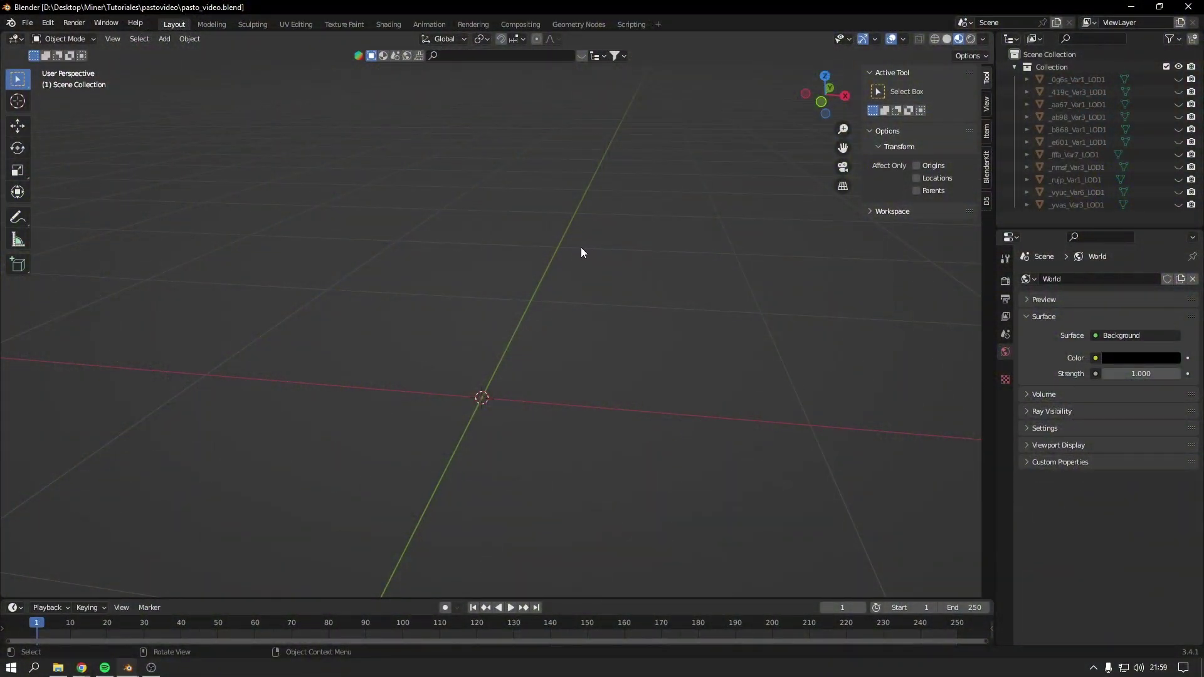
# Look around the Blender scene, then view the Bracken Fern asset details in Megascans
pyautogui.moveTo(582, 253); pyautogui.dragTo(582, 261, button='middle')
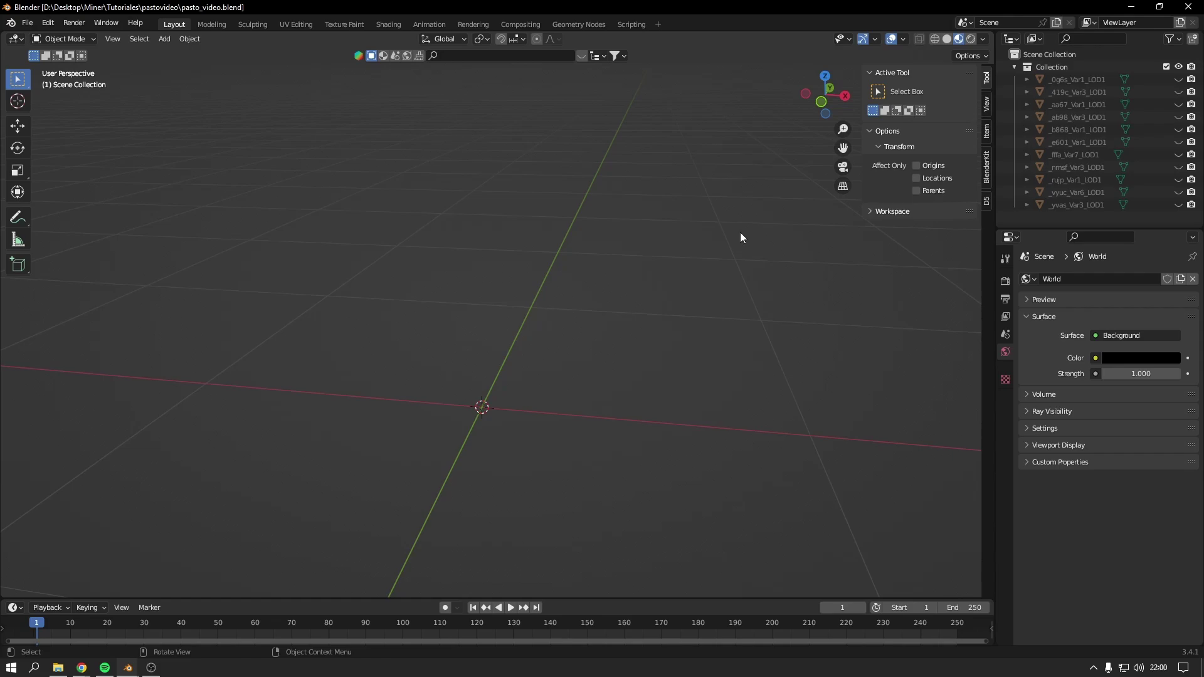
pyautogui.scroll(-2, 740, 233)
pyautogui.keyDown('shift'); pyautogui.moveTo(683, 165); pyautogui.dragTo(684, 167, button='middle'); pyautogui.keyUp('shift')
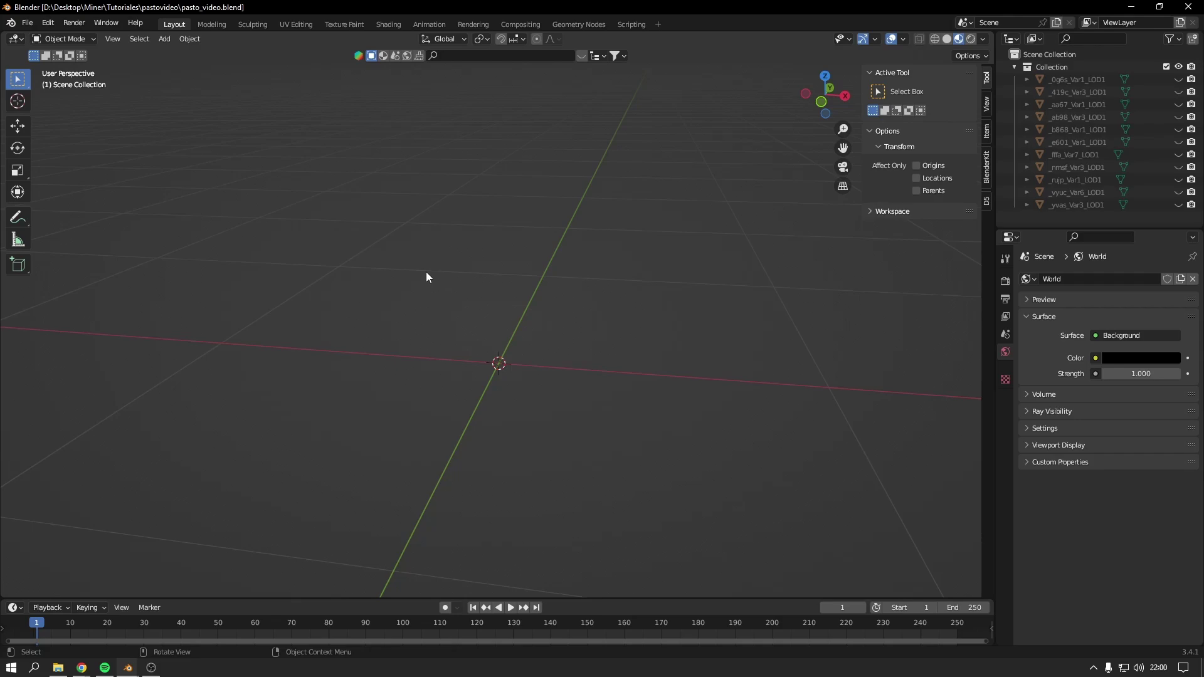
pyautogui.click(82, 668)
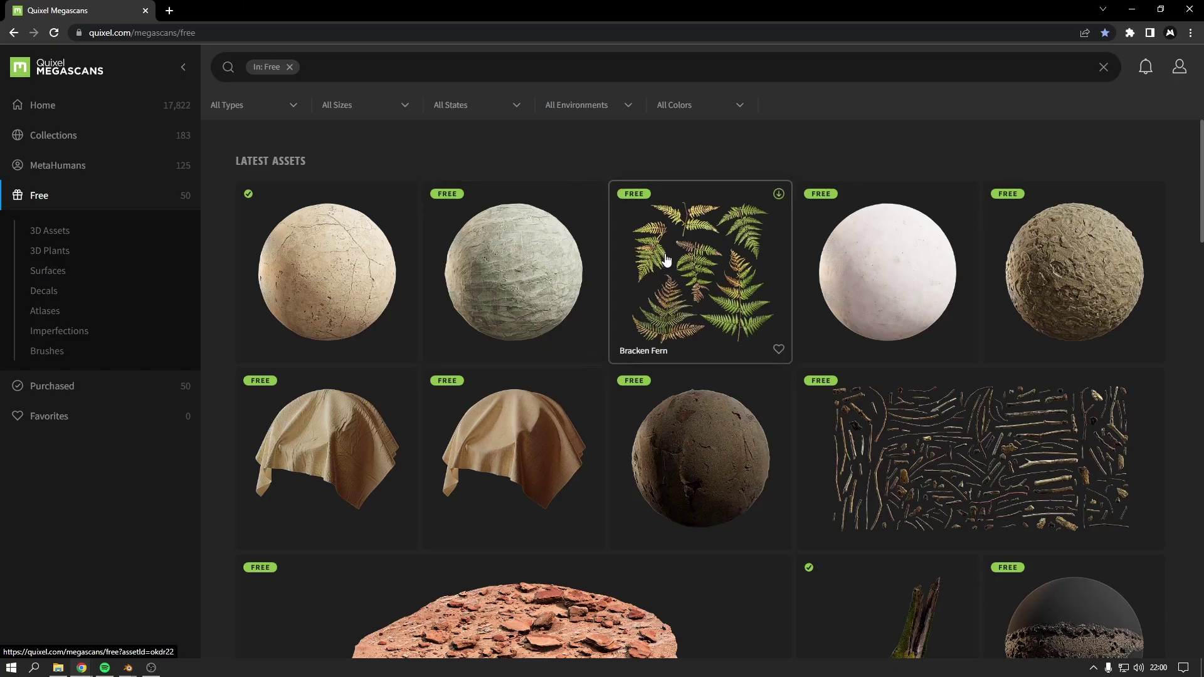
pyautogui.click(660, 280)
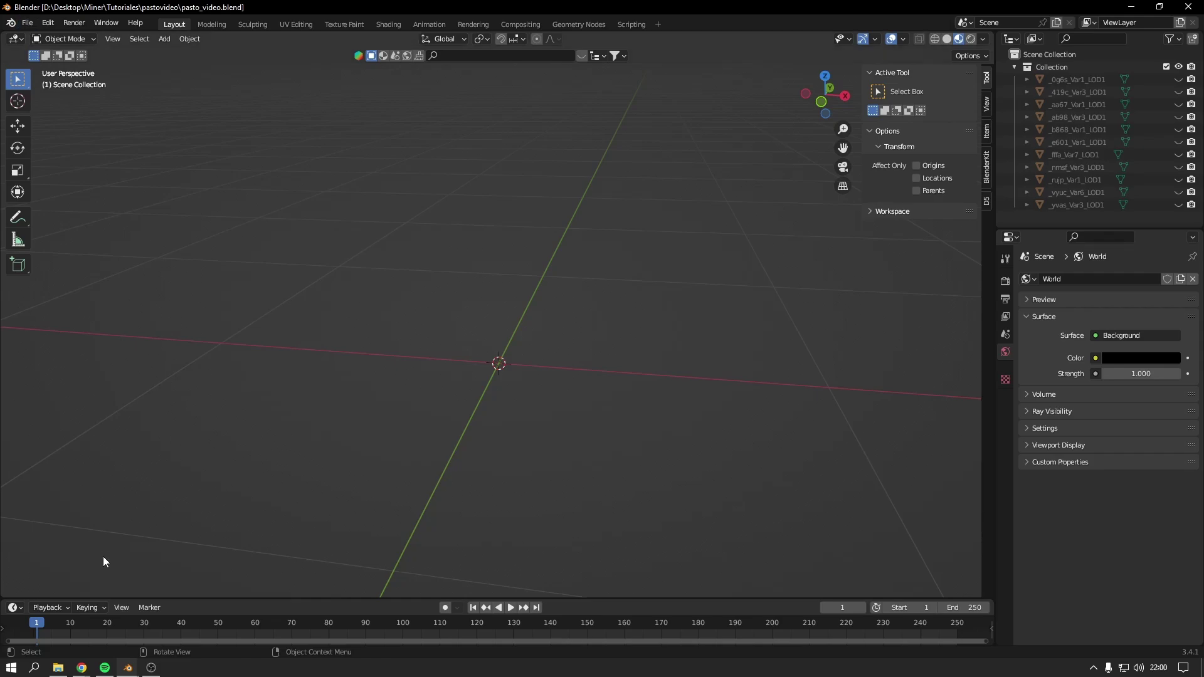
# Check the downloaded plant assets folder, then bring up Blender's File menu
pyautogui.click(63, 646)
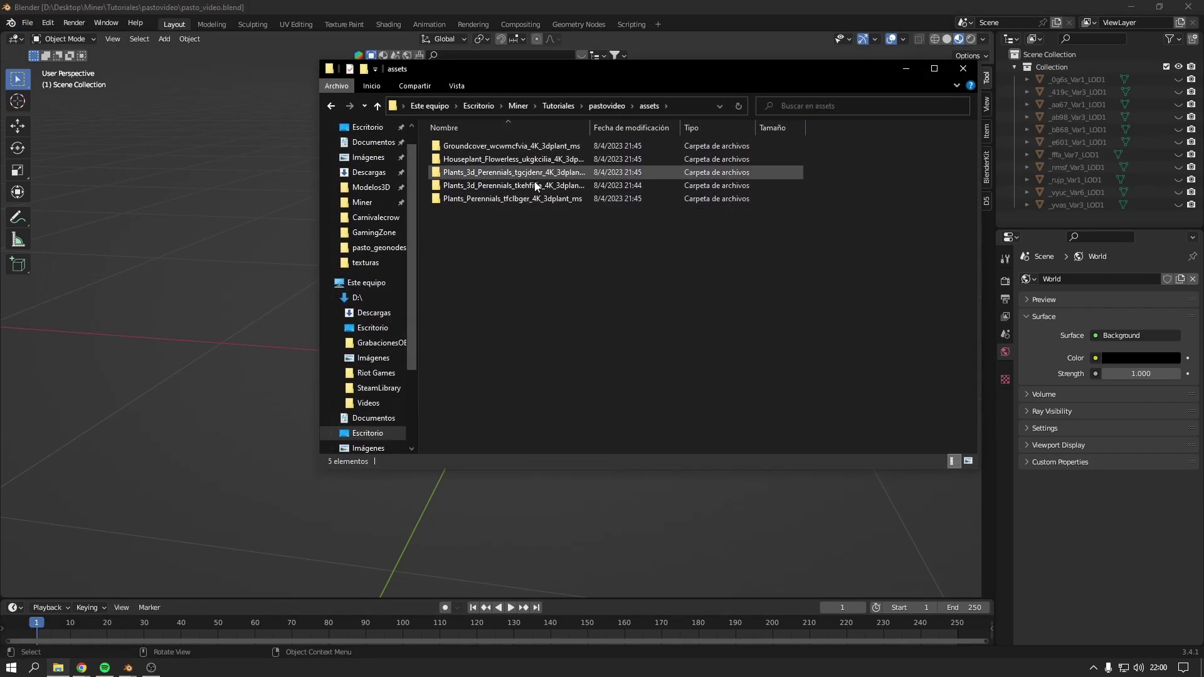
pyautogui.click(909, 69)
pyautogui.click(28, 23)
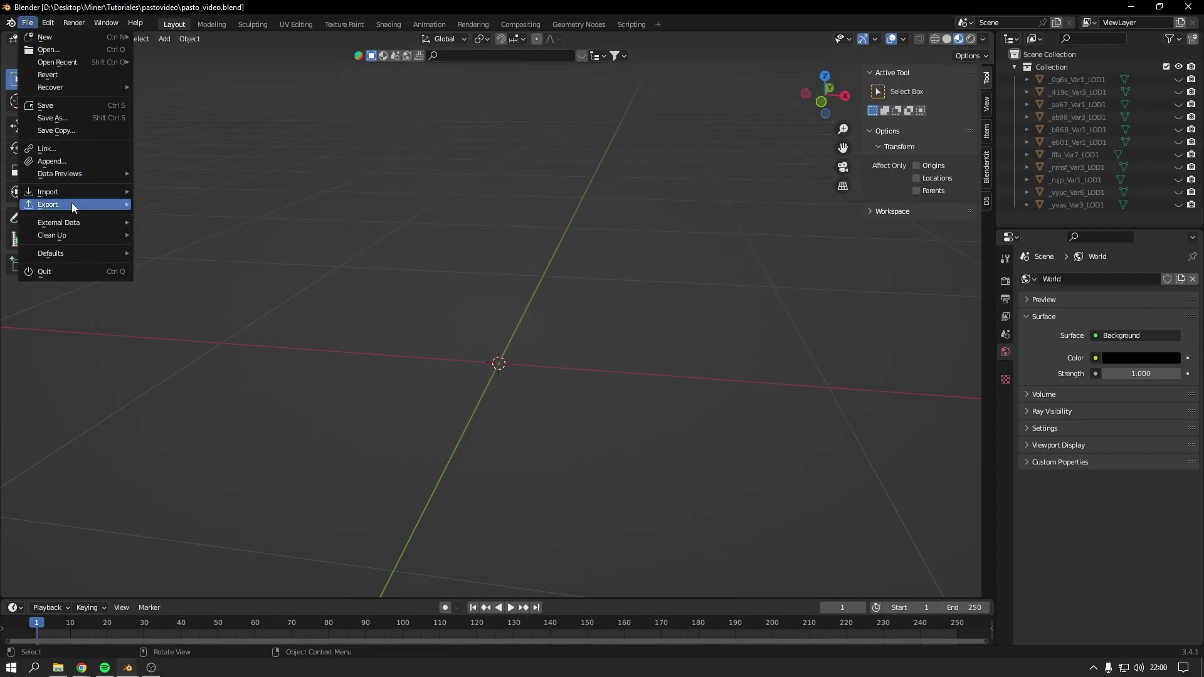
# Import Var3_LOD1.fbx from the tkehfifia plant's Var3 folder as an FBX model
pyautogui.click(205, 314)
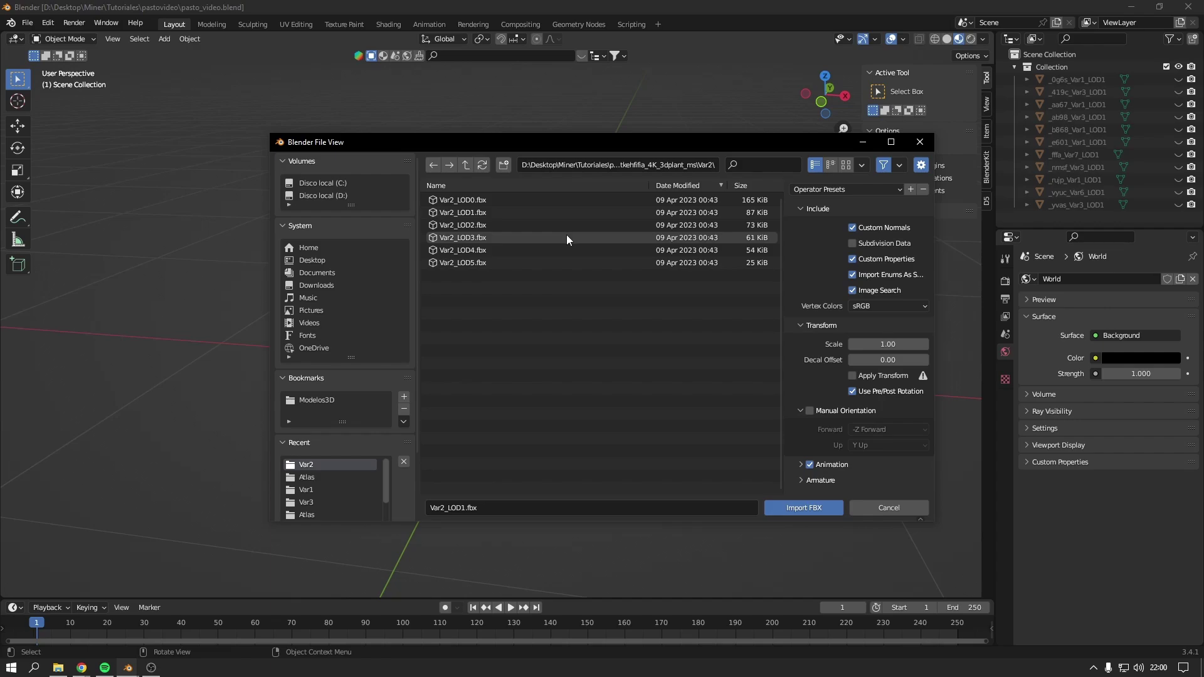
pyautogui.click(465, 164)
pyautogui.click(465, 164)
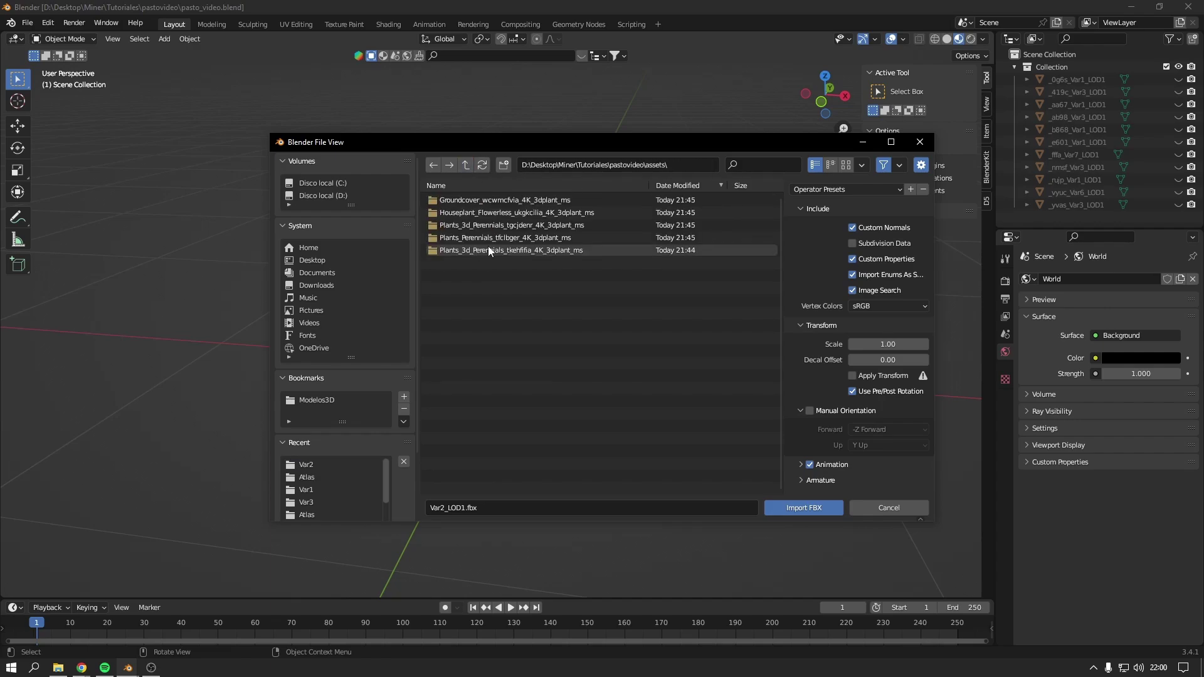
pyautogui.doubleClick(501, 251)
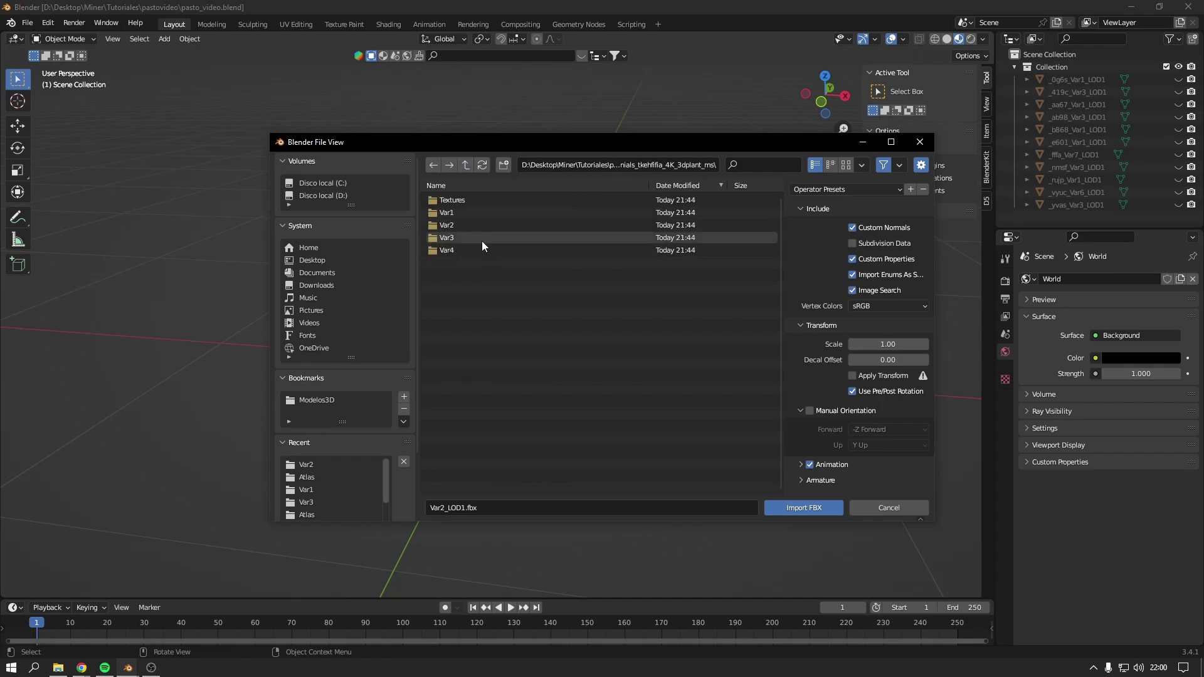
pyautogui.click(514, 225)
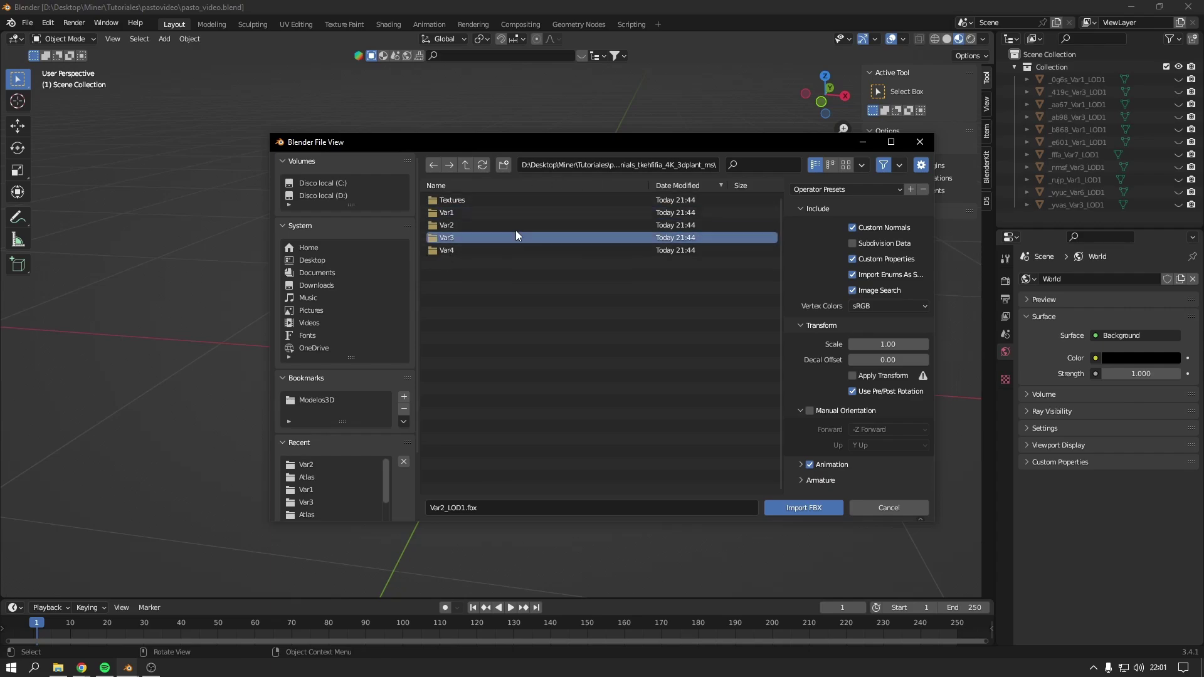
pyautogui.doubleClick(516, 237)
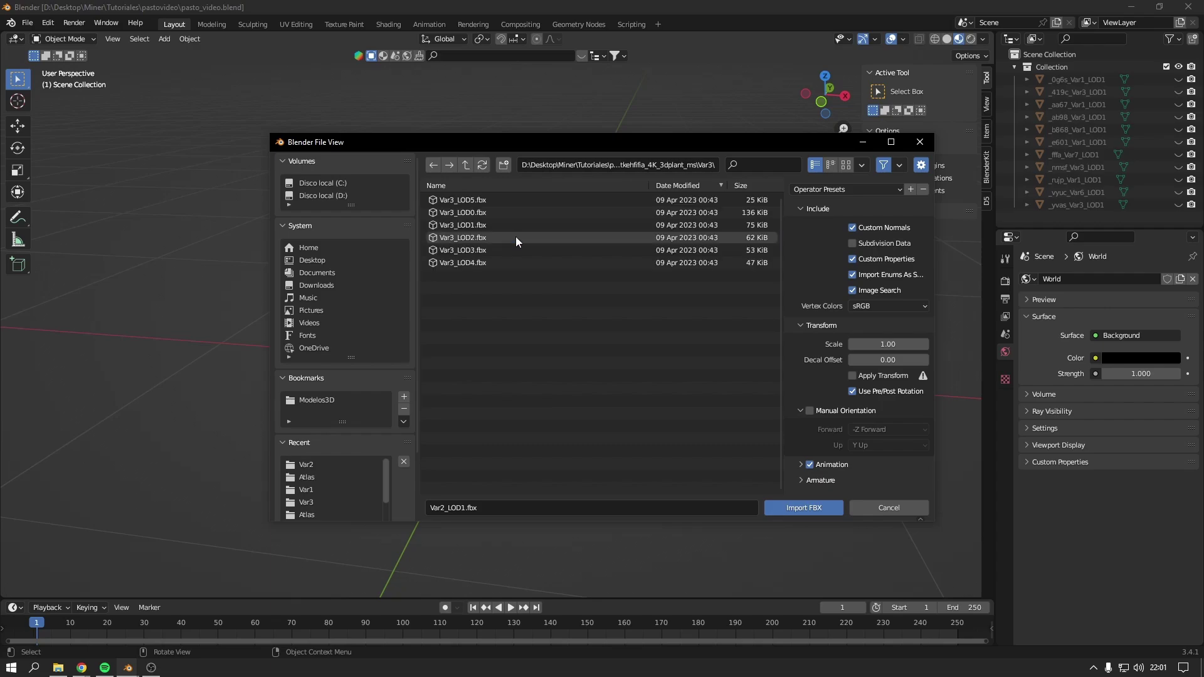
pyautogui.doubleClick(510, 224)
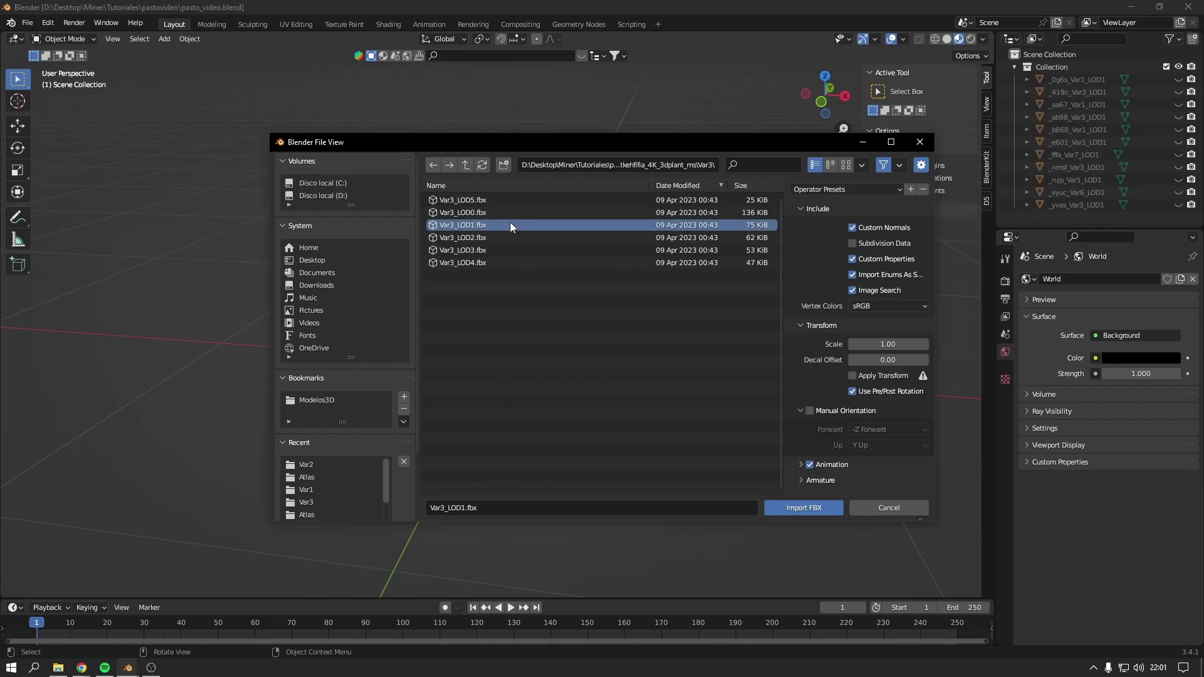
pyautogui.moveTo(530, 314); pyautogui.dragTo(532, 331, button='middle')
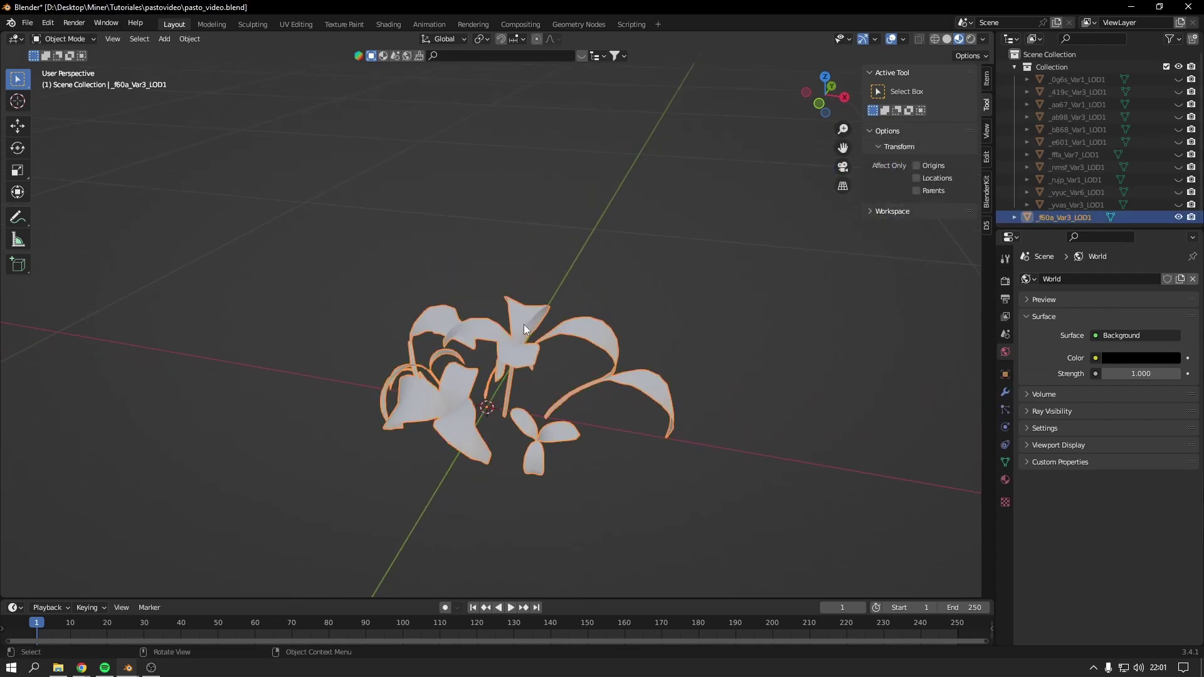
# Split the viewport and turn the left area into a Shader Editor
pyautogui.moveTo(15, 36); pyautogui.dragTo(384, 37)
pyautogui.click(16, 39)
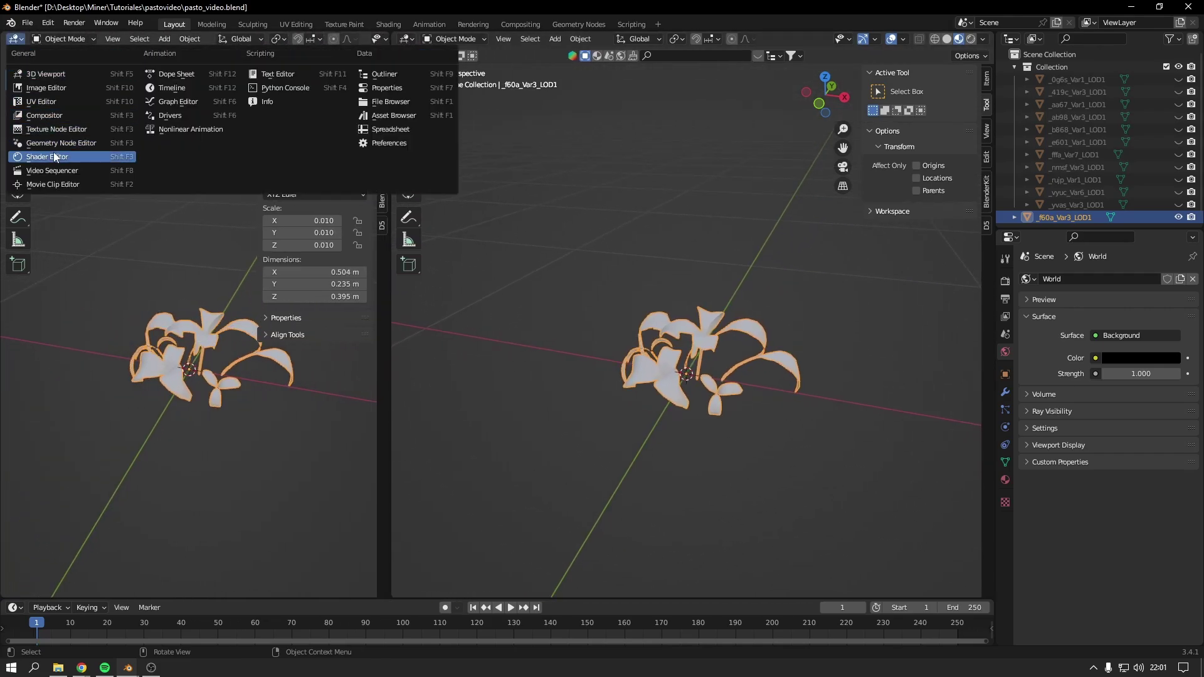
pyautogui.click(93, 155)
# Run Principled Texture Setup with the Atlas albedo, roughness, normal, opacity and translucency maps
pyautogui.hotkey('ctrl', 'shift', 't')
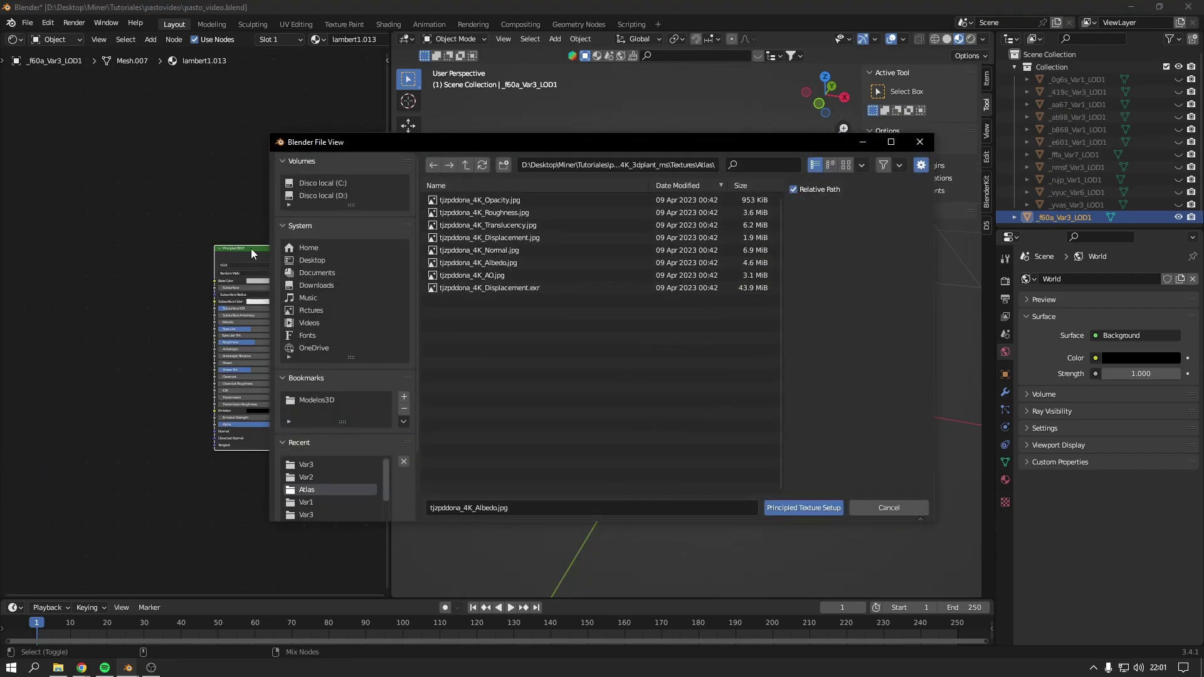
pyautogui.click(465, 166)
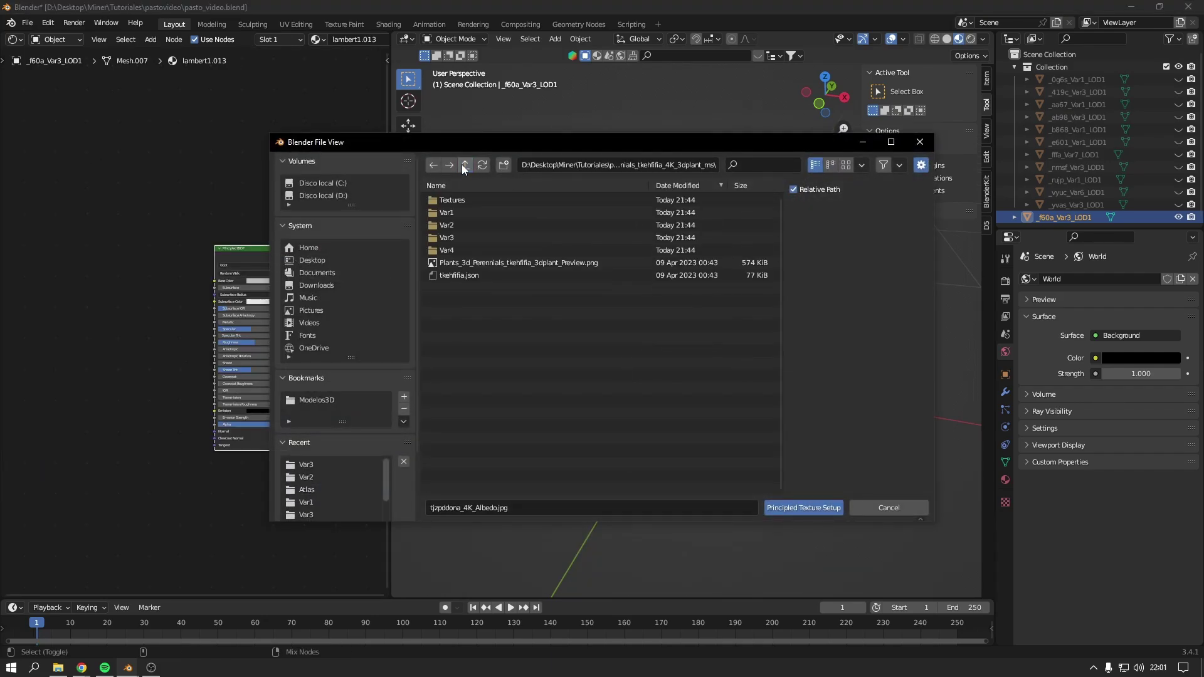
pyautogui.click(464, 167)
pyautogui.doubleClick(468, 247)
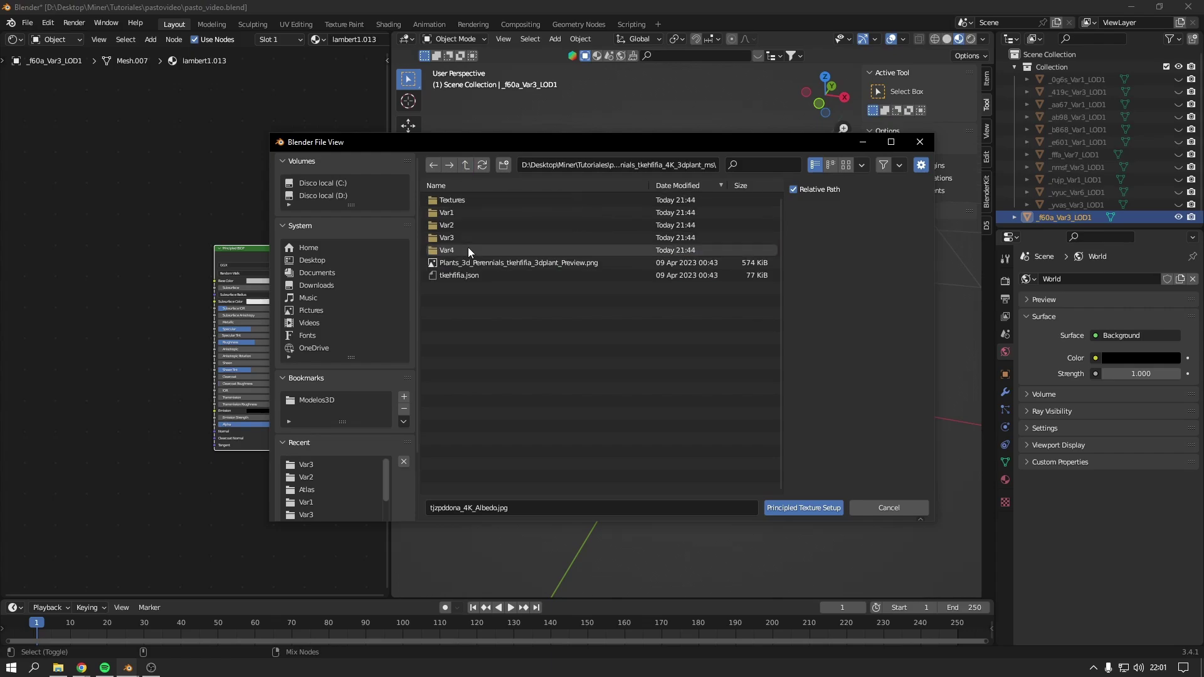
pyautogui.doubleClick(463, 200)
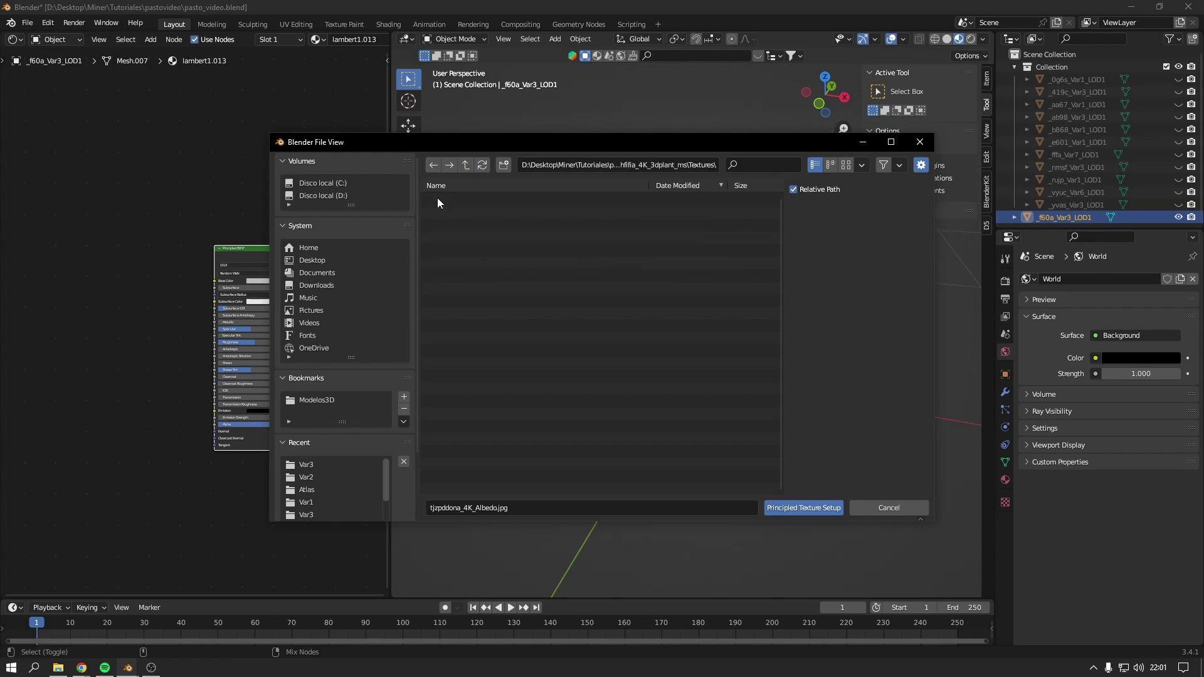
pyautogui.doubleClick(451, 201)
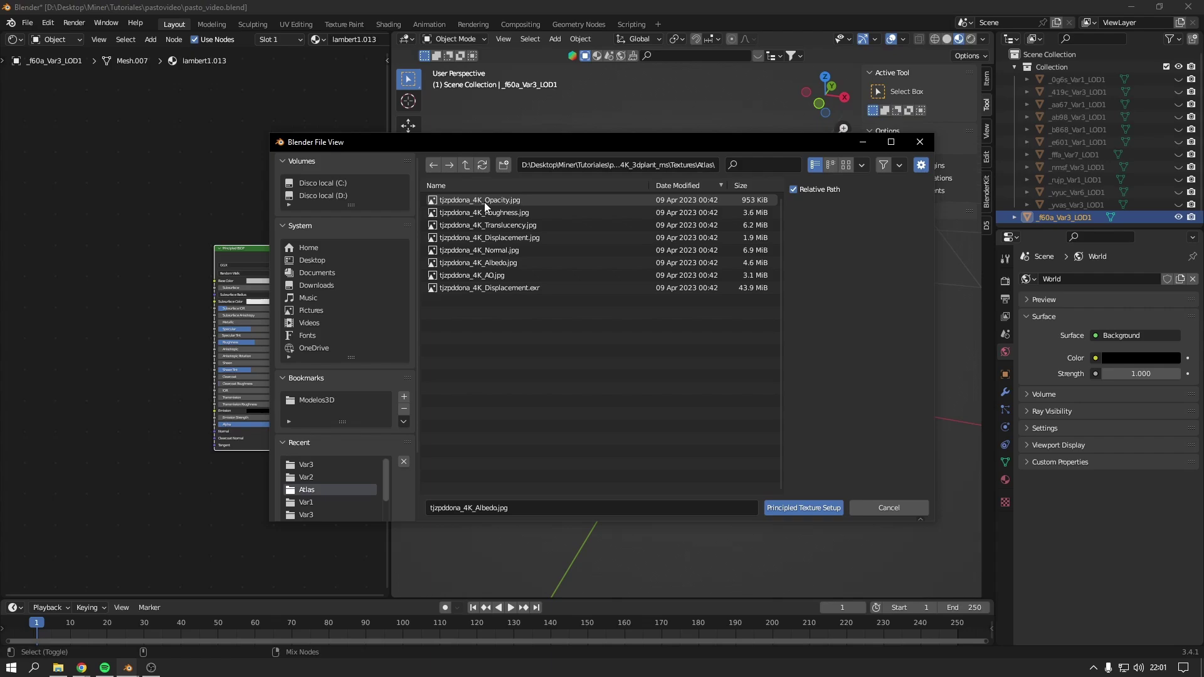
pyautogui.click(484, 202)
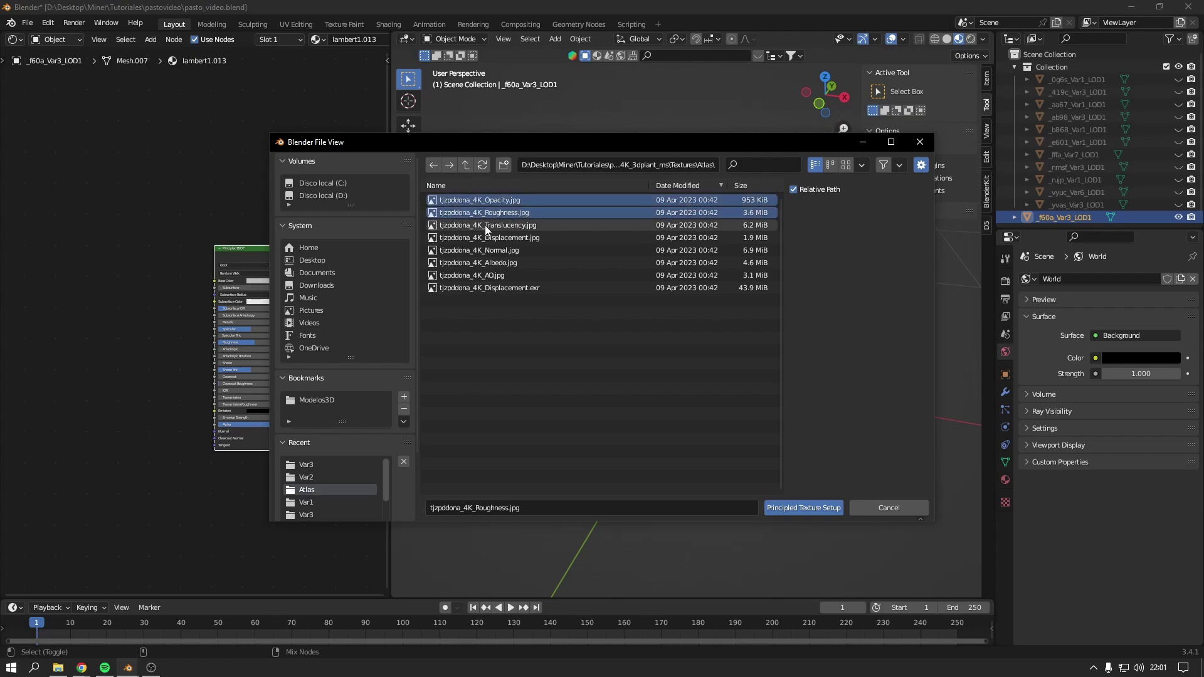
pyautogui.keyDown('shift'); pyautogui.click(488, 226); pyautogui.keyUp('shift')
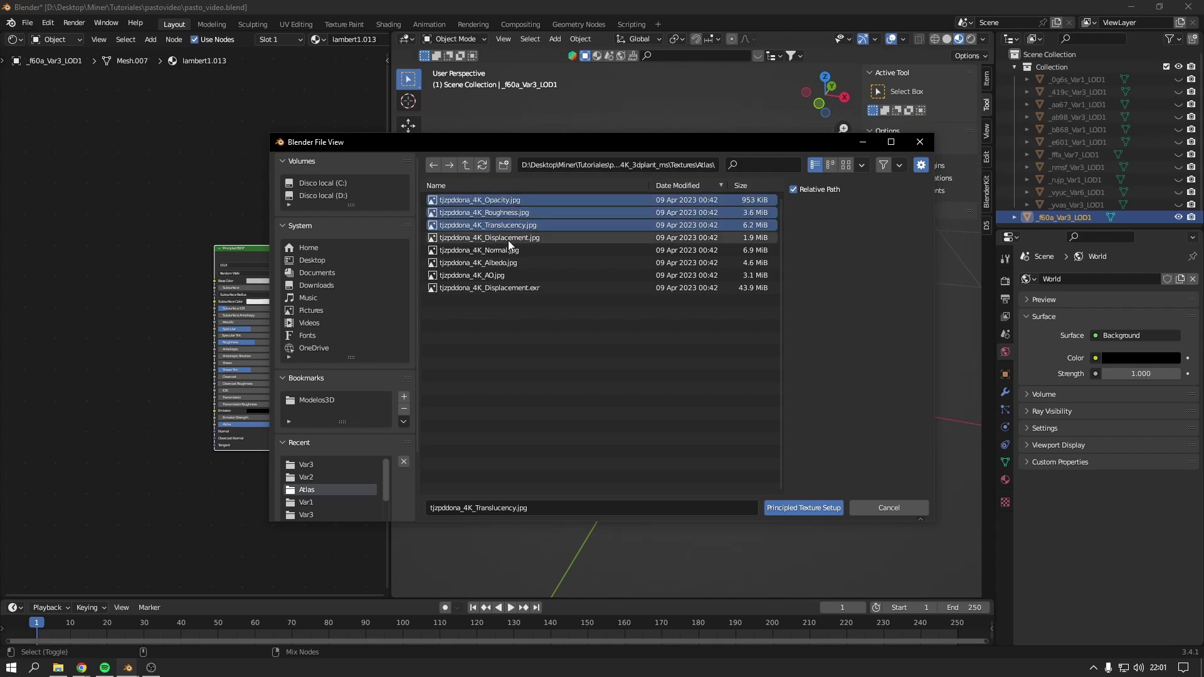
pyautogui.keyDown('shift'); pyautogui.click(502, 250); pyautogui.keyUp('shift')
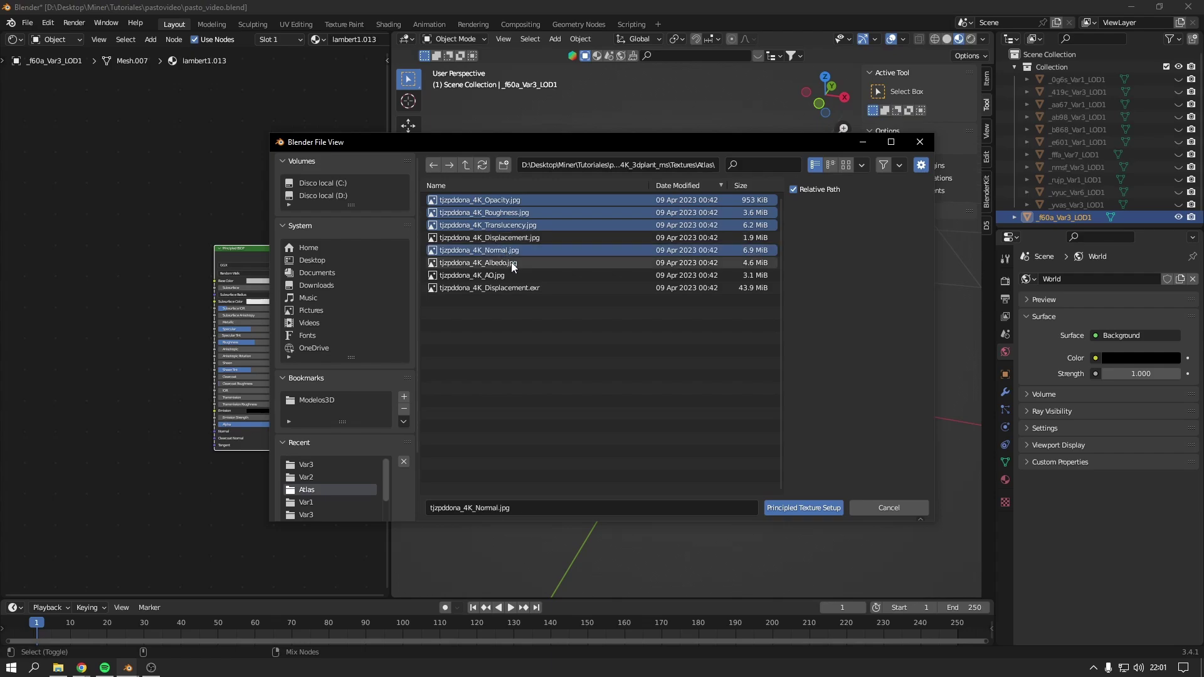
pyautogui.keyDown('shift'); pyautogui.click(527, 263); pyautogui.keyUp('shift')
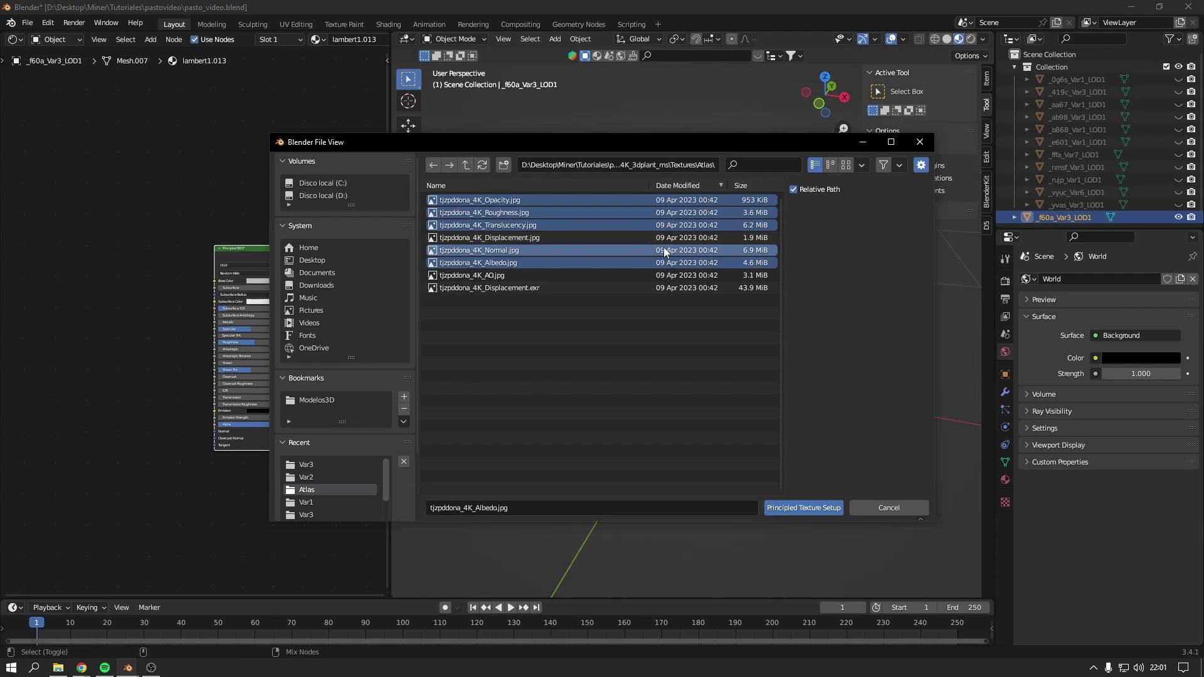
pyautogui.click(811, 509)
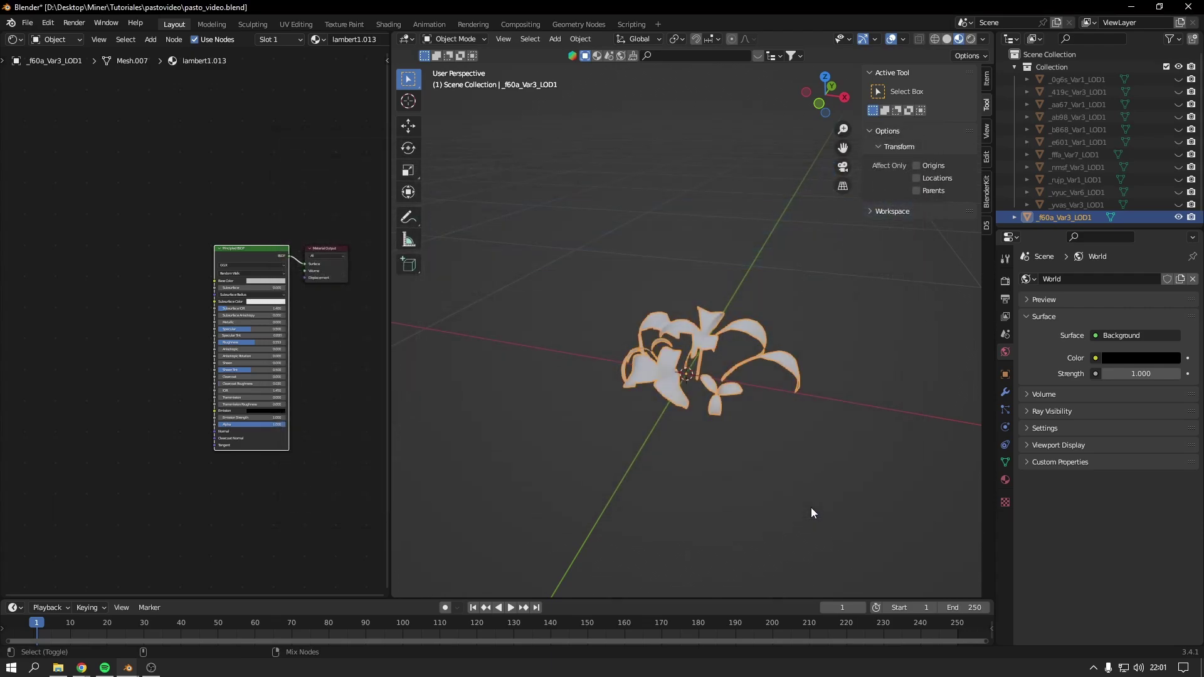
# Deselect and zoom in on the textured plant, then preview it in Rendered shading
pyautogui.click(801, 295)
pyautogui.moveTo(778, 320); pyautogui.dragTo(706, 390, button='middle')
pyautogui.scroll(4, 706, 385)
pyautogui.scroll(4, 746, 322)
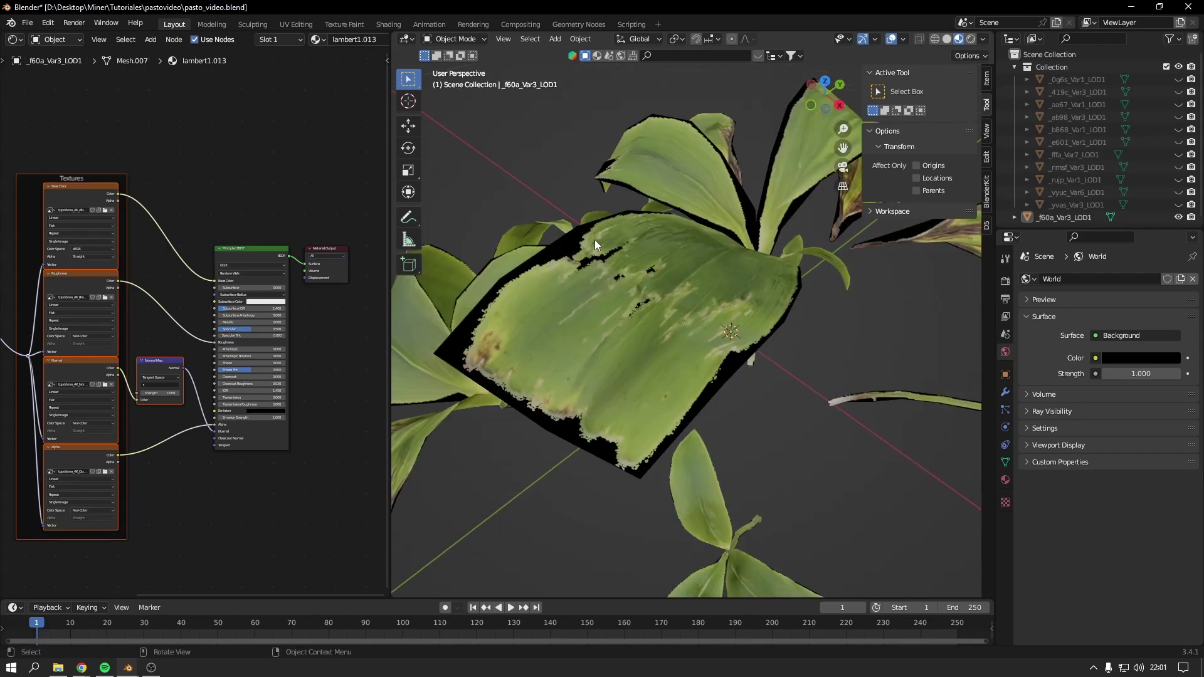
pyautogui.click(970, 39)
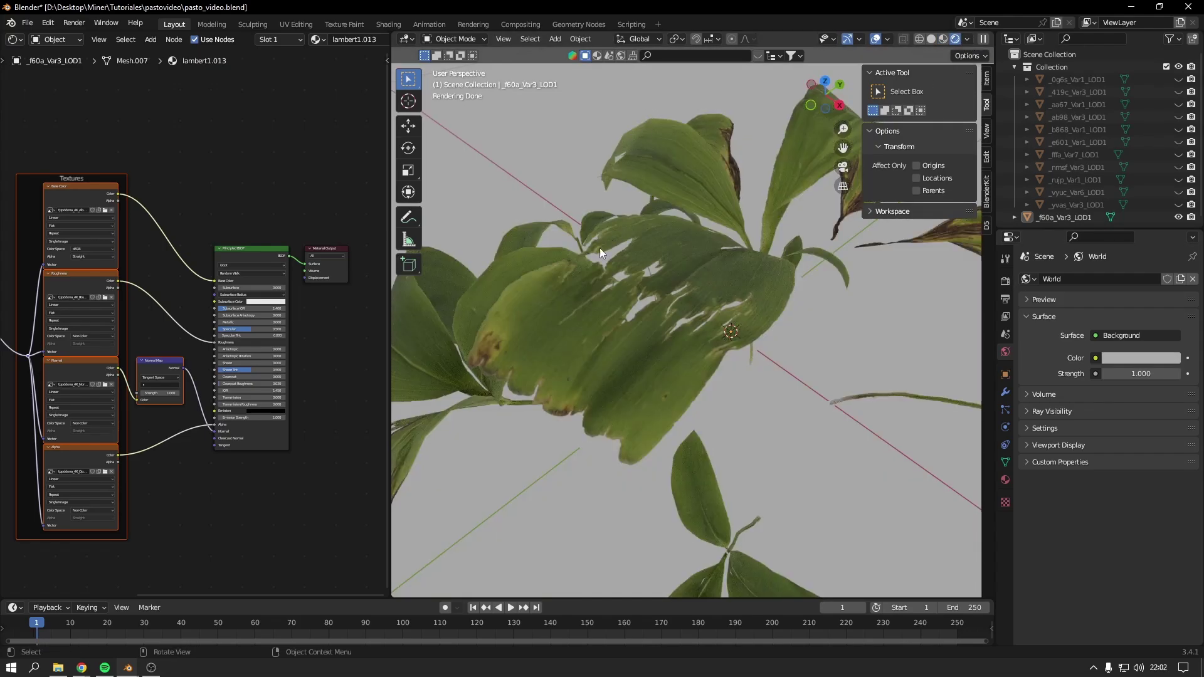
pyautogui.scroll(-5, 650, 285)
pyautogui.scroll(3, 668, 266)
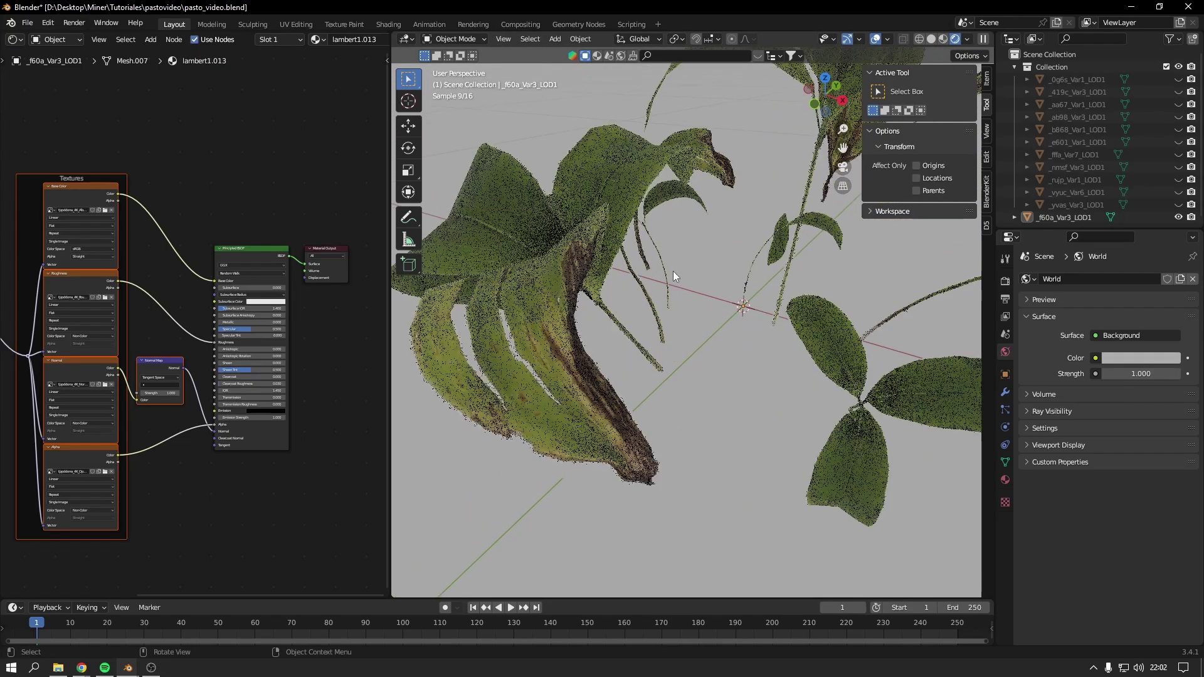
pyautogui.scroll(-6, 673, 271)
# Move the Var3 plant into Collection and place it at the row's right end
pyautogui.moveTo(1074, 217); pyautogui.dragTo(1074, 182)
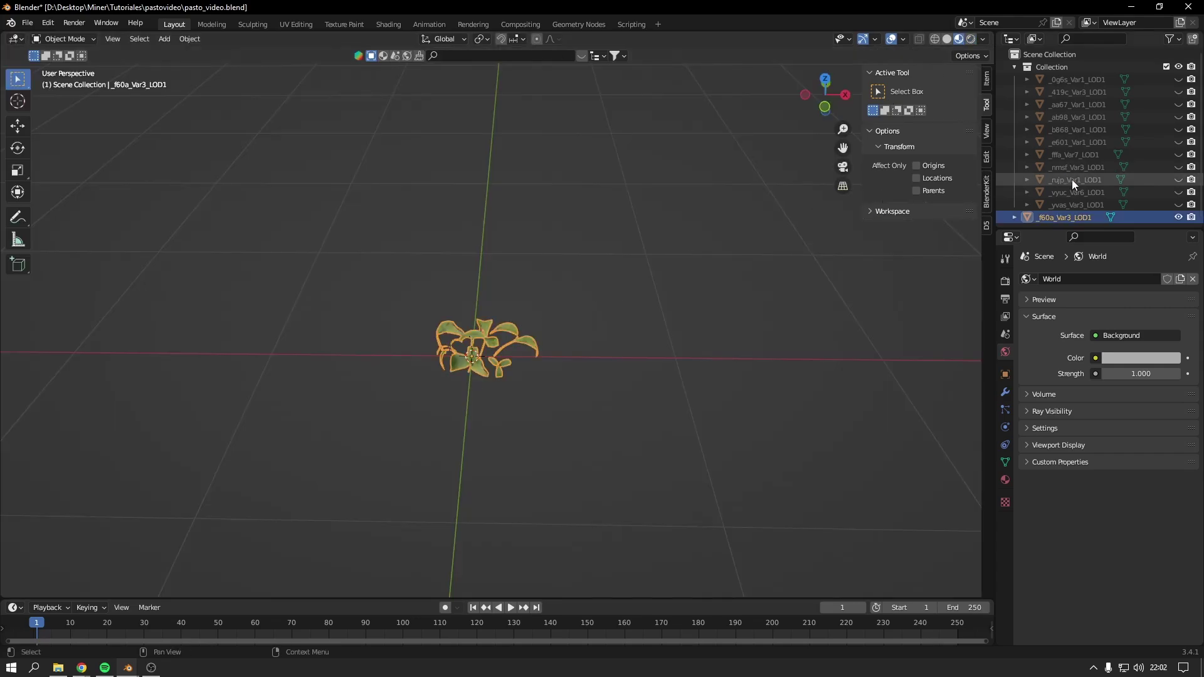
pyautogui.moveTo(1179, 79); pyautogui.dragTo(1179, 217)
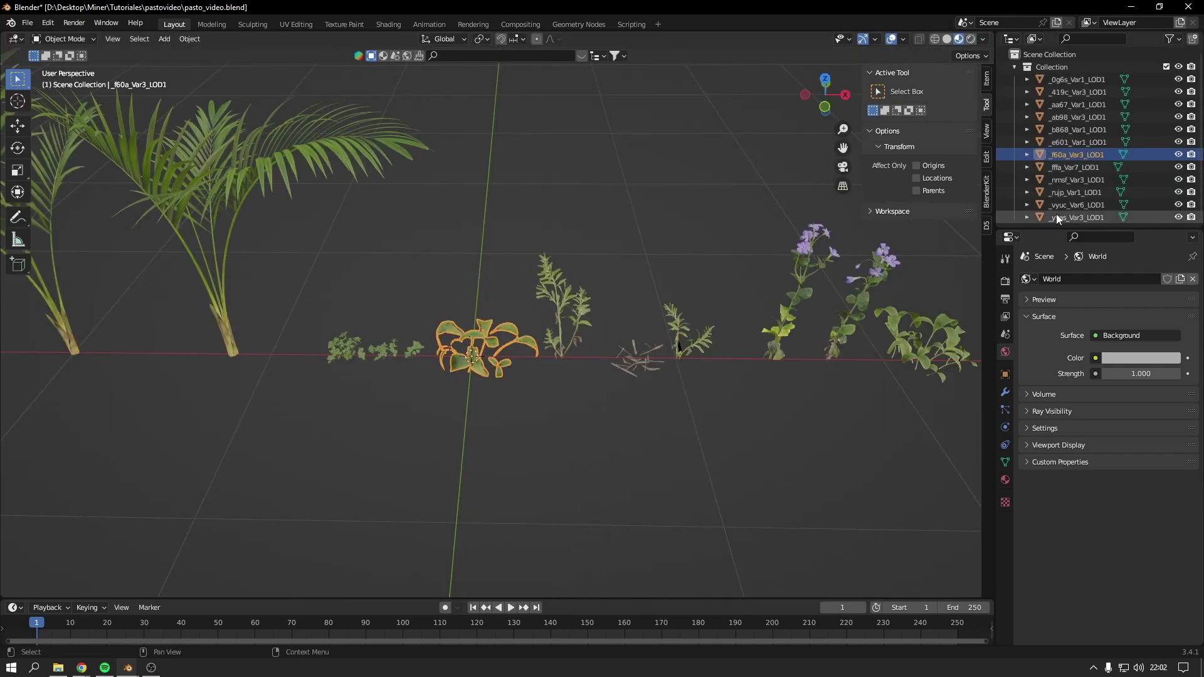
pyautogui.moveTo(627, 301); pyautogui.dragTo(499, 316, button='middle')
pyautogui.press('g')
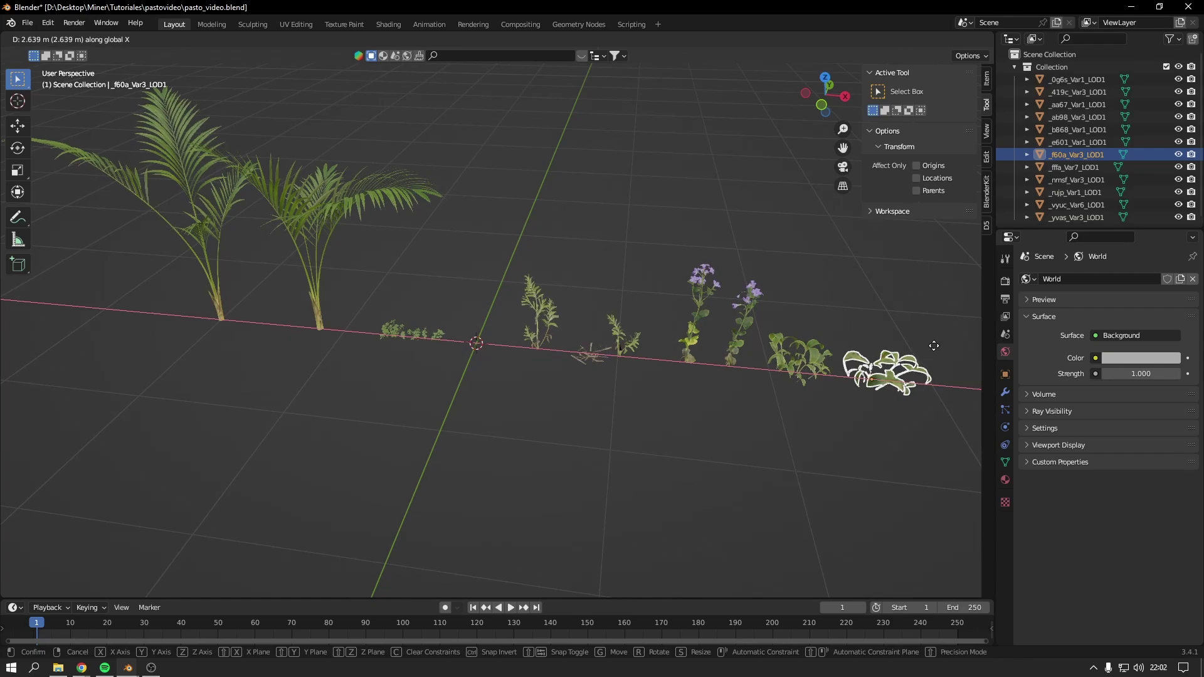
pyautogui.click(933, 347)
pyautogui.click(880, 307)
# Orbit around the row, selecting the _ab98 and _rujp plants and toggling the Collection list
pyautogui.moveTo(879, 307)
pyautogui.mouseDown(button='middle')
pyautogui.moveTo(698, 329)
pyautogui.moveTo(605, 316)
pyautogui.mouseUp(button='middle')
pyautogui.click(631, 345)
pyautogui.click(401, 322)
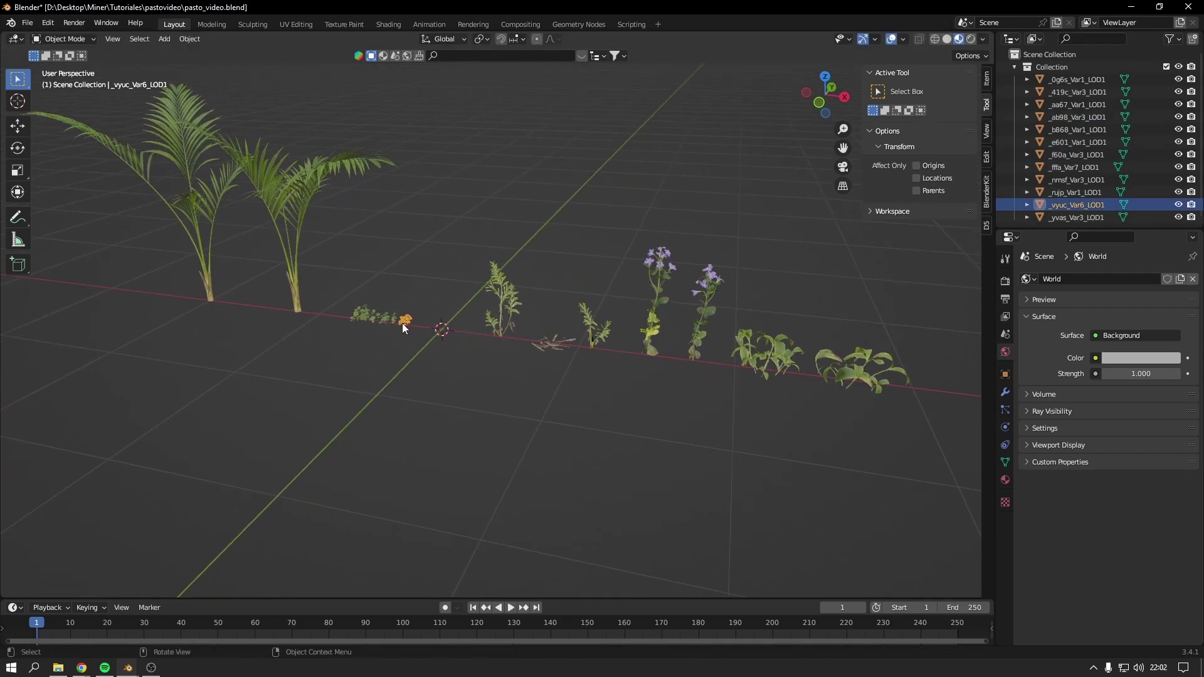
pyautogui.moveTo(401, 323)
pyautogui.mouseDown(button='middle')
pyautogui.moveTo(537, 265)
pyautogui.moveTo(492, 230)
pyautogui.mouseUp(button='middle')
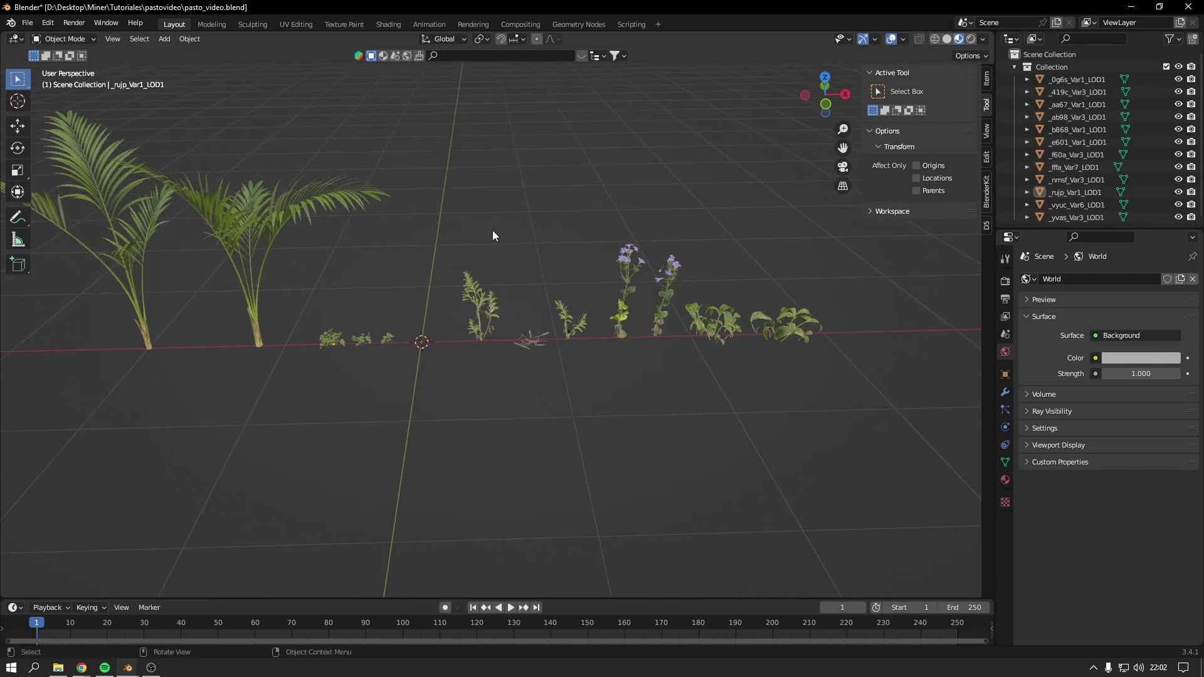
pyautogui.moveTo(638, 227); pyautogui.dragTo(579, 236, button='middle')
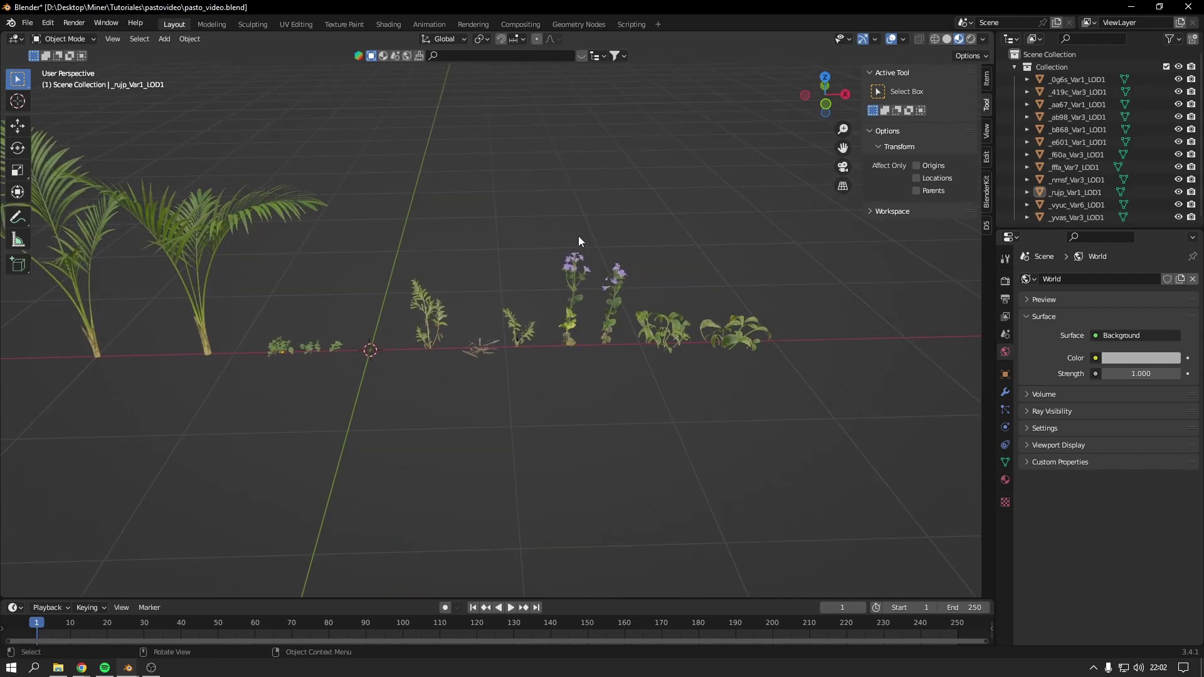
pyautogui.click(1015, 67)
pyautogui.click(1015, 67)
pyautogui.scroll(3, 480, 283)
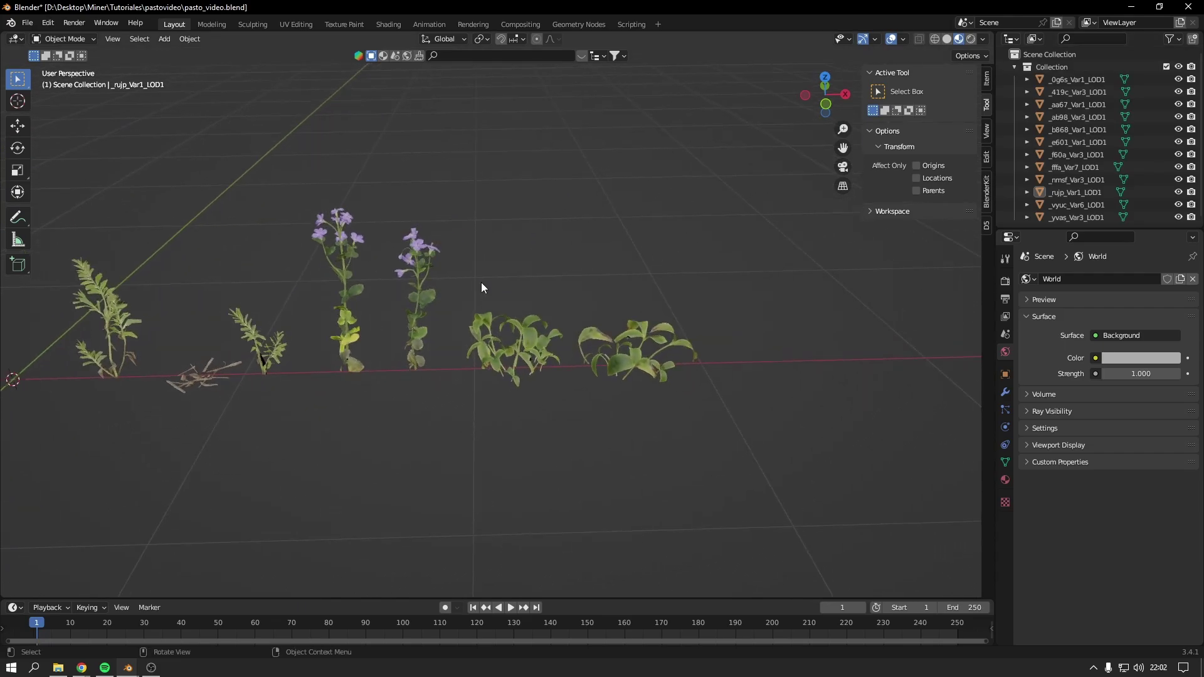
pyautogui.scroll(2, 496, 301)
# Move the _aa67 and _f60a leaf plants into a new collection named hojas_1
pyautogui.click(523, 332)
pyautogui.keyDown('shift'); pyautogui.click(631, 341); pyautogui.keyUp('shift')
pyautogui.scroll(2, 631, 342)
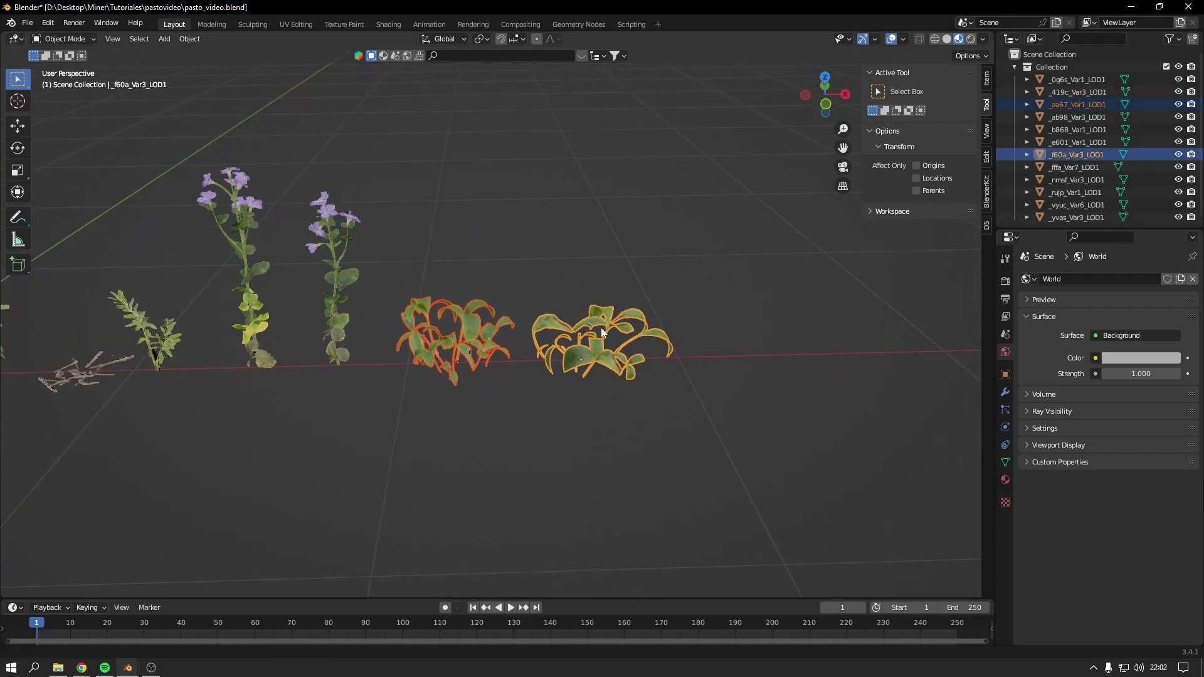
pyautogui.scroll(2, 601, 327)
pyautogui.click(559, 298)
pyautogui.hotkey('ctrl', 'z')
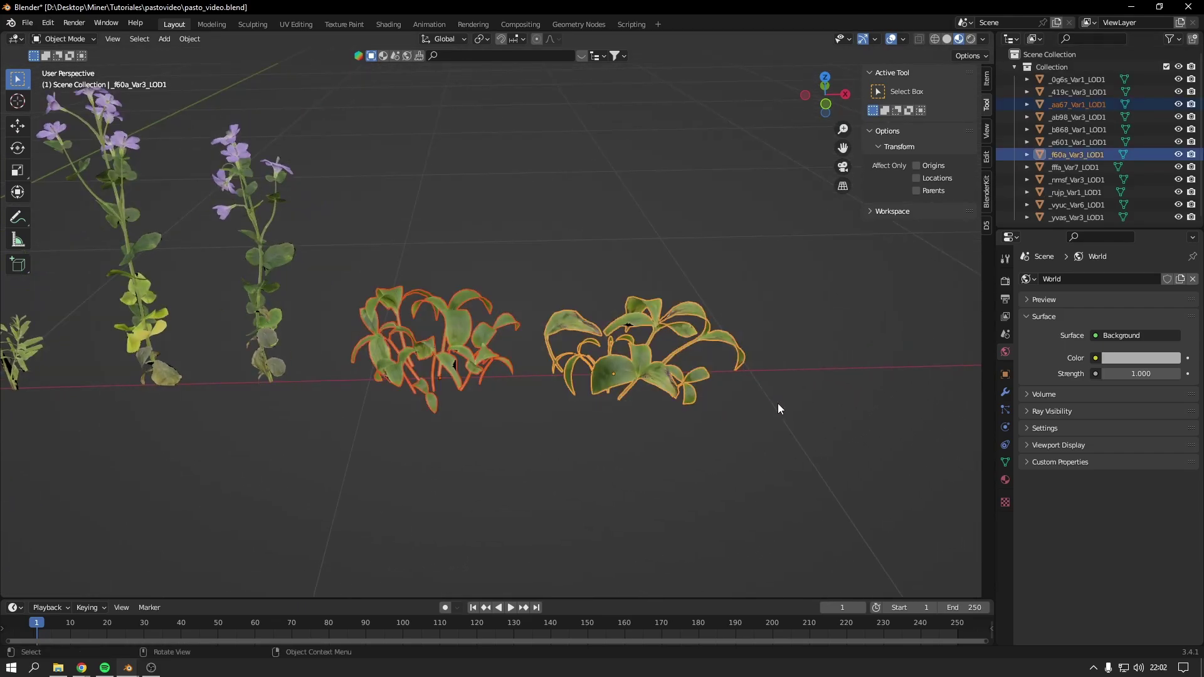
pyautogui.keyDown('shift'); pyautogui.click(465, 327); pyautogui.keyUp('shift')
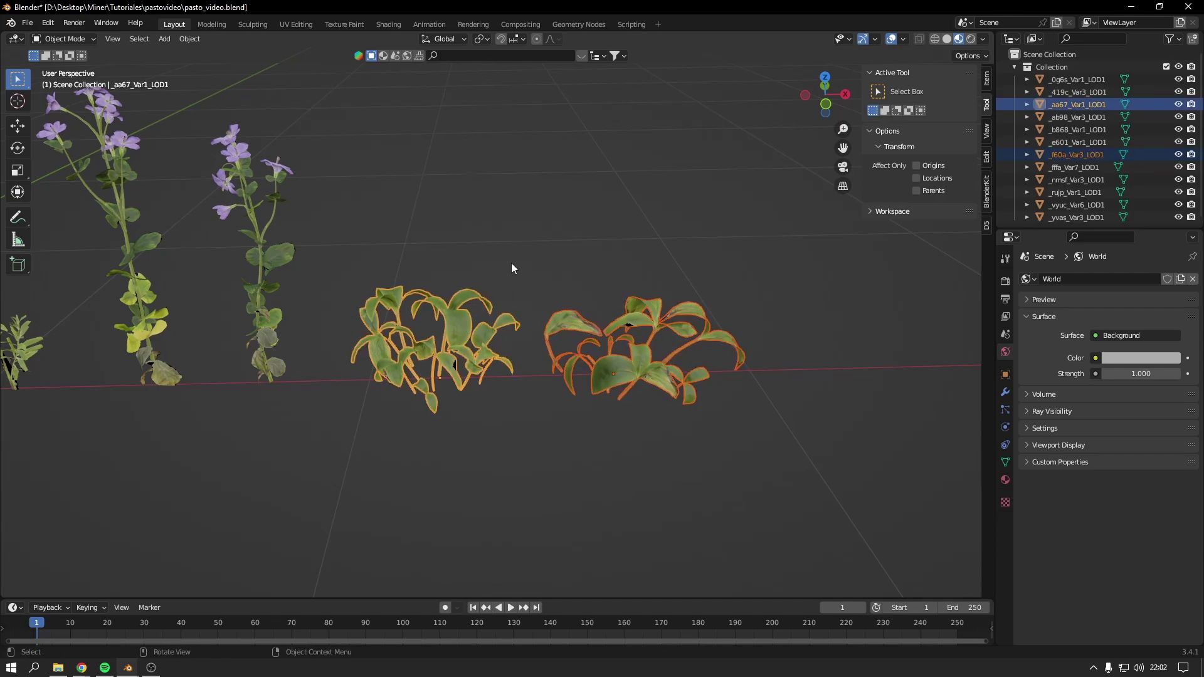
pyautogui.press('m')
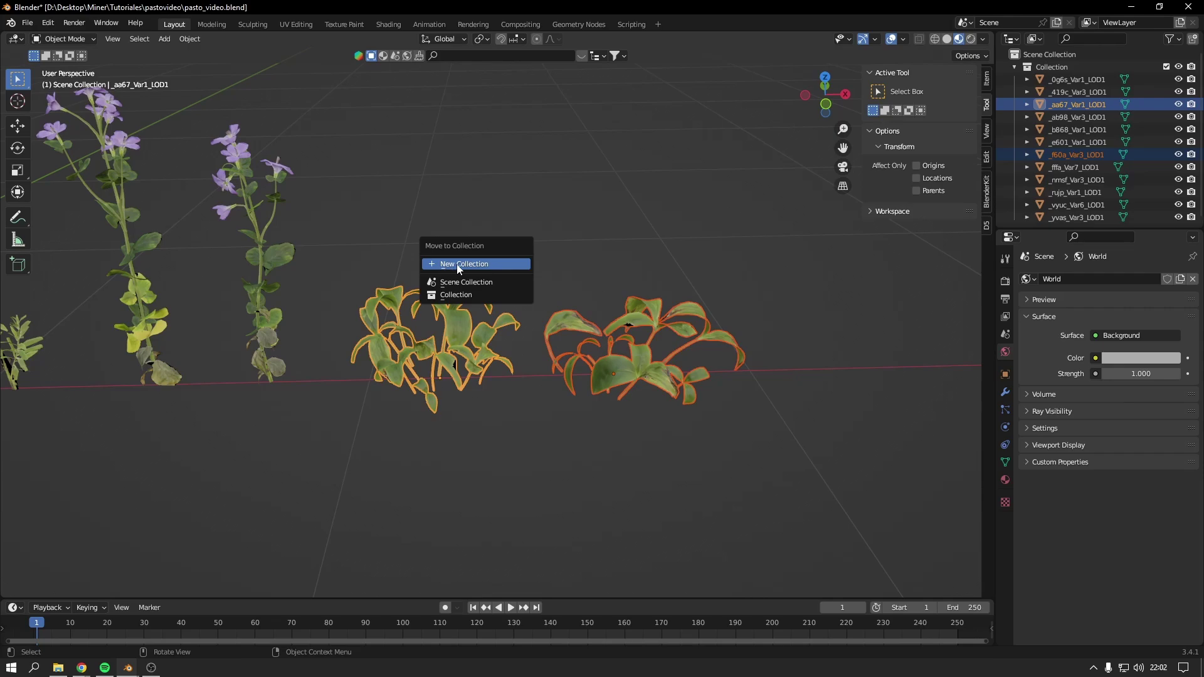
pyautogui.click(459, 264)
pyautogui.write('hojas')
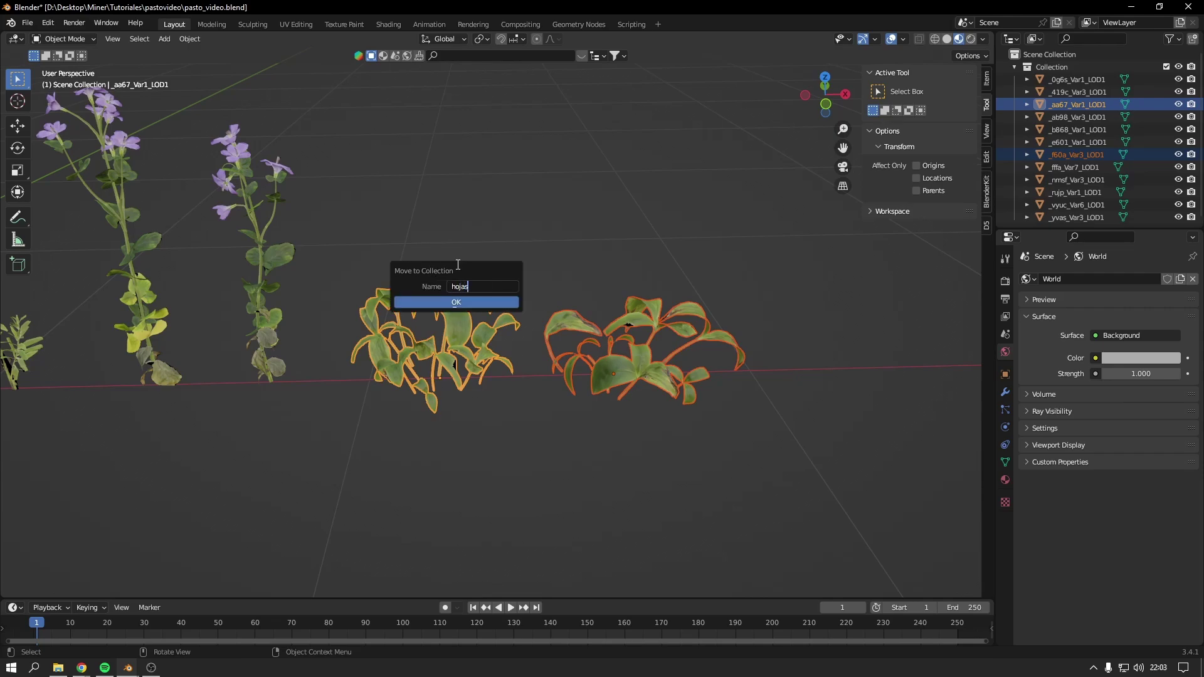
pyautogui.write('_1')
pyautogui.click(438, 300)
# Put the two flowering plants into a new flores collection and exclude all five collections
pyautogui.scroll(-1, 1045, 182)
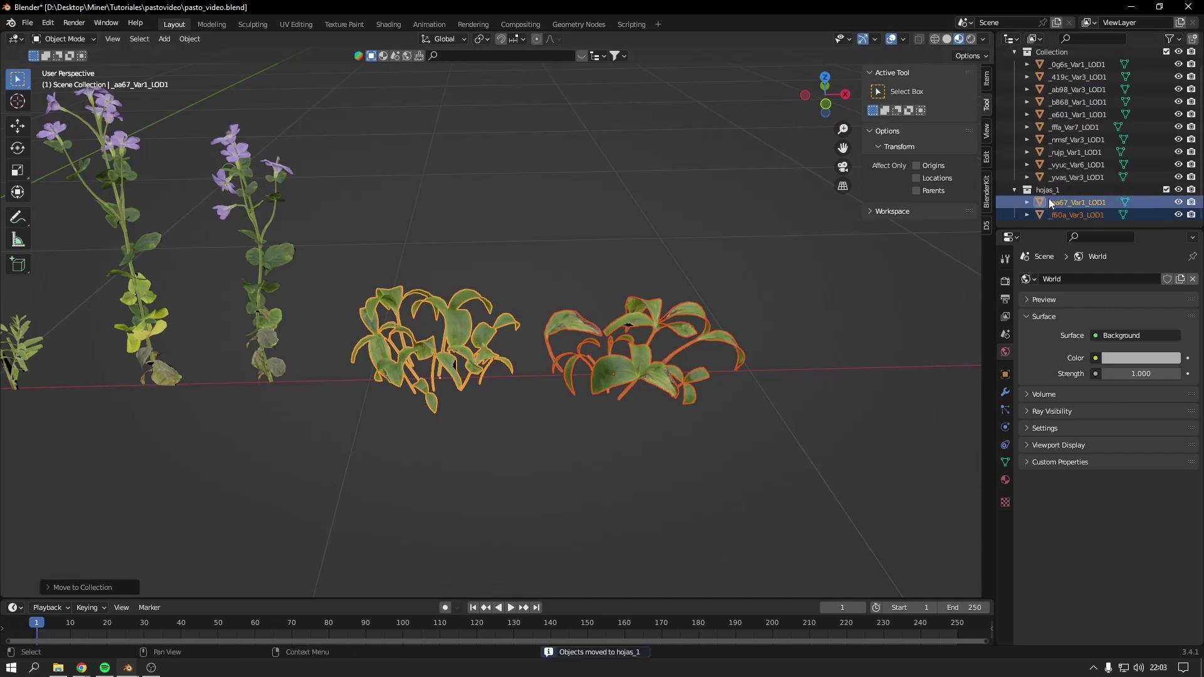
pyautogui.click(1015, 189)
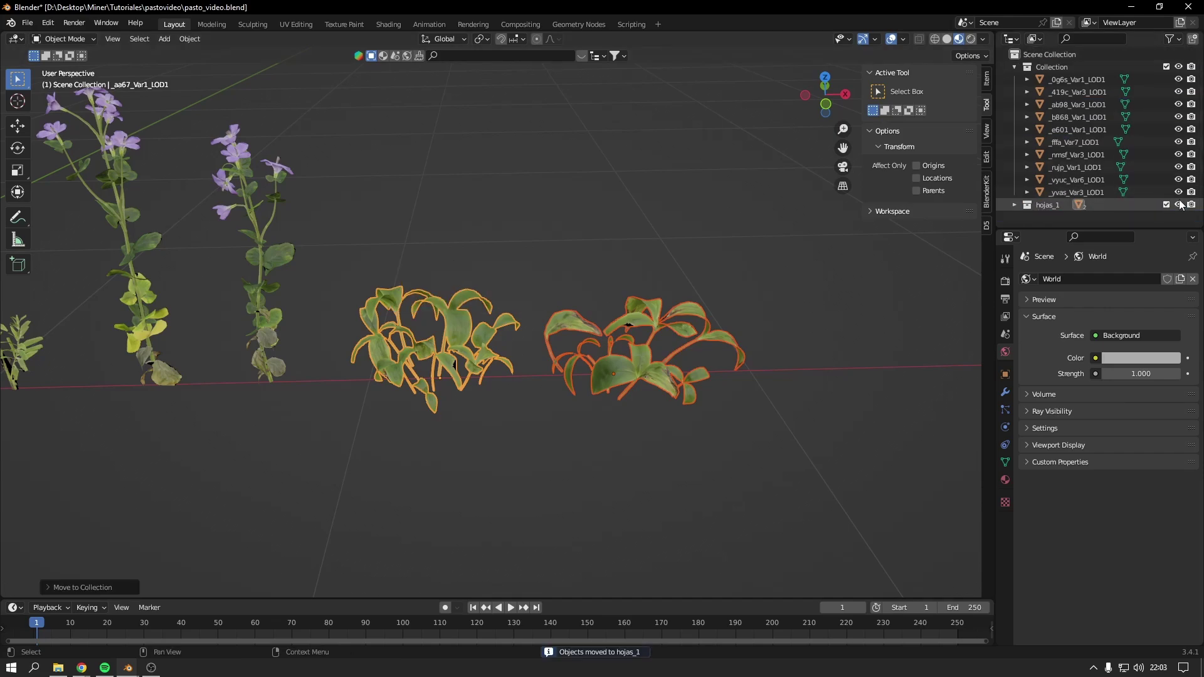
pyautogui.scroll(-3, 941, 239)
pyautogui.moveTo(443, 127); pyautogui.dragTo(582, 219)
pyautogui.press('m')
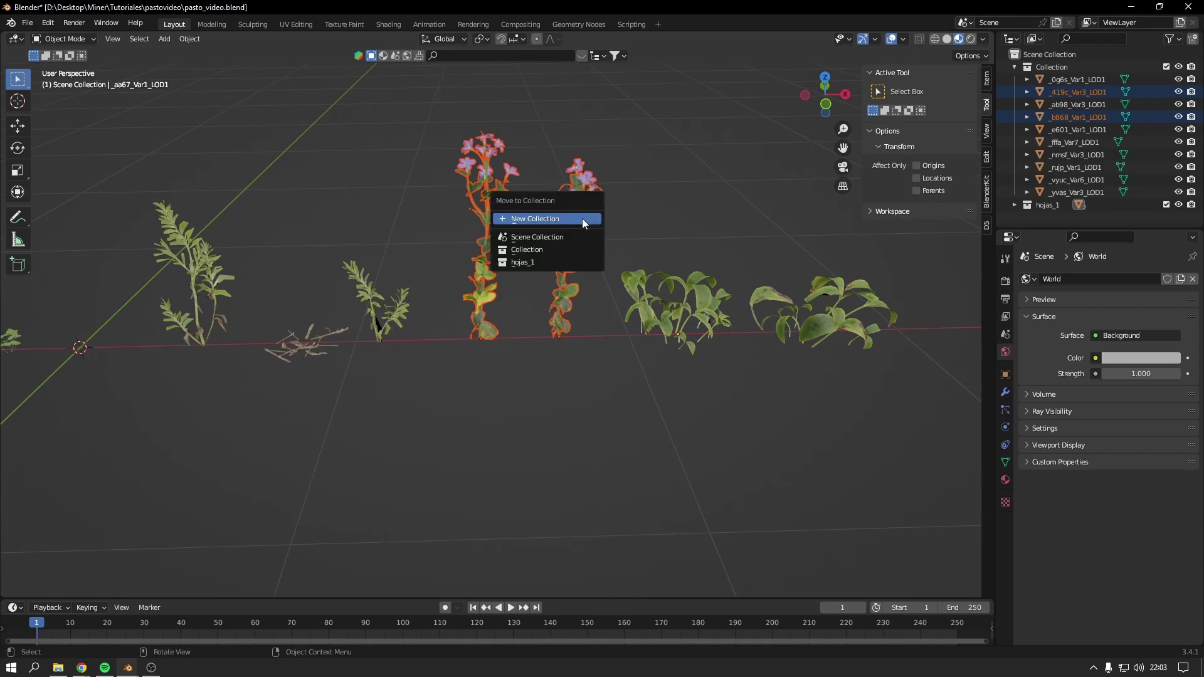
pyautogui.click(536, 218)
pyautogui.write('f')
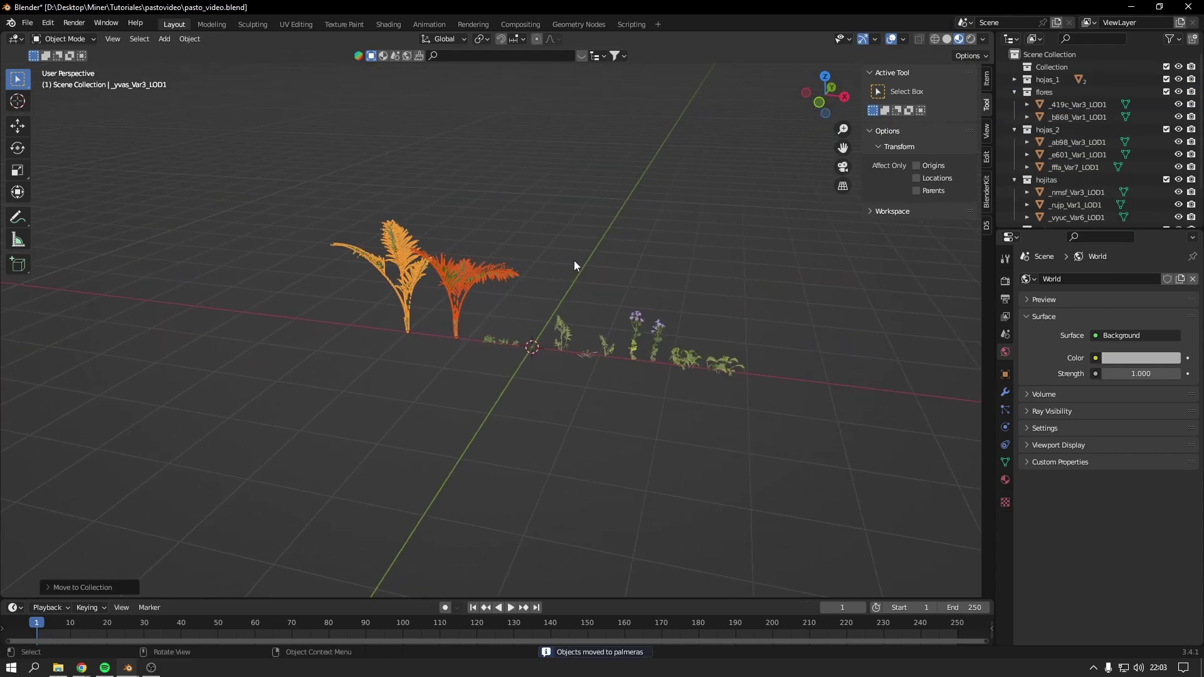
pyautogui.moveTo(1015, 92); pyautogui.dragTo(1016, 129)
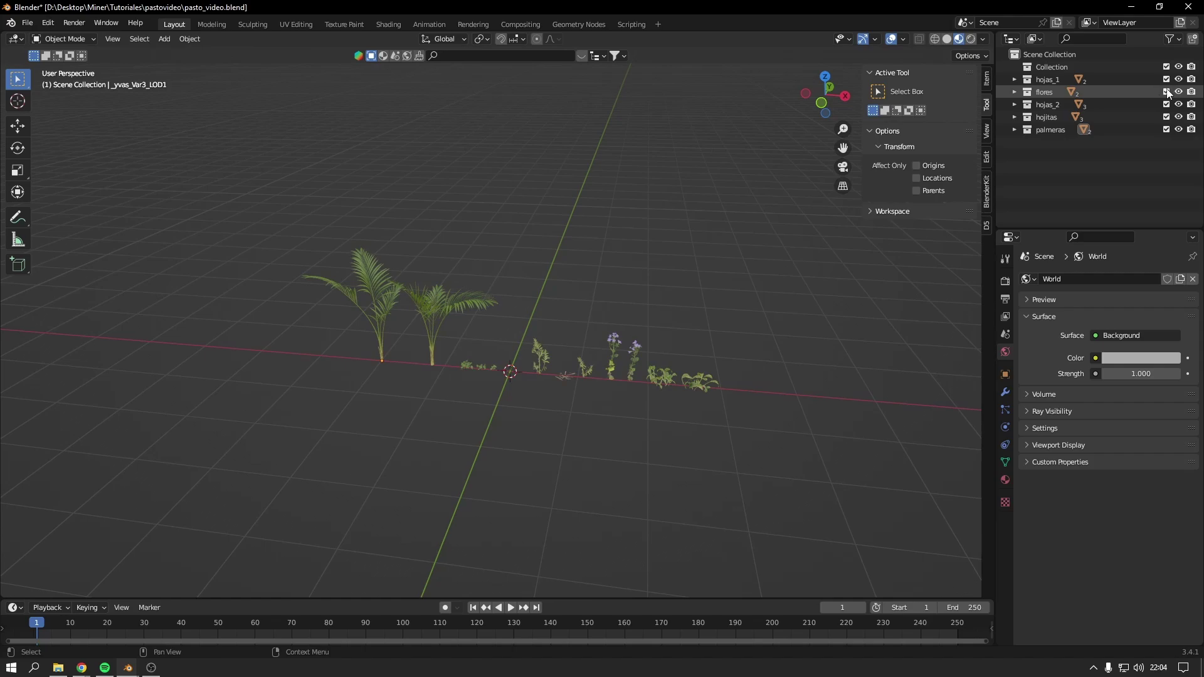
pyautogui.moveTo(1168, 93); pyautogui.dragTo(1169, 135)
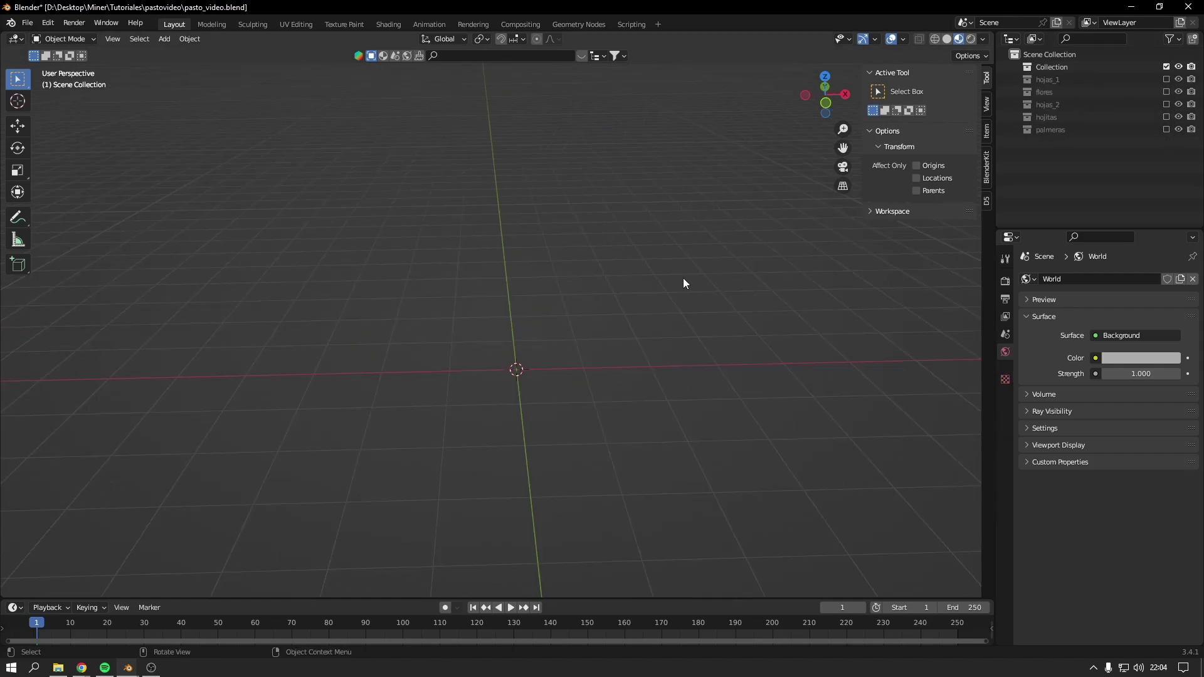
# Add a plane to Collection, scale it to about 1.8, and apply rotation and scale
pyautogui.click(1043, 68)
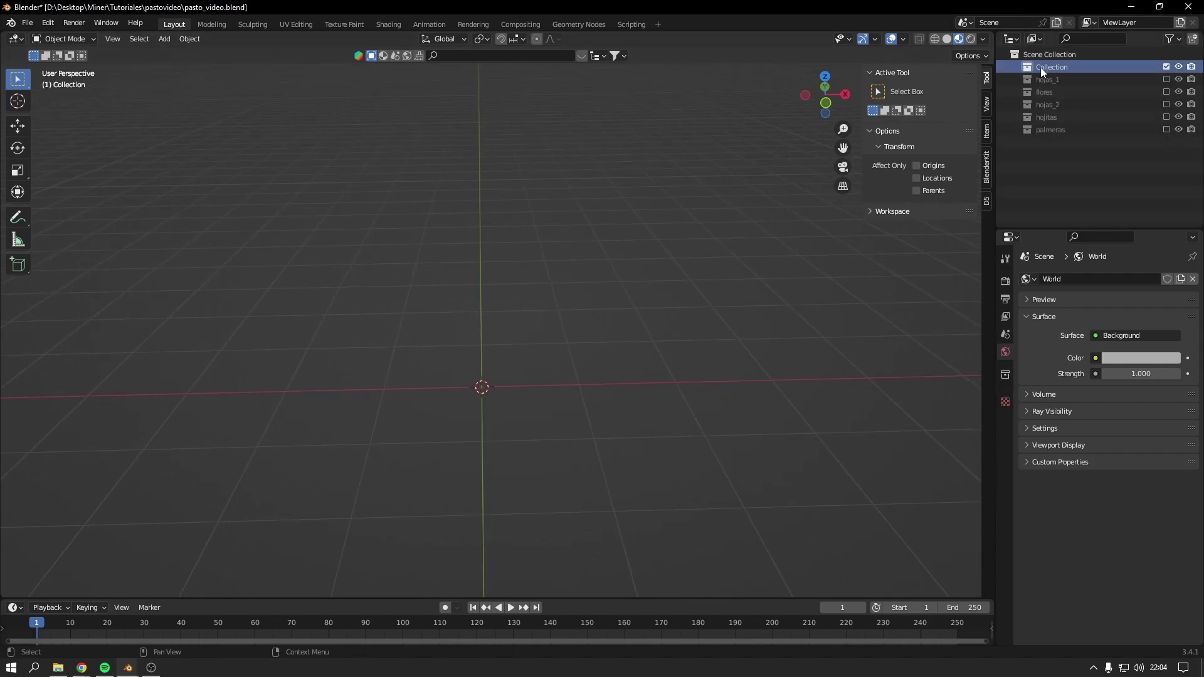
pyautogui.hotkey('shift', 'a')
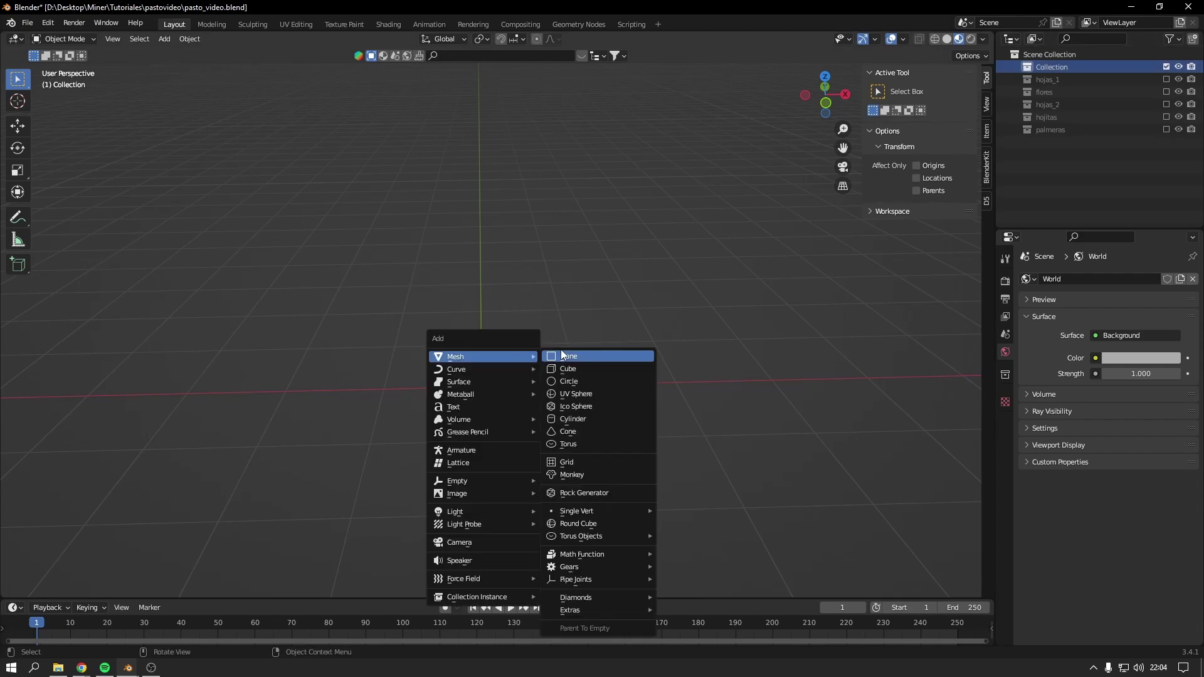
pyautogui.click(576, 356)
pyautogui.press('s')
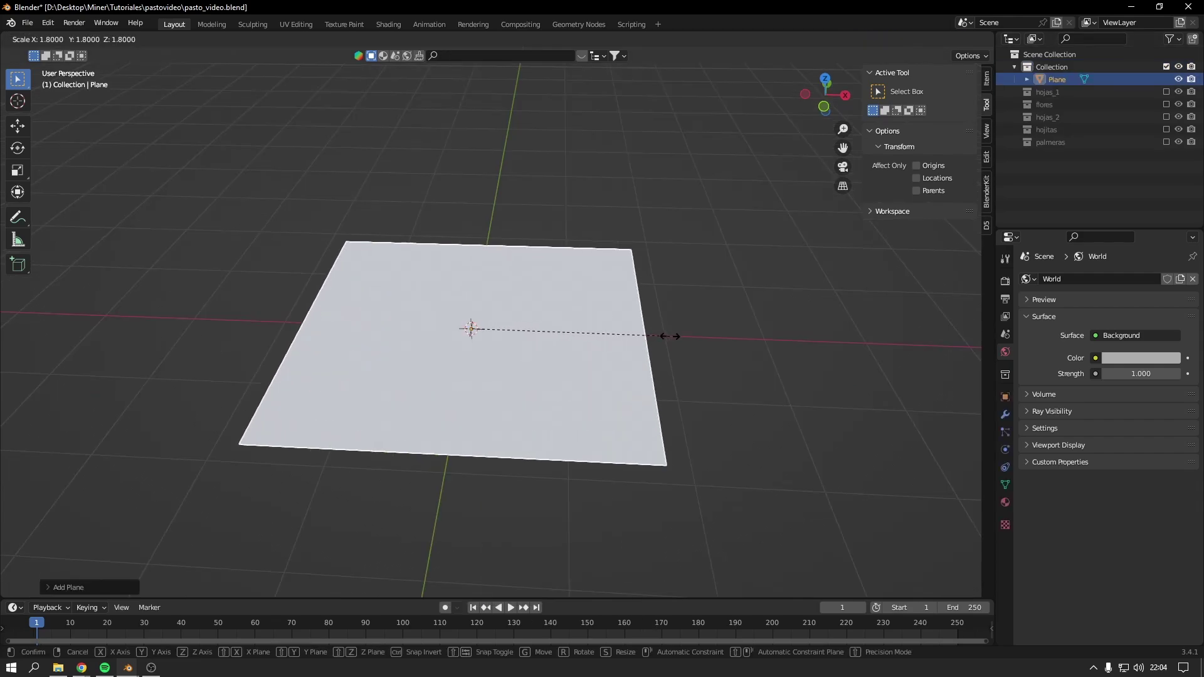
pyautogui.click(661, 335)
pyautogui.moveTo(660, 335); pyautogui.dragTo(567, 315, button='middle')
pyautogui.hotkey('ctrl', 'a')
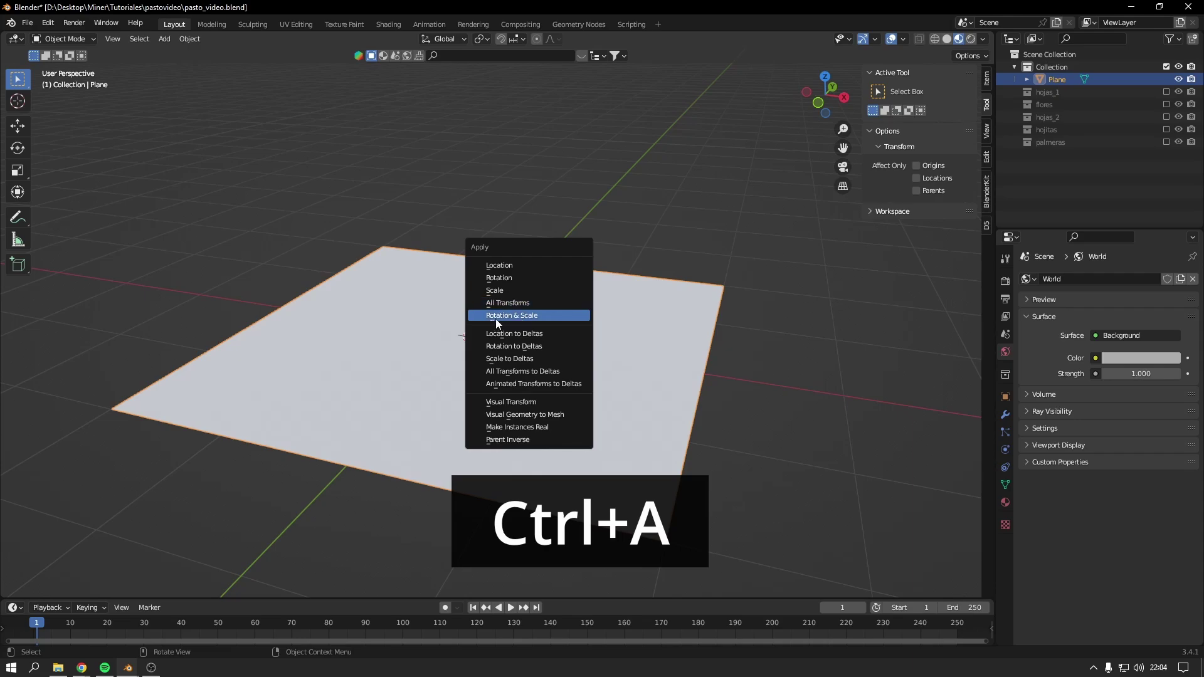
pyautogui.click(540, 314)
pyautogui.moveTo(540, 315); pyautogui.dragTo(506, 254, button='middle')
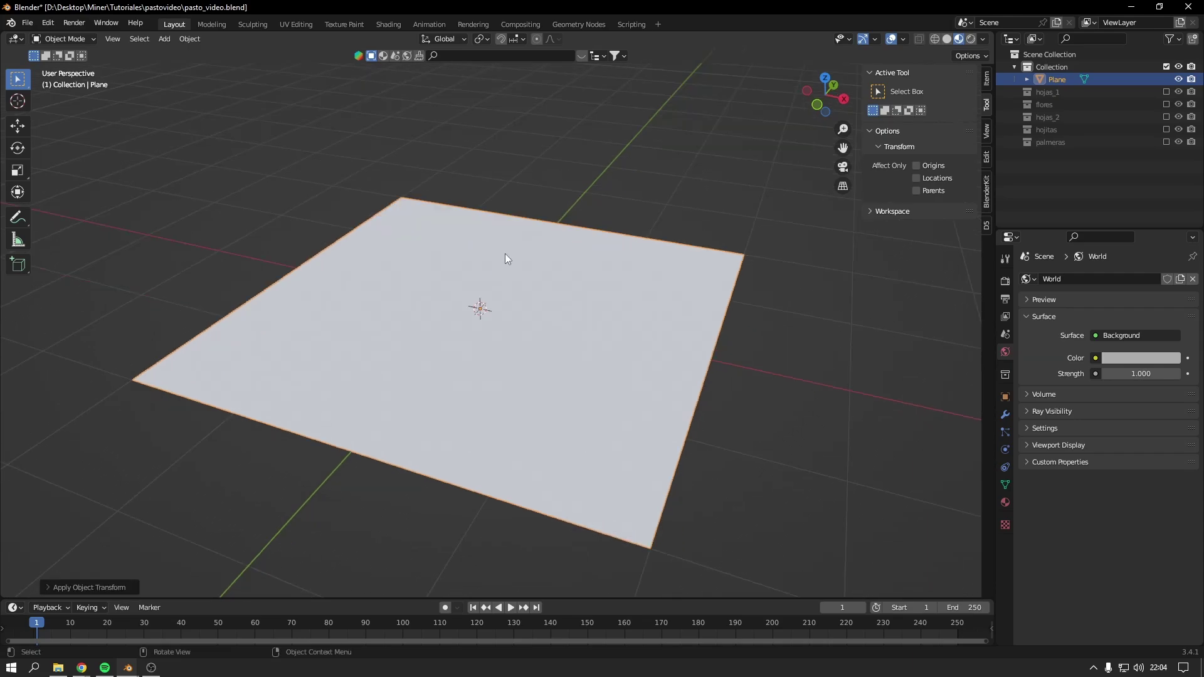
# In the Geometry Nodes workspace, give the plane a new geometry node tree
pyautogui.click(578, 24)
pyautogui.moveTo(408, 198); pyautogui.dragTo(233, 198)
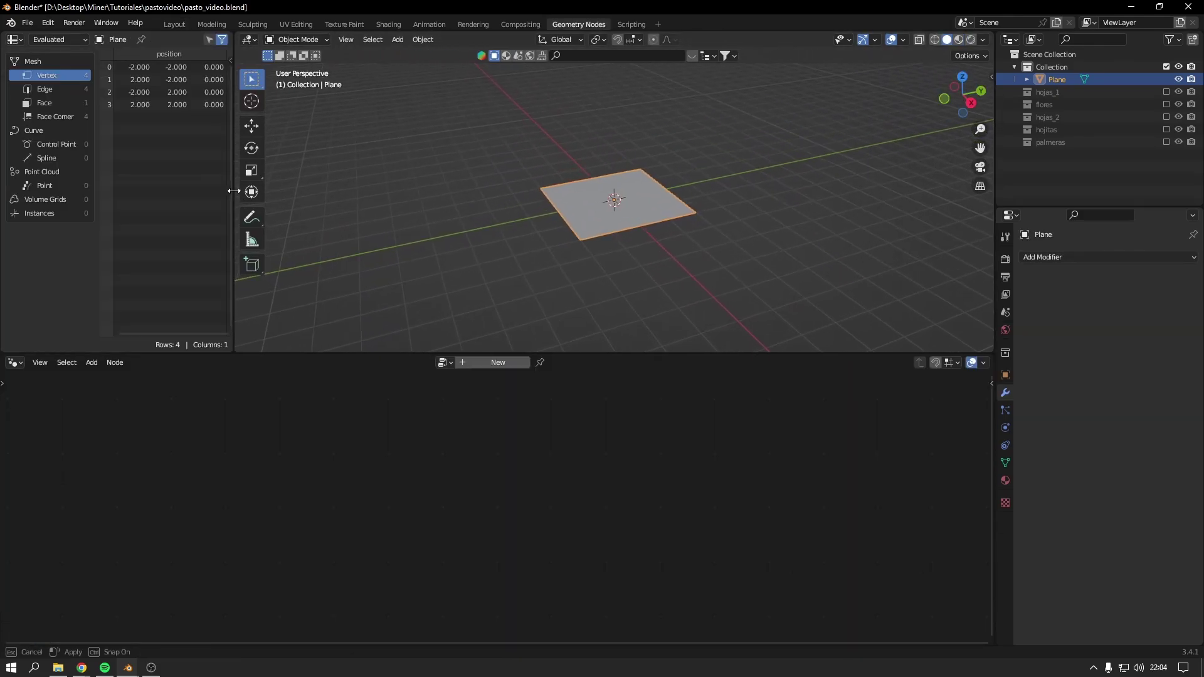
pyautogui.scroll(6, 592, 315)
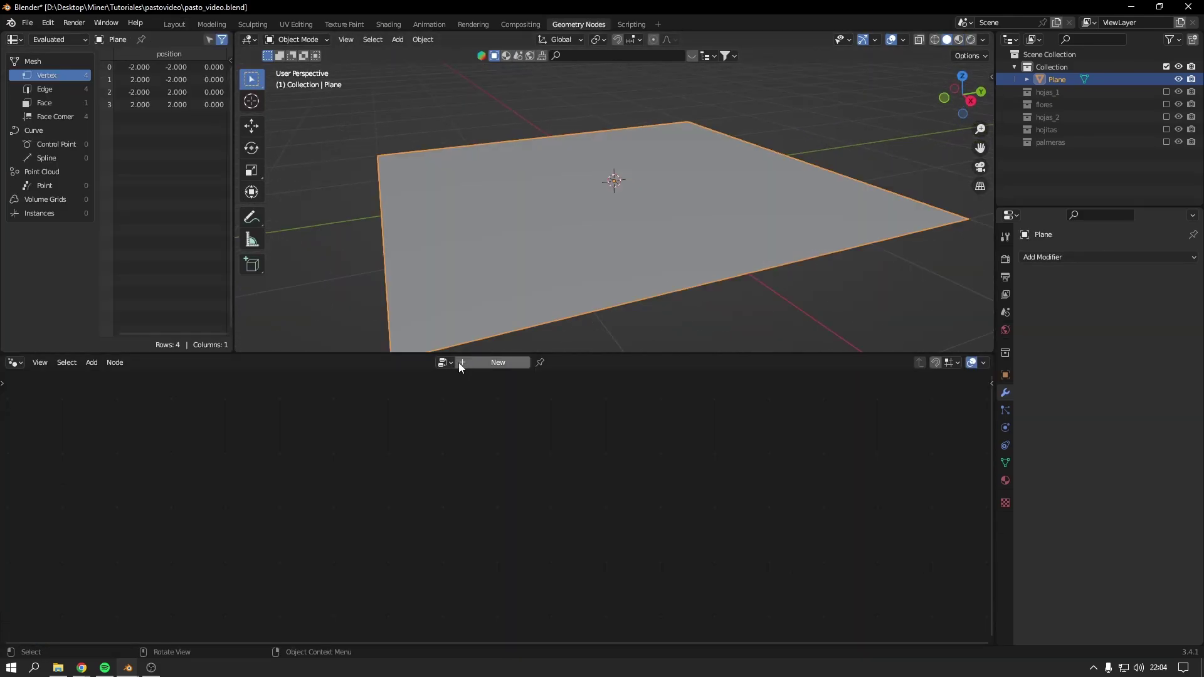
pyautogui.click(489, 362)
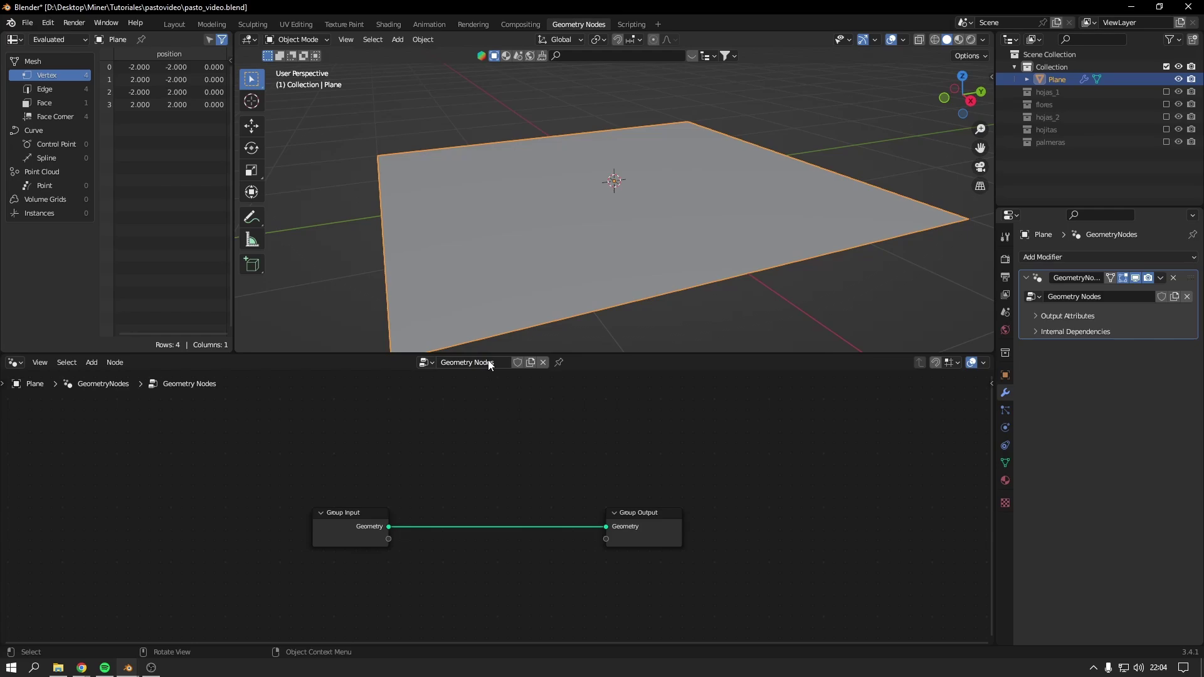
# Add an Instance on Points node via the node search
pyautogui.scroll(3, 540, 483)
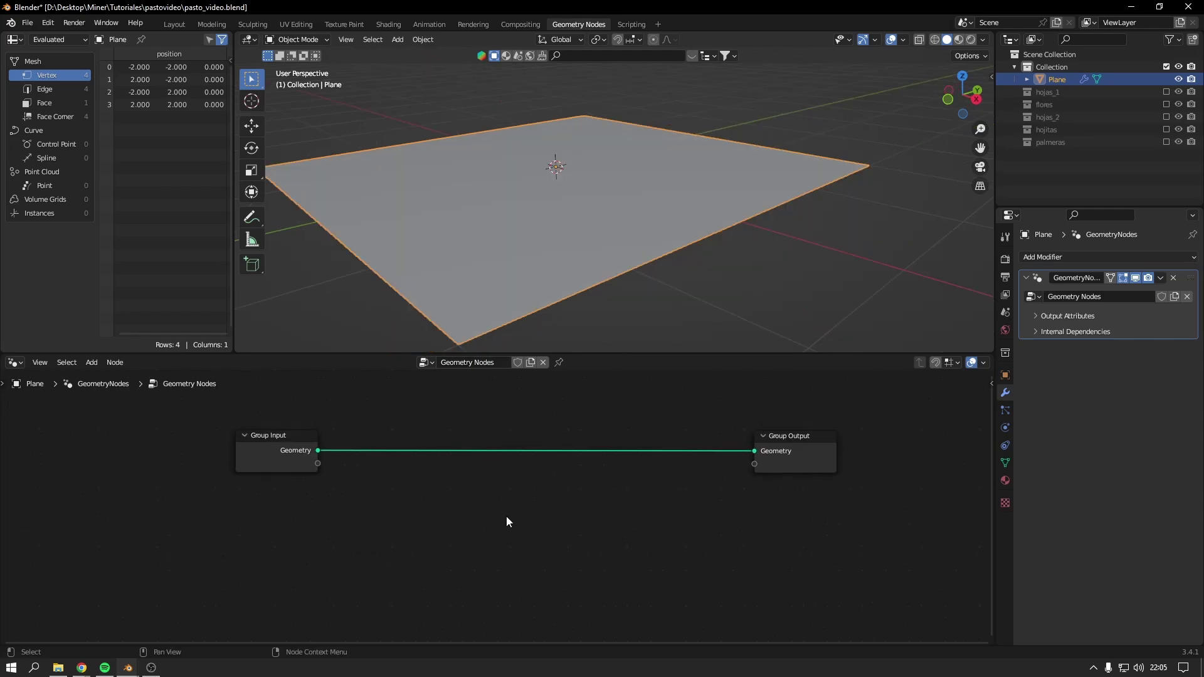
pyautogui.hotkey('shift', 'a')
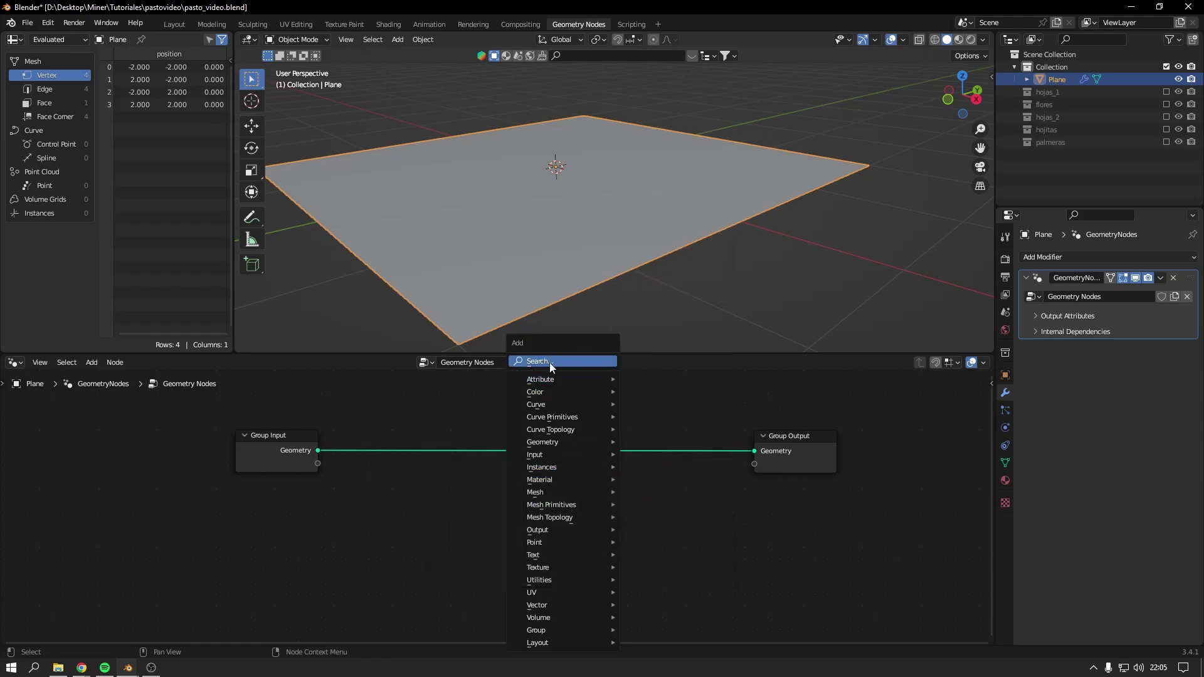
pyautogui.click(557, 362)
pyautogui.write('ins')
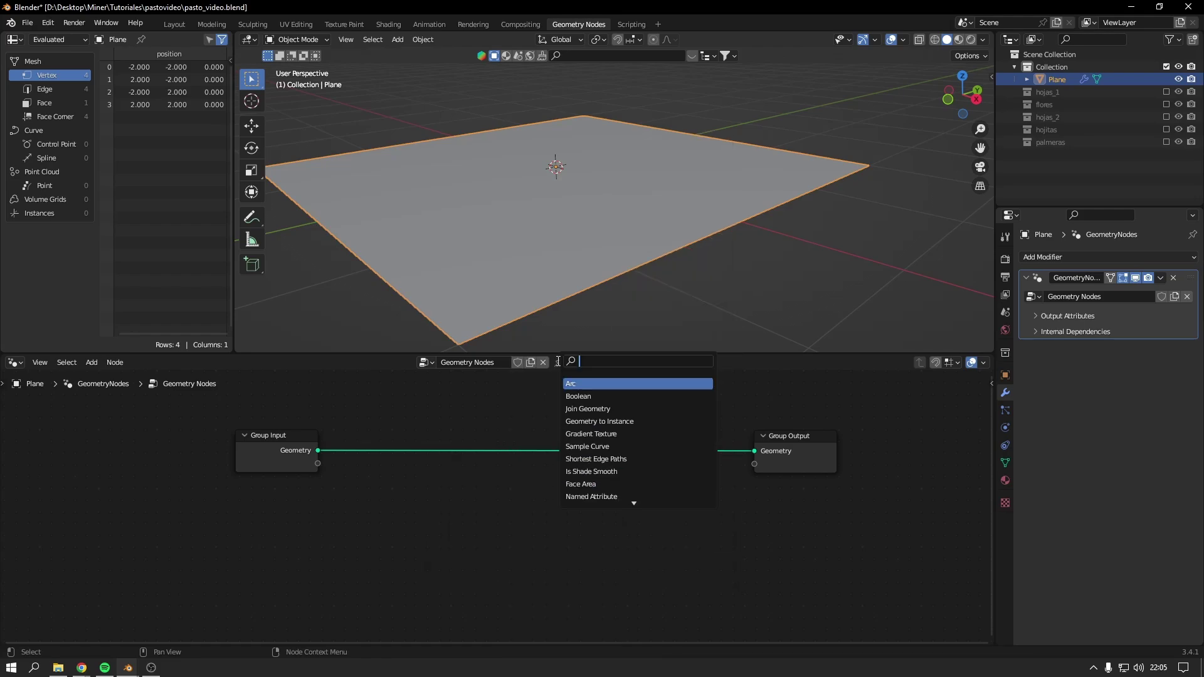
pyautogui.write('tance on')
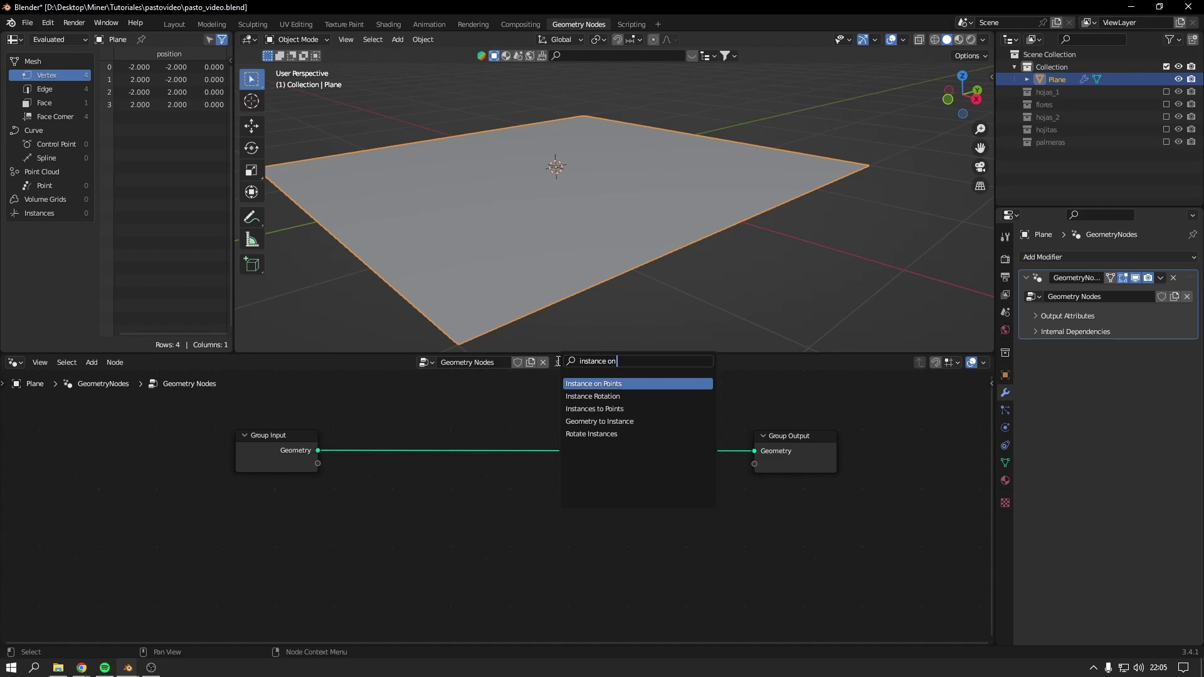
pyautogui.write(' po')
pyautogui.press('Return')
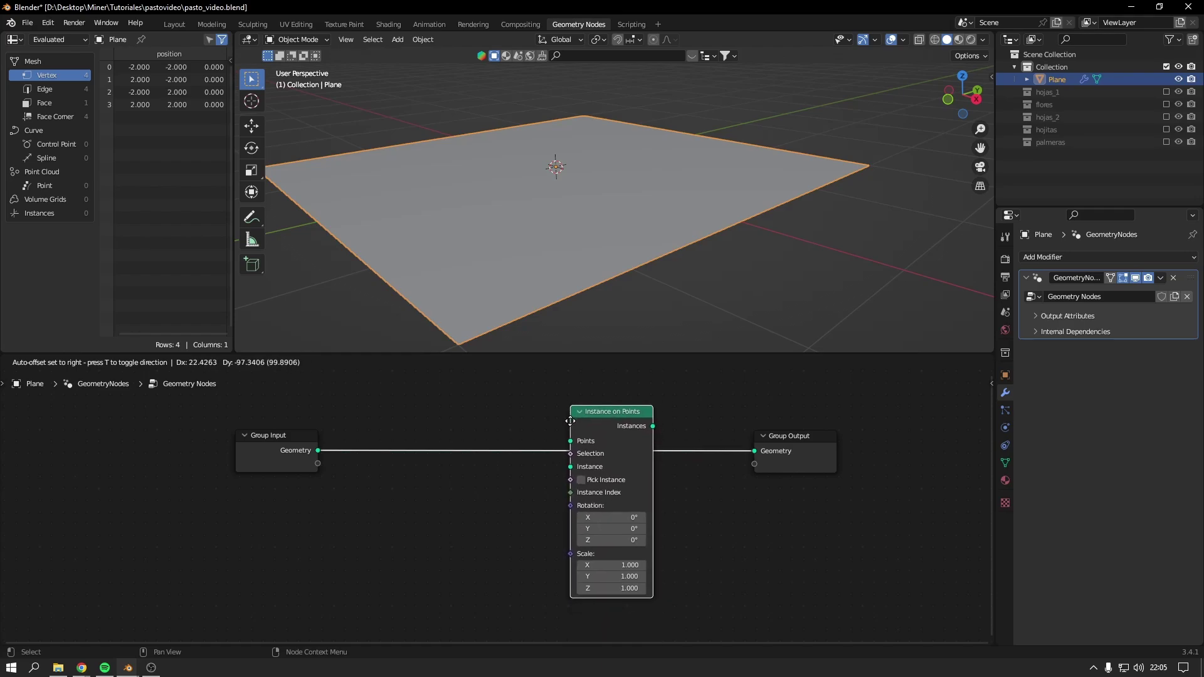
# Drop Instance on Points into the input–output link and move Group Output right
pyautogui.click(534, 419)
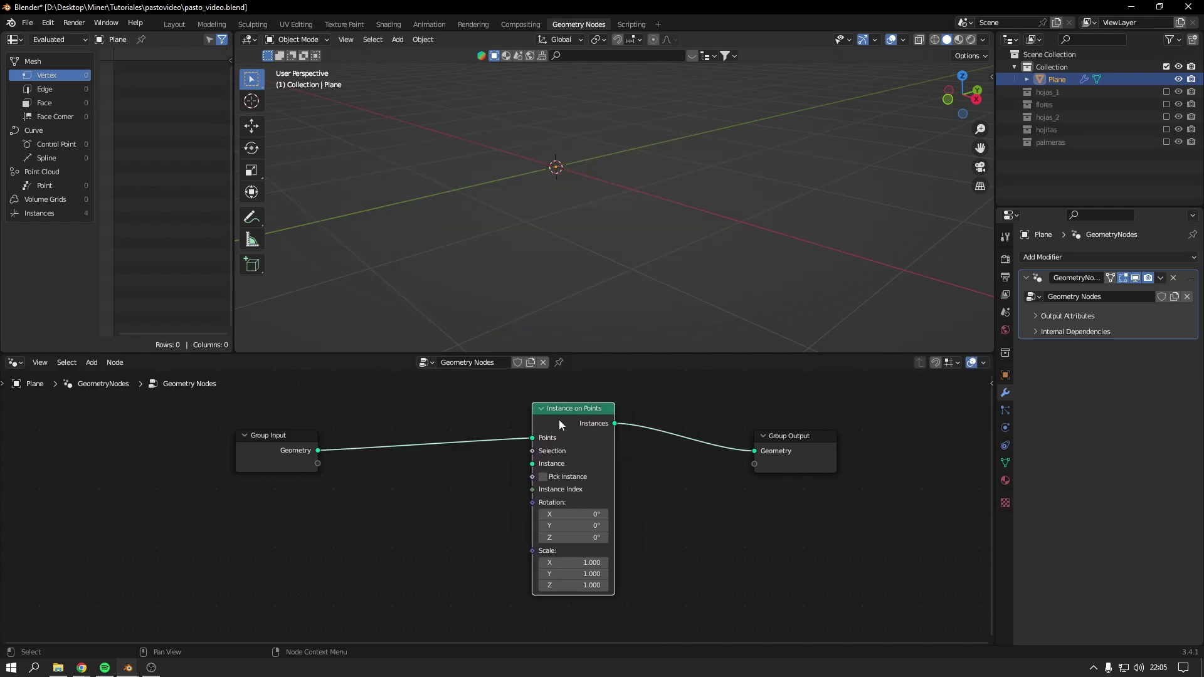
pyautogui.moveTo(598, 422); pyautogui.dragTo(545, 417, button='middle')
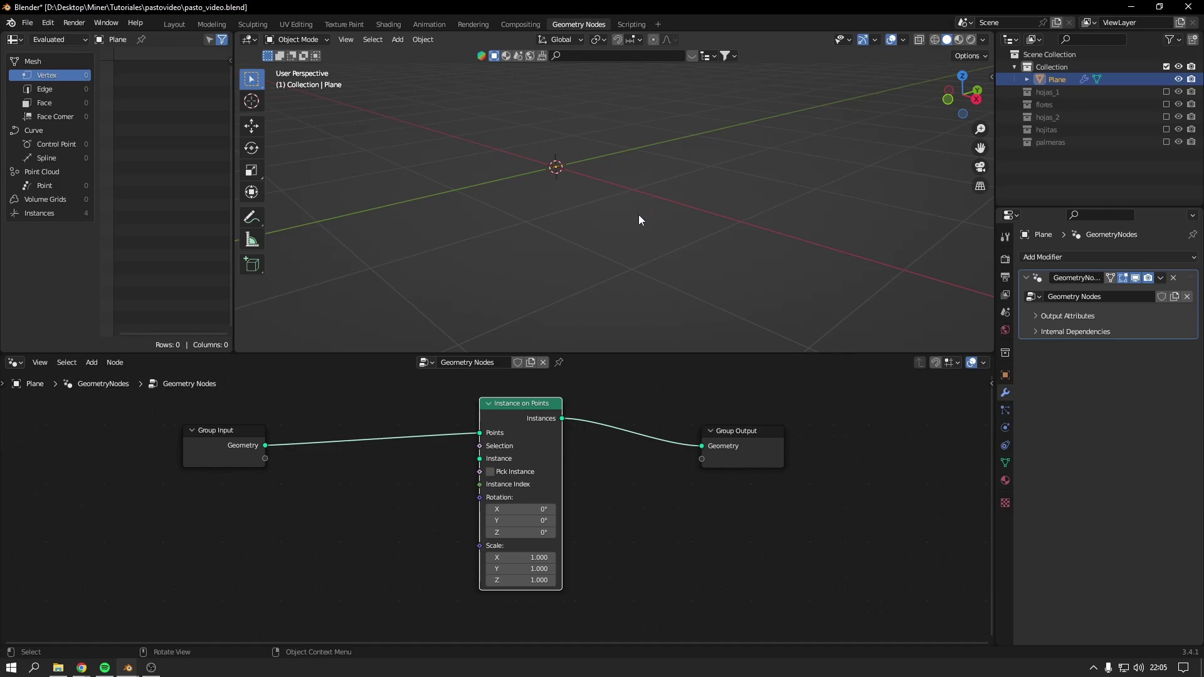
pyautogui.moveTo(747, 434); pyautogui.dragTo(830, 436)
# Add a Join Geometry node on the output link and feed it the original plane geometry
pyautogui.hotkey('shift', 'a')
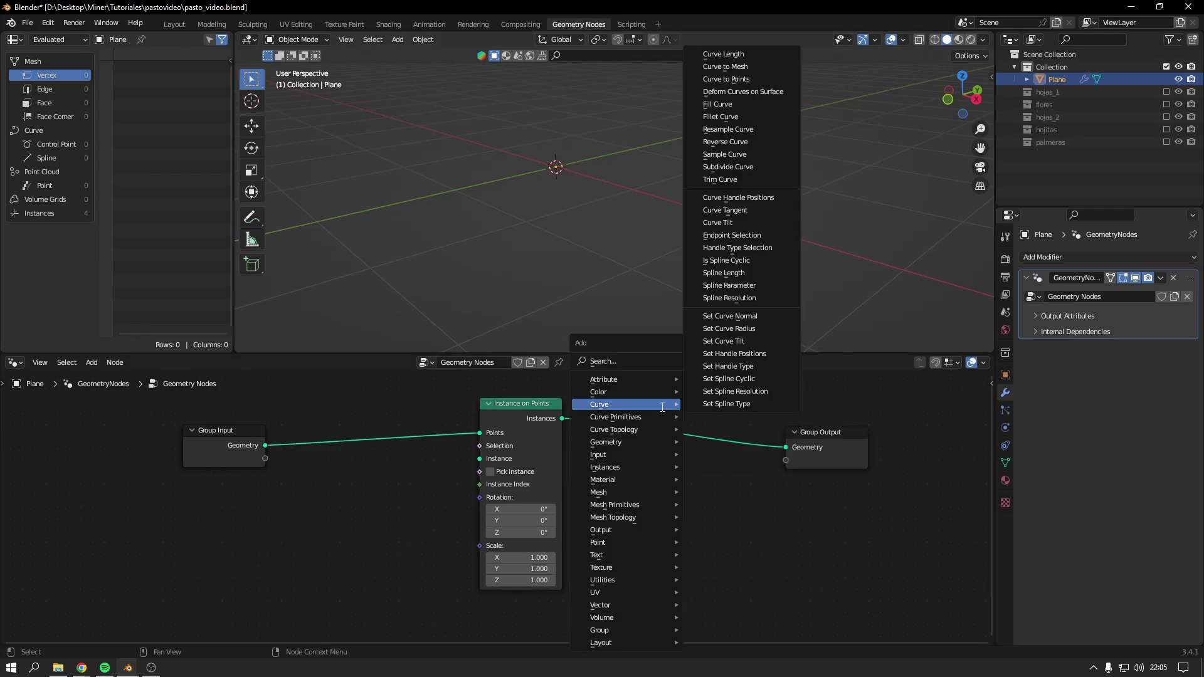
pyautogui.click(662, 406)
pyautogui.write('joi')
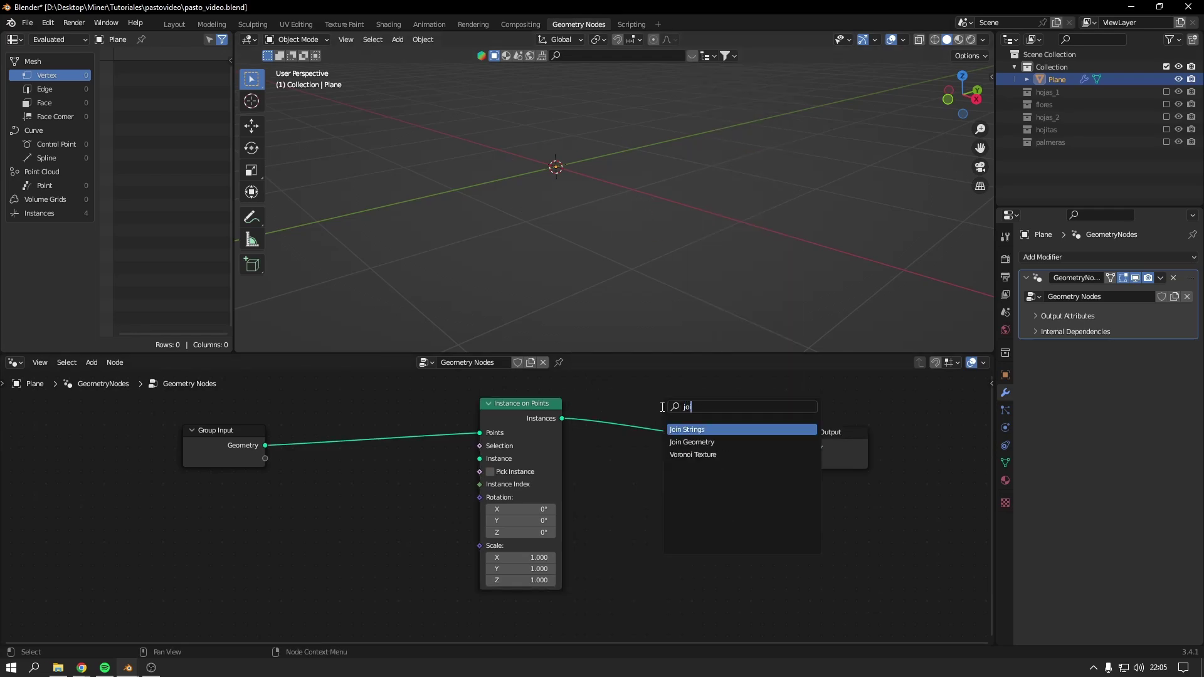
pyautogui.write('n')
pyautogui.press('Return')
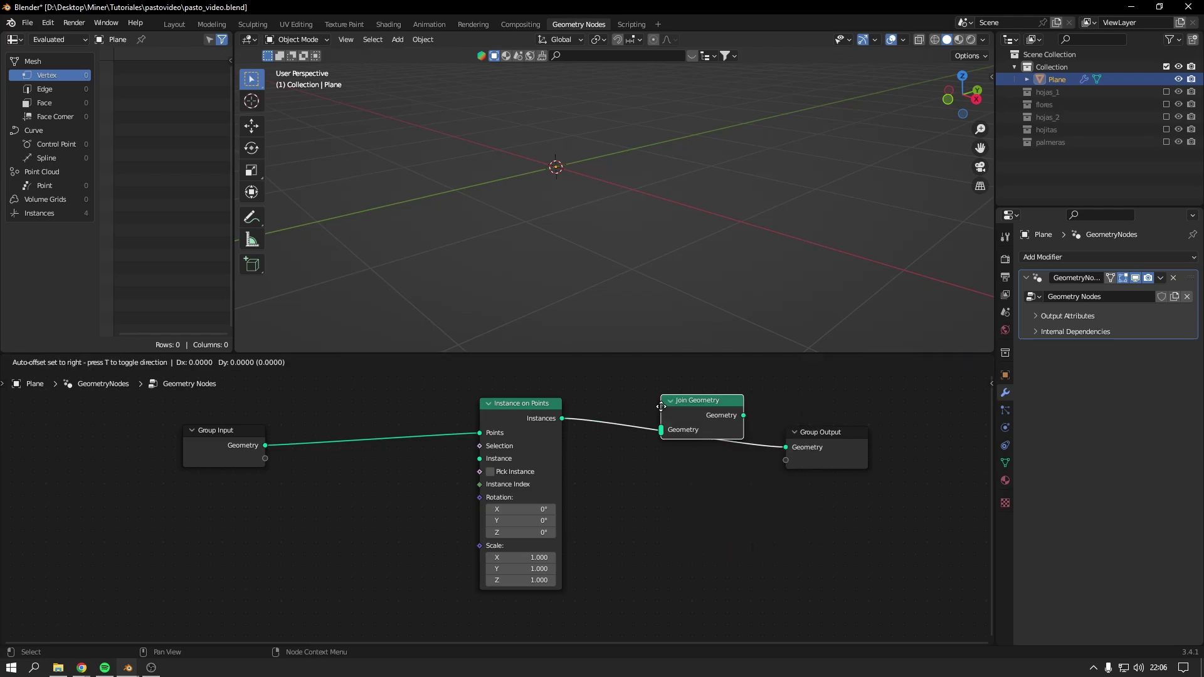
pyautogui.click(653, 428)
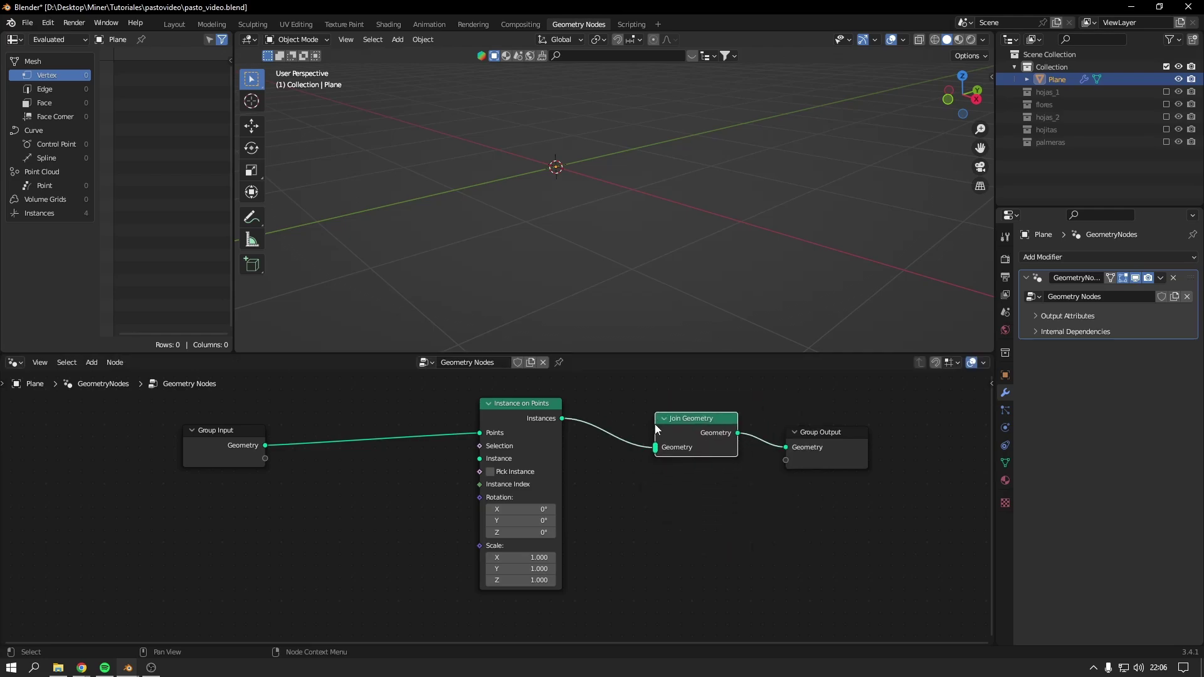
pyautogui.moveTo(299, 426); pyautogui.dragTo(302, 443, button='middle')
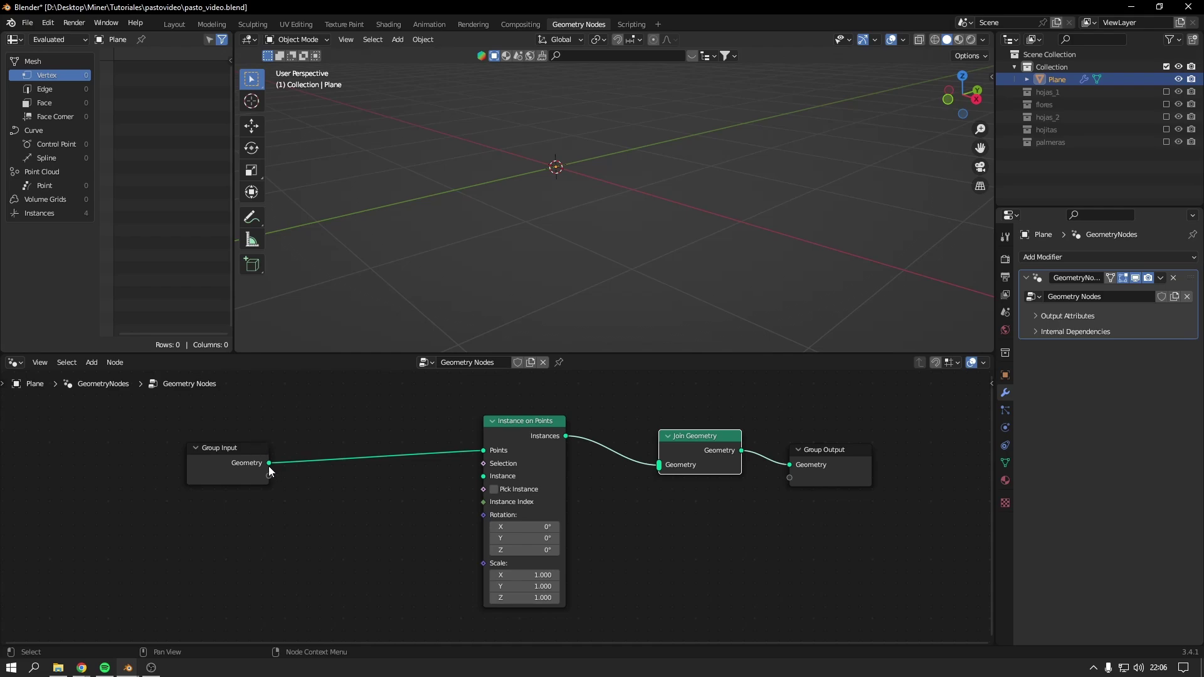
pyautogui.moveTo(269, 465); pyautogui.dragTo(661, 480)
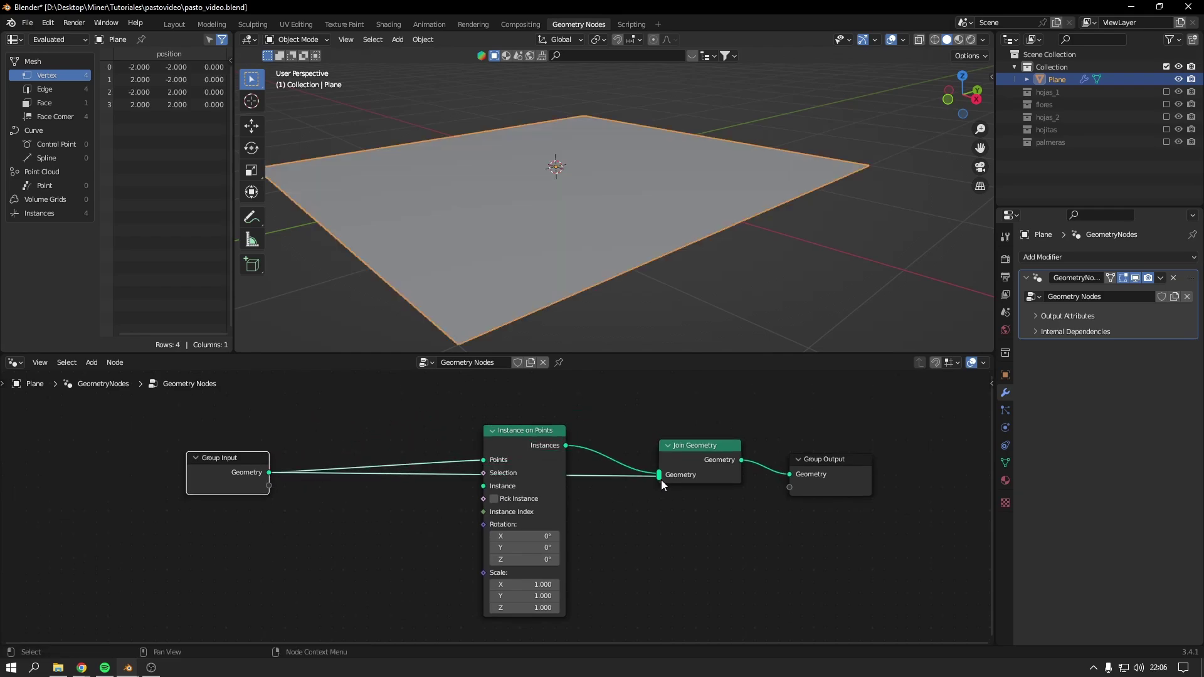
# Insert a Distribute Points on Faces node between Group Input and Instance on Points
pyautogui.scroll(-1, 694, 477)
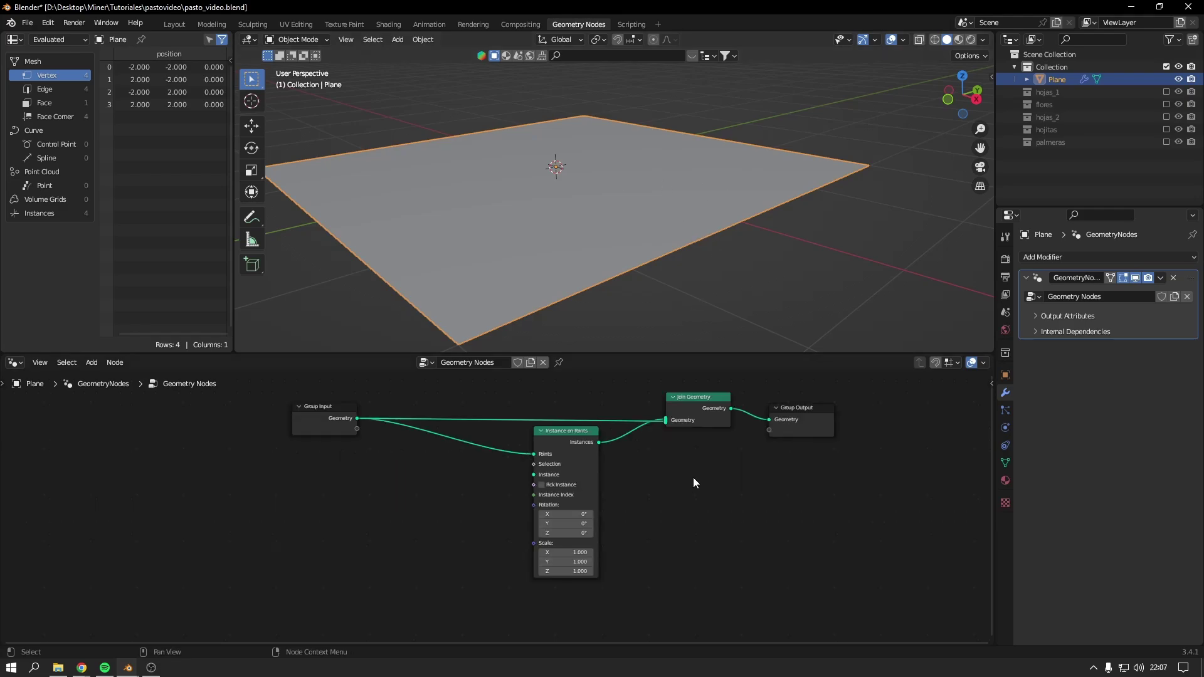
pyautogui.hotkey('shift', 'a')
pyautogui.write('sdist')
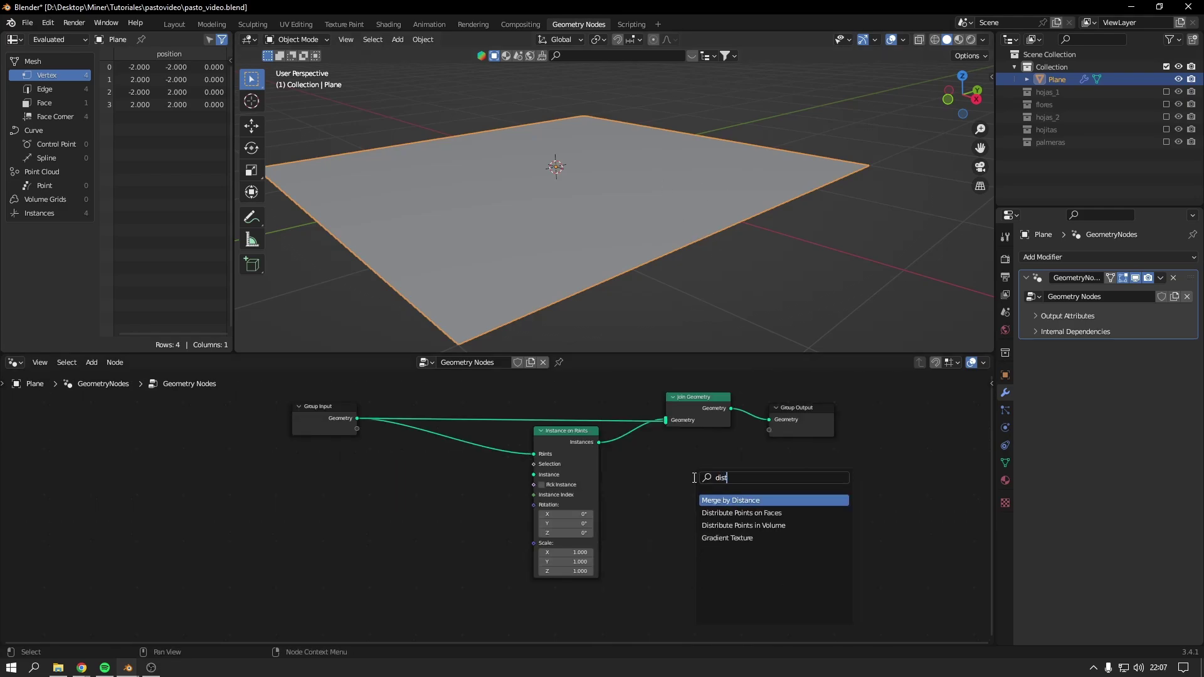
pyautogui.write('ri')
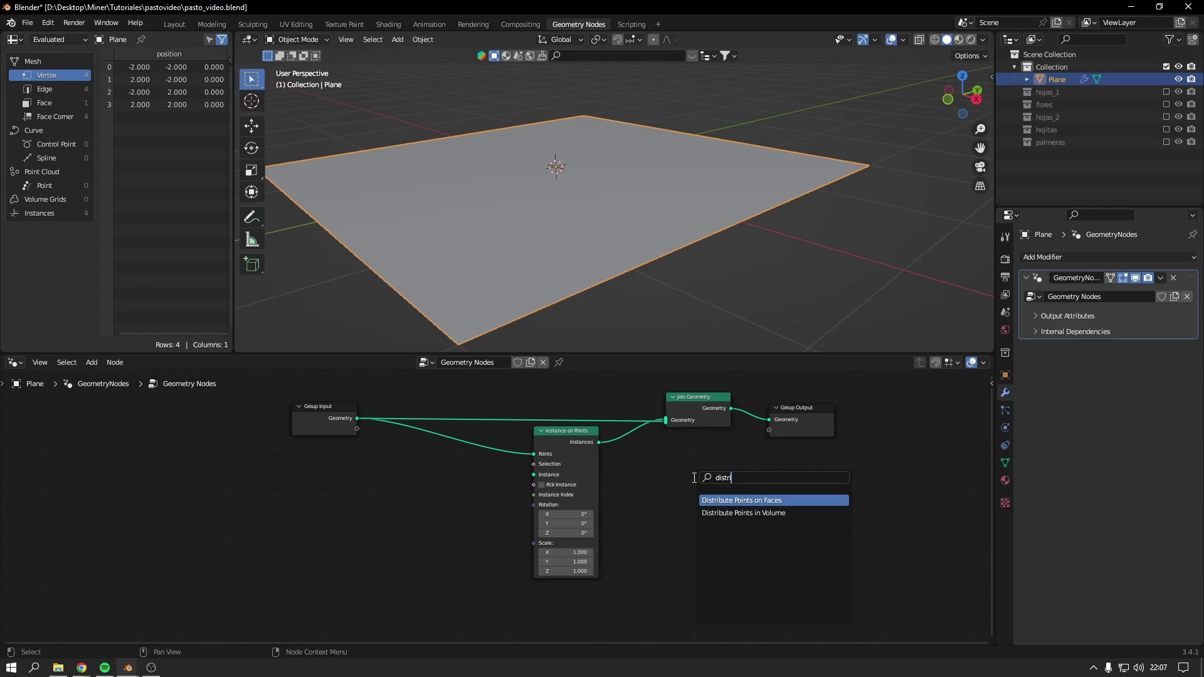
pyautogui.press('Return')
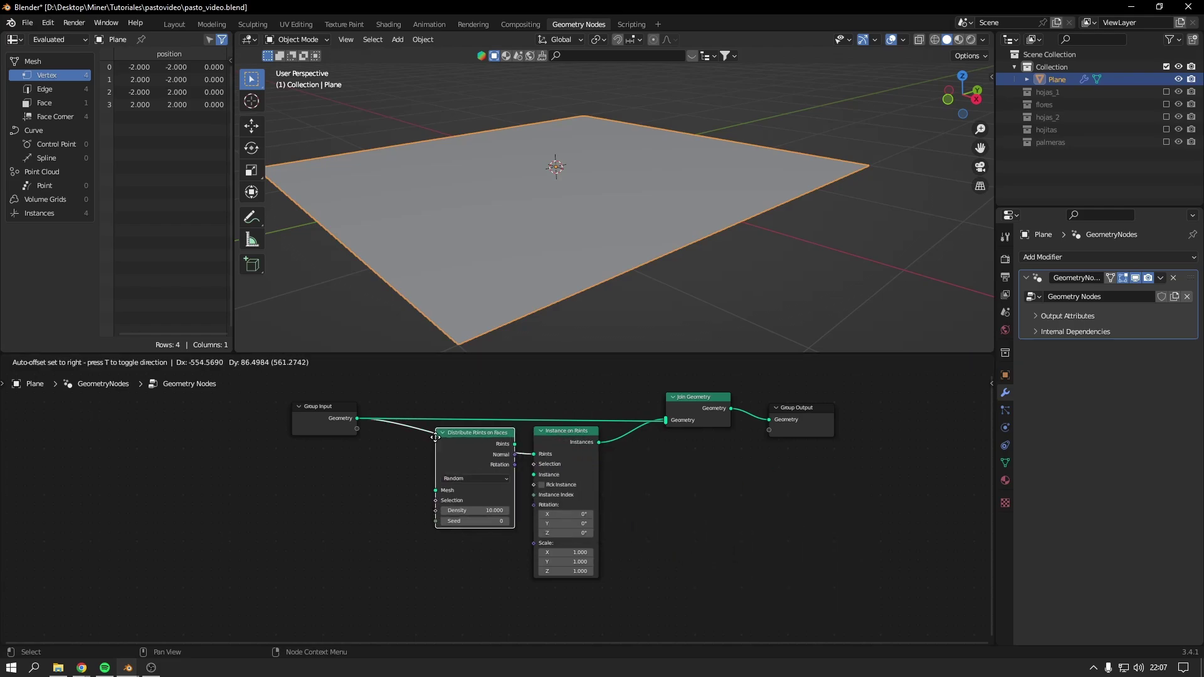
pyautogui.click(435, 437)
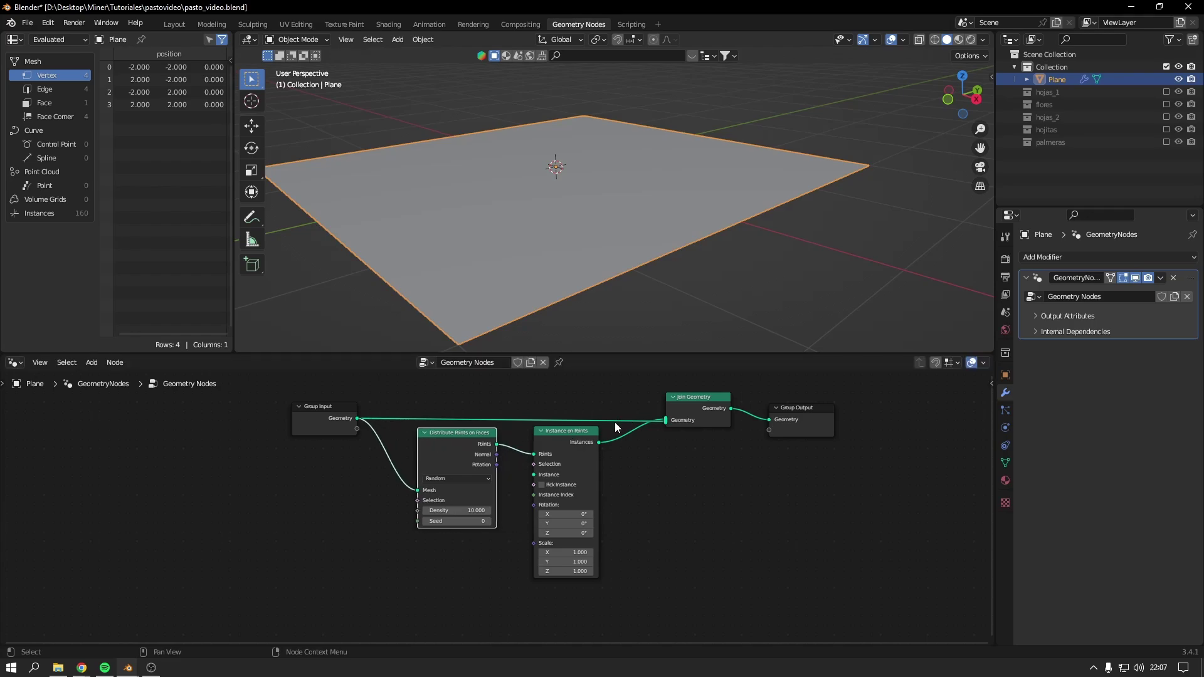
# Space out the Distribute Points and Instance on Points nodes and enlarge the node editor
pyautogui.moveTo(458, 444); pyautogui.dragTo(475, 446)
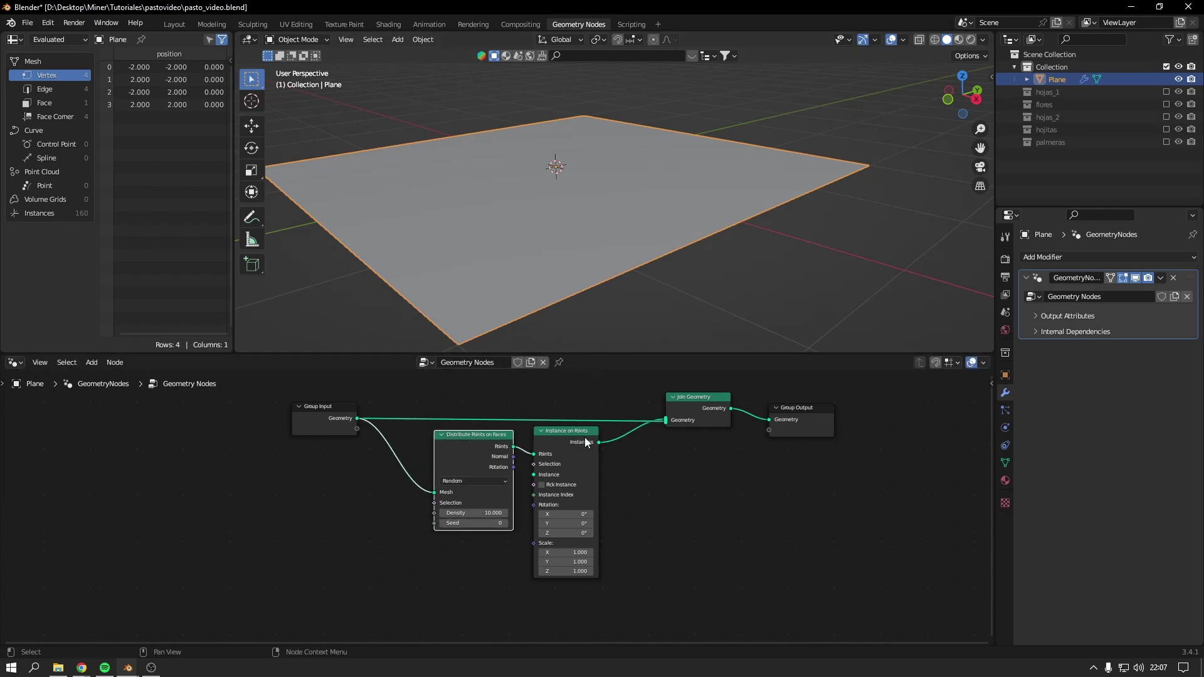
pyautogui.moveTo(585, 442); pyautogui.dragTo(619, 445)
pyautogui.moveTo(797, 413); pyautogui.dragTo(870, 421)
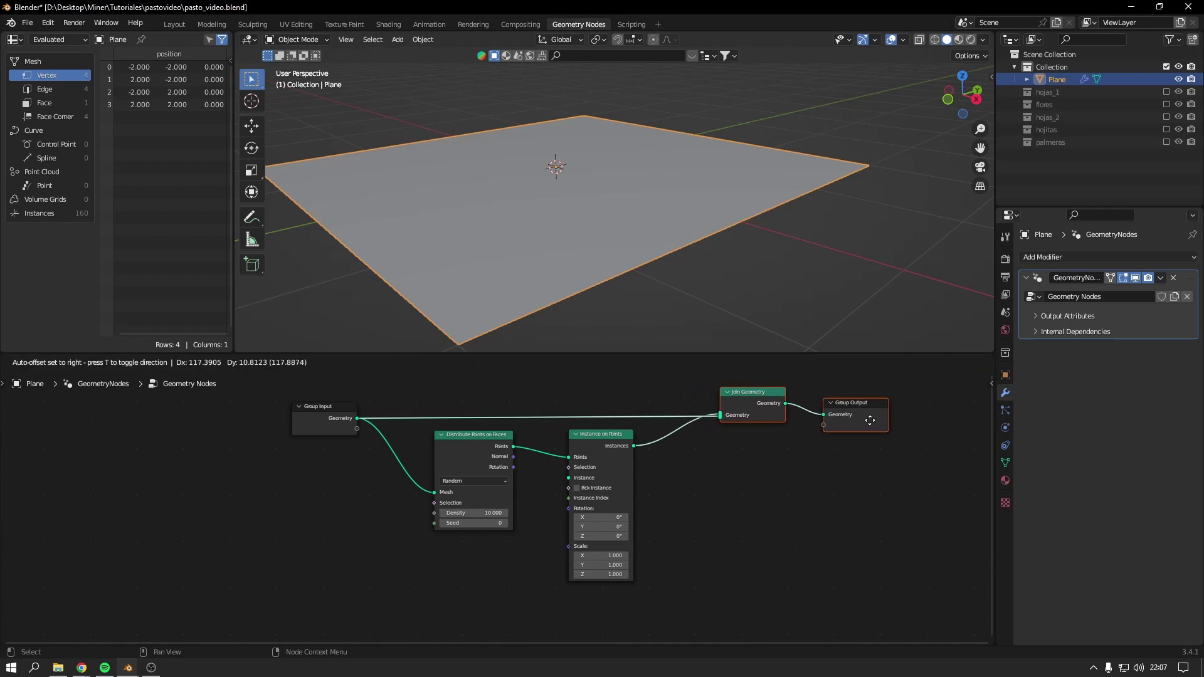
pyautogui.moveTo(601, 434); pyautogui.dragTo(629, 438)
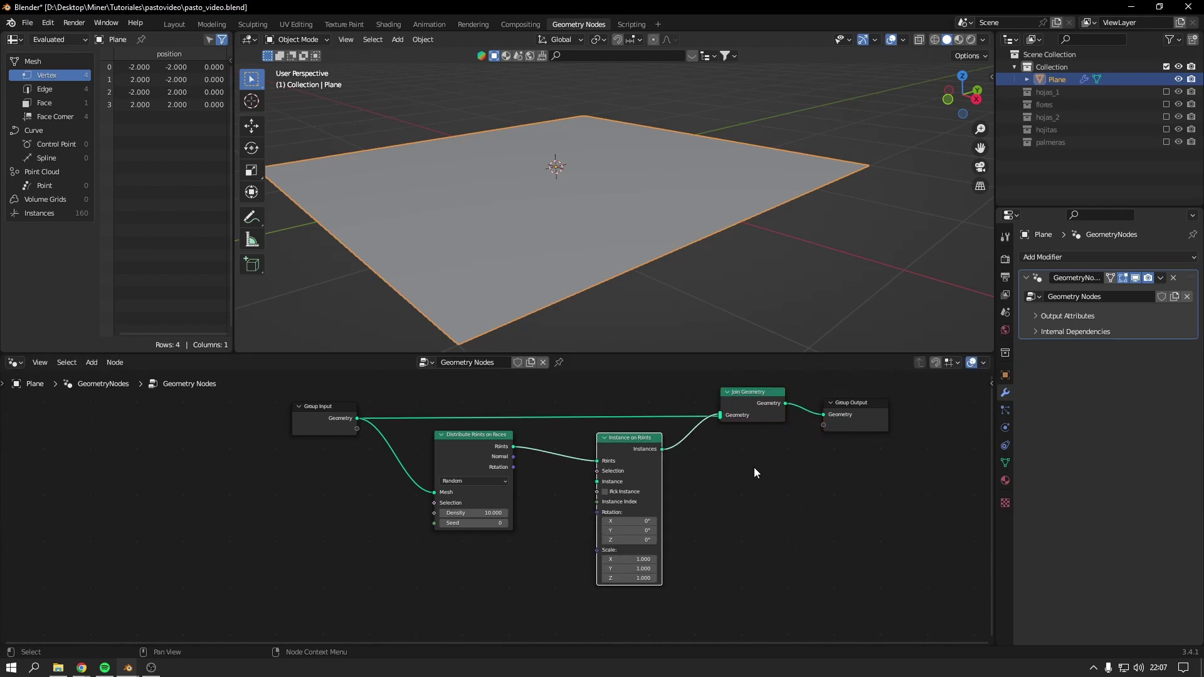
pyautogui.moveTo(694, 354); pyautogui.dragTo(694, 318)
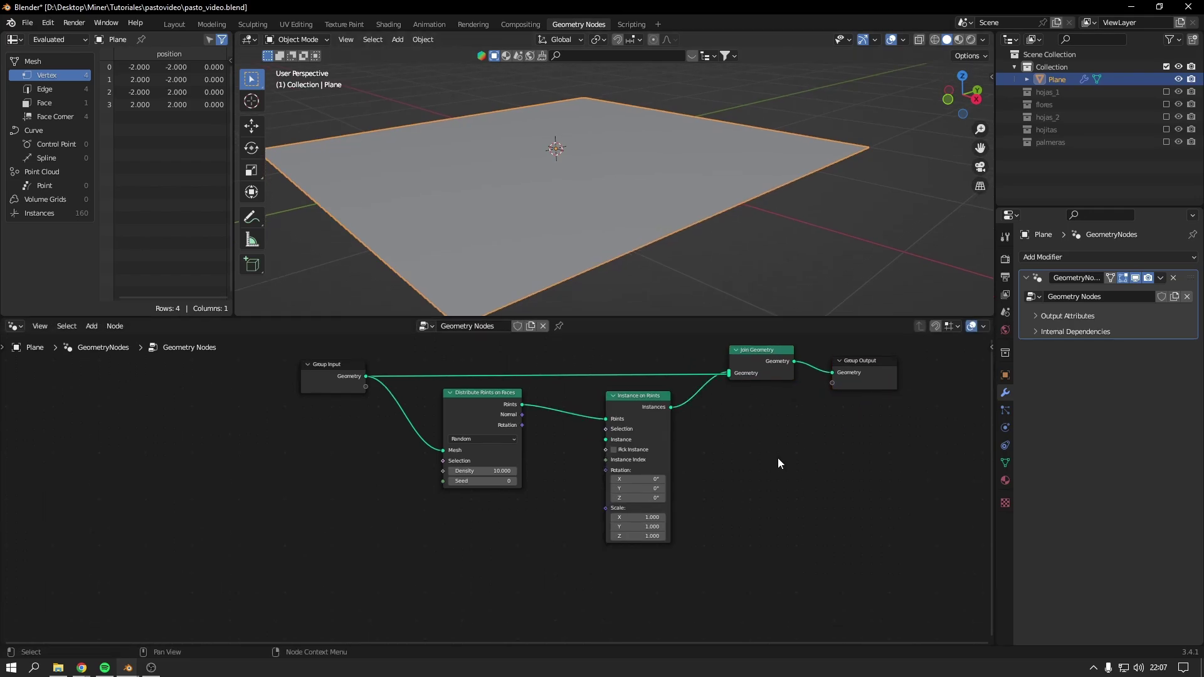
# Add a Collection Info node feeding the Instance input, with Pick Instance enabled
pyautogui.hotkey('shift', 'a')
pyautogui.write('scoll')
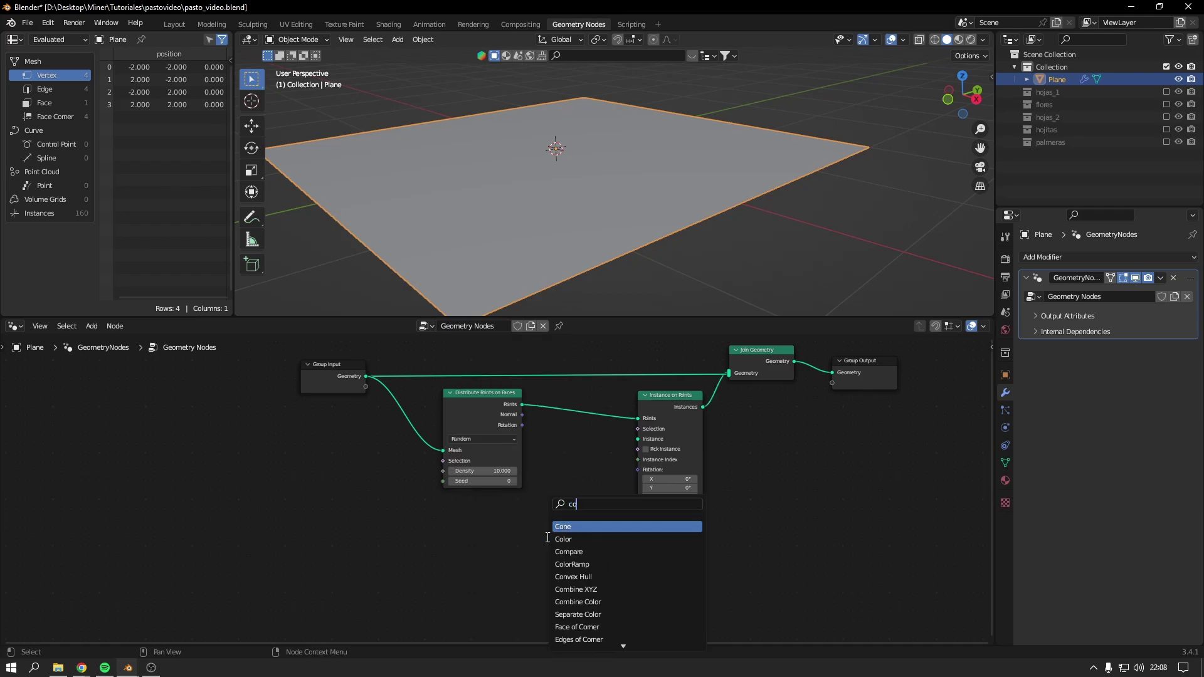
pyautogui.press('Return')
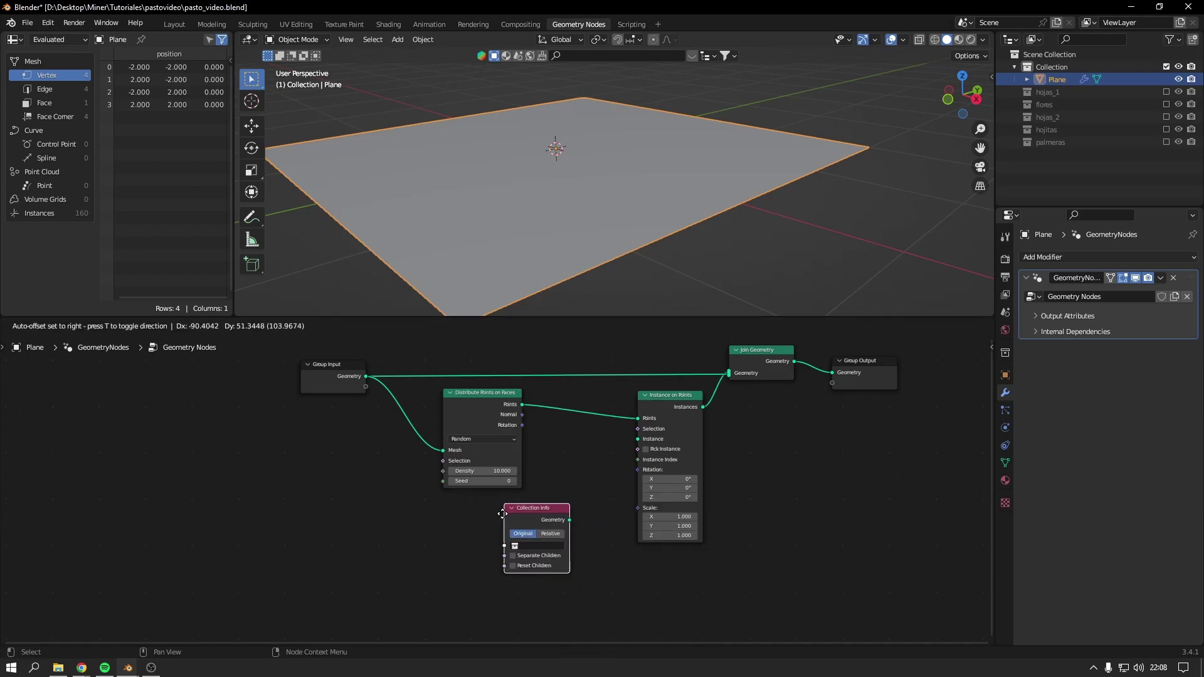
pyautogui.click(500, 568)
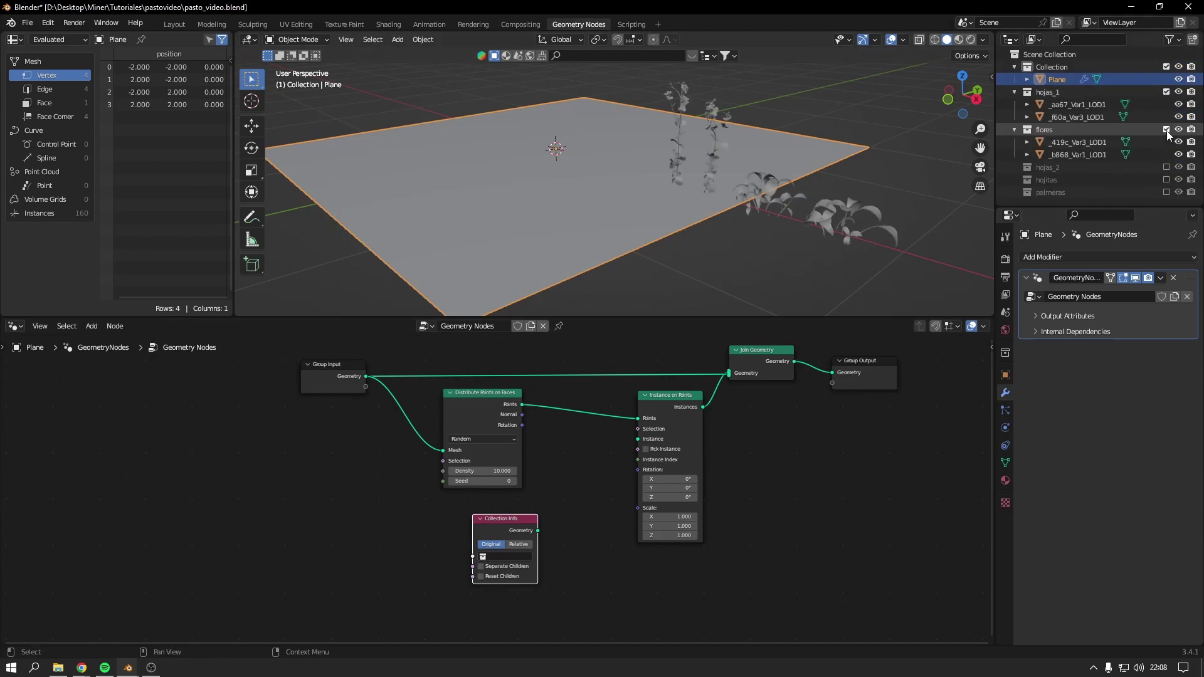
pyautogui.moveTo(538, 531); pyautogui.dragTo(540, 530)
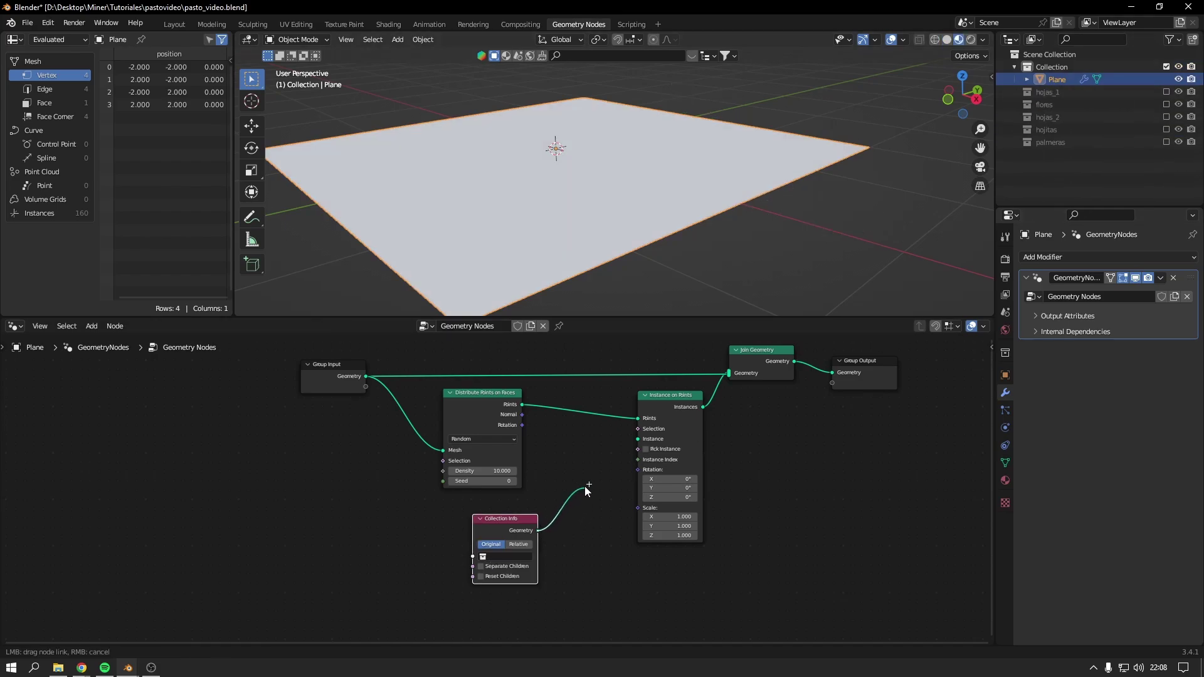
pyautogui.moveTo(643, 437); pyautogui.dragTo(644, 439)
pyautogui.click(646, 450)
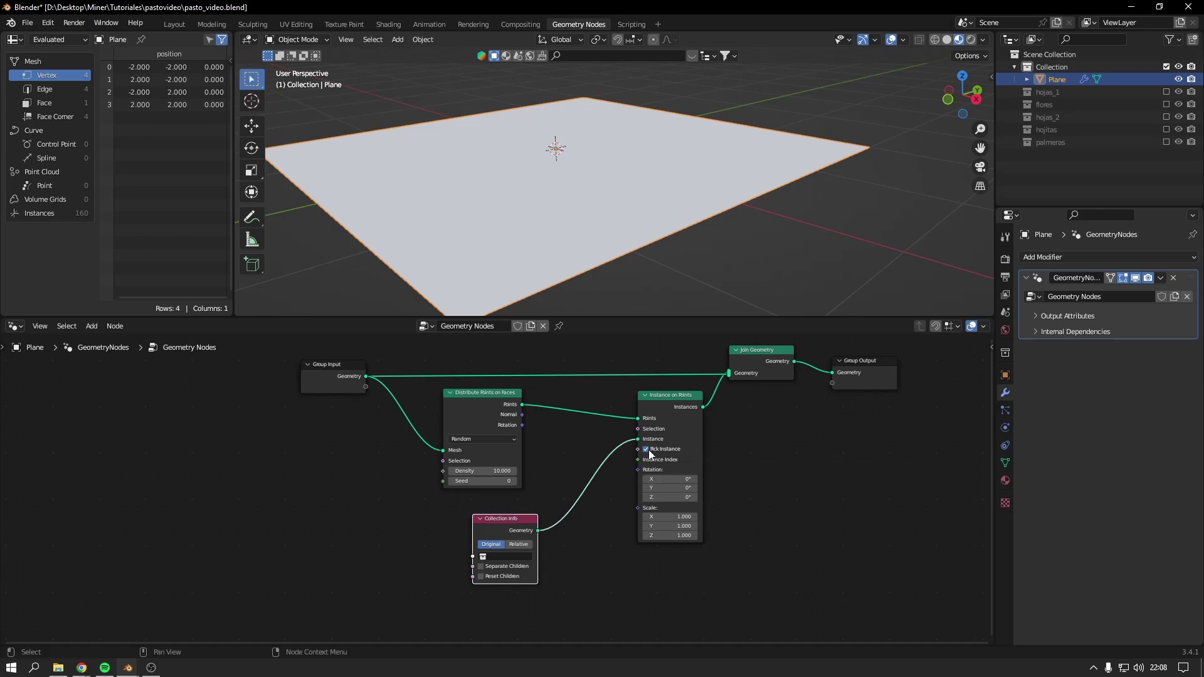
pyautogui.moveTo(522, 526); pyautogui.dragTo(505, 511)
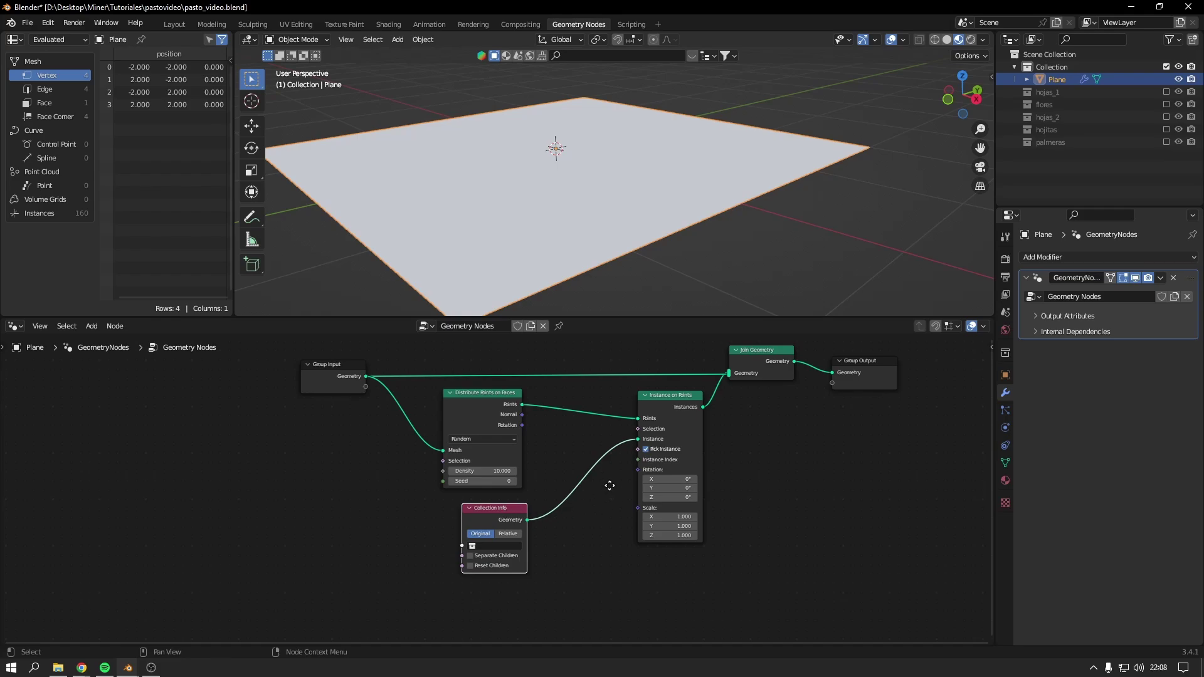
# Set the Collection Info source to the hojitas collection and view the scattered plants
pyautogui.scroll(1, 615, 439)
pyautogui.scroll(1, 615, 439)
pyautogui.click(467, 576)
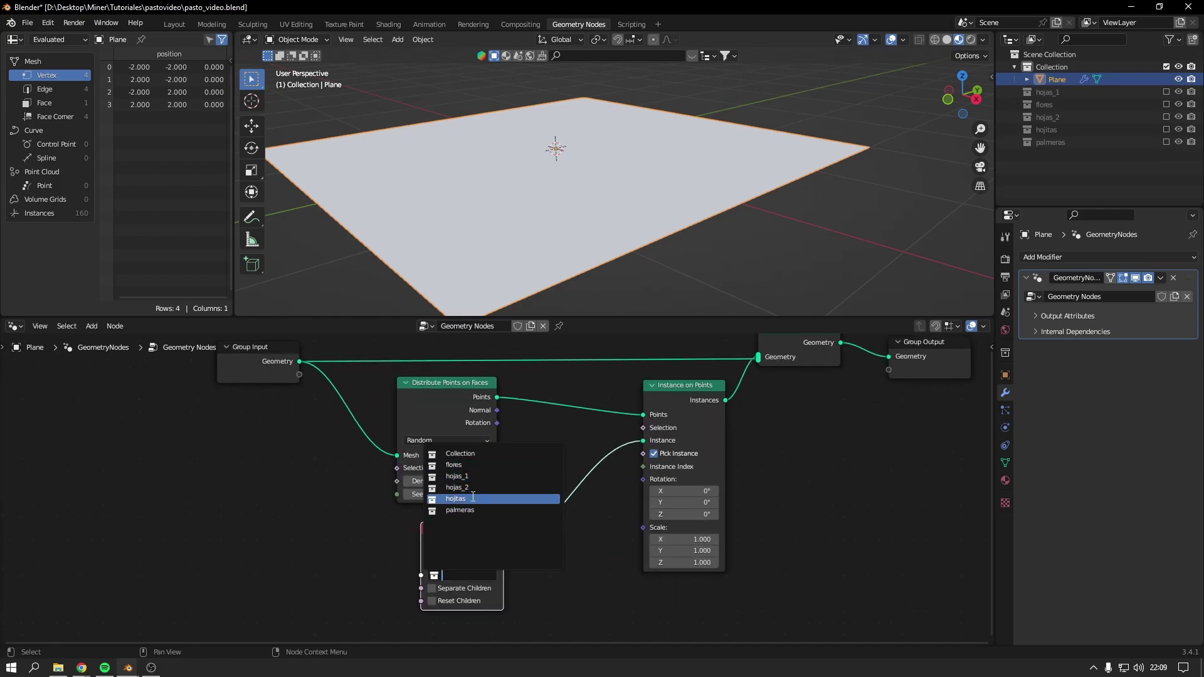
pyautogui.click(473, 498)
pyautogui.moveTo(777, 240)
pyautogui.mouseDown(button='middle')
pyautogui.moveTo(652, 244)
pyautogui.moveTo(436, 150)
pyautogui.mouseUp(button='middle')
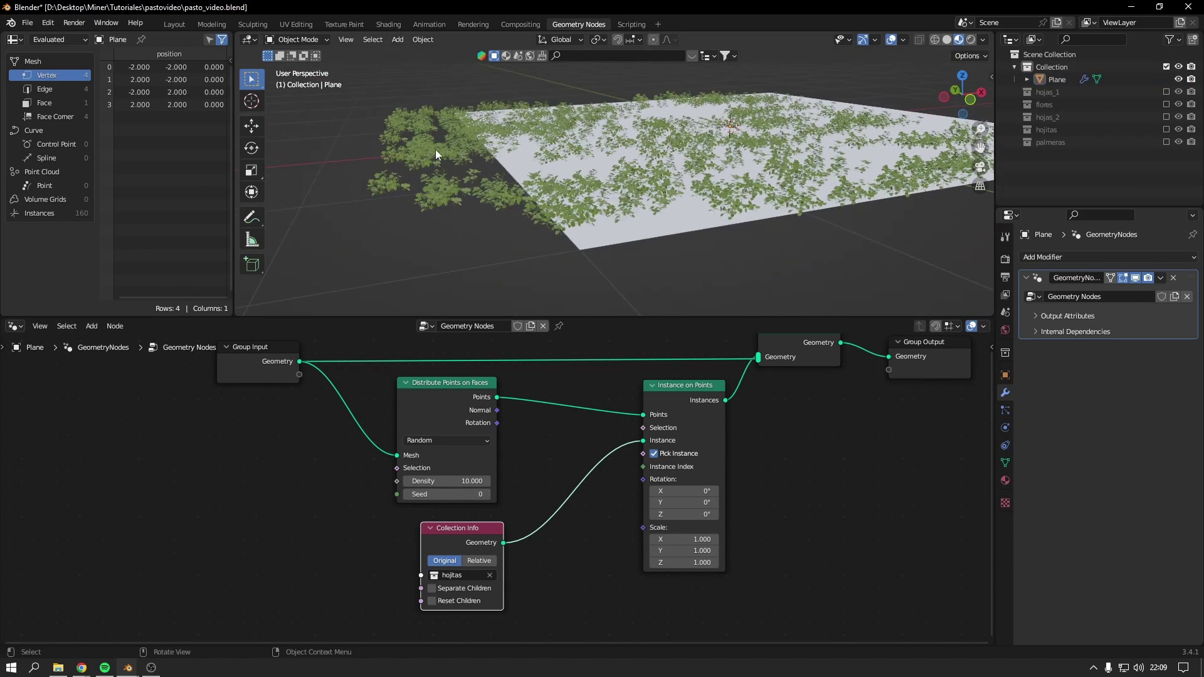
pyautogui.moveTo(522, 190); pyautogui.dragTo(574, 176, button='middle')
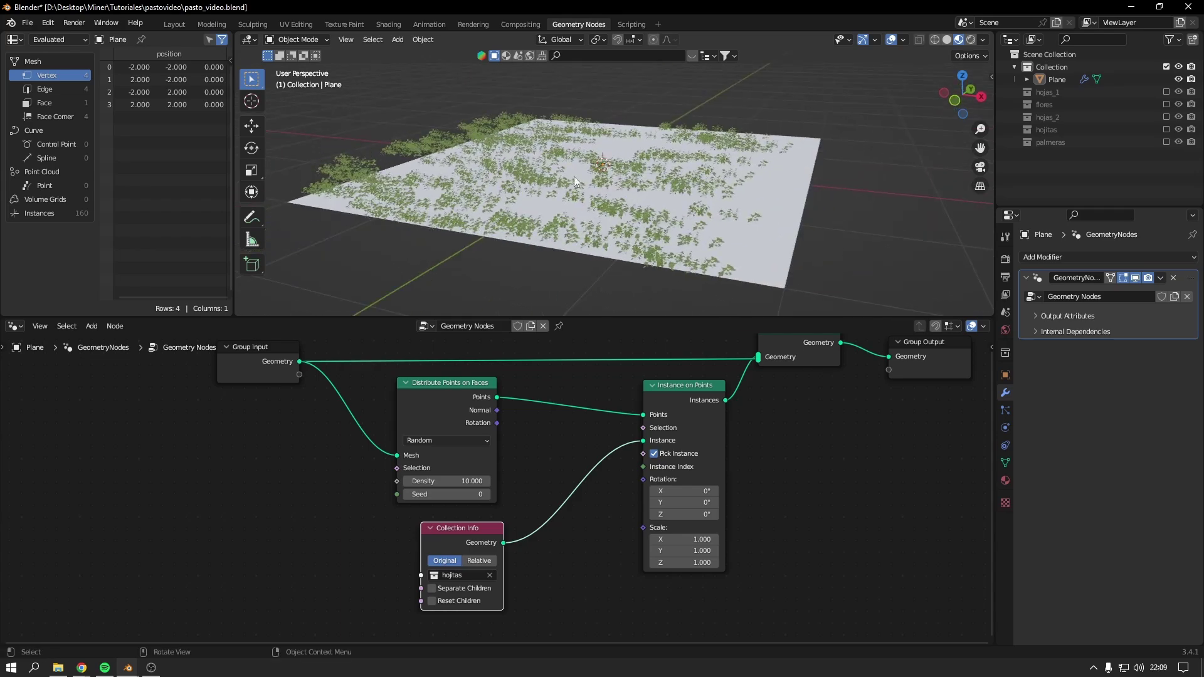
# Turn on Separate Children so each hojitas plant is instanced individually
pyautogui.click(432, 589)
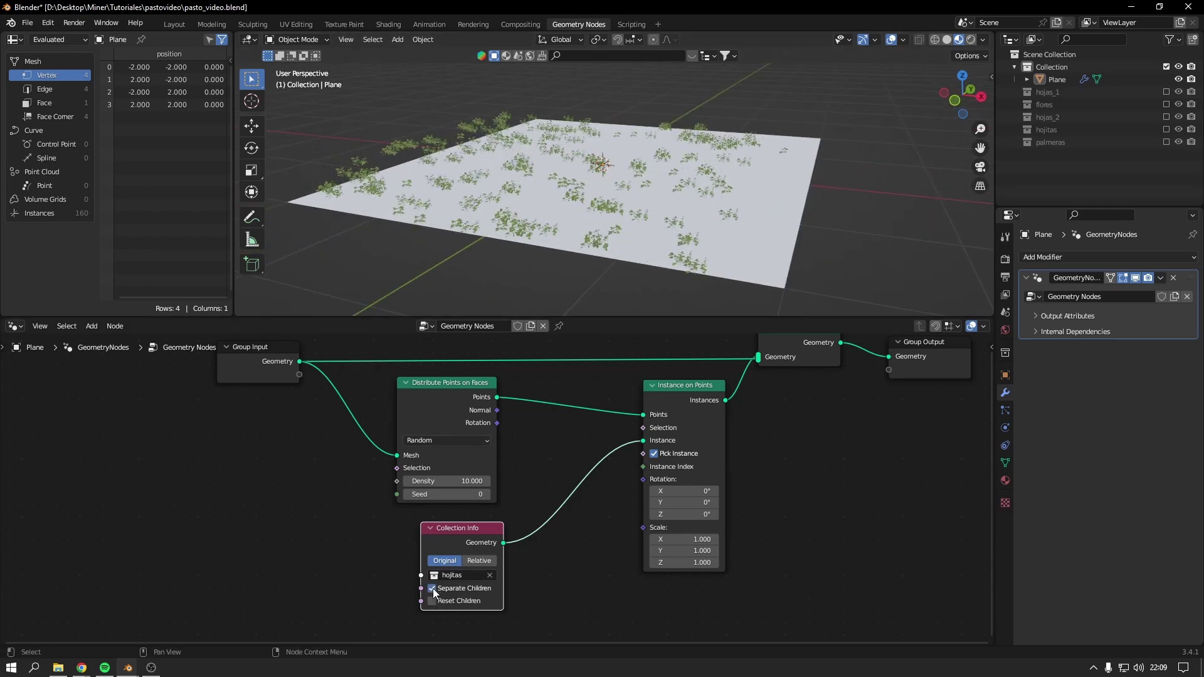
pyautogui.moveTo(847, 188)
pyautogui.mouseDown(button='middle')
pyautogui.moveTo(894, 221)
pyautogui.moveTo(745, 244)
pyautogui.moveTo(829, 183)
pyautogui.moveTo(841, 204)
pyautogui.moveTo(862, 197)
pyautogui.moveTo(867, 178)
pyautogui.moveTo(880, 192)
pyautogui.mouseUp(button='middle')
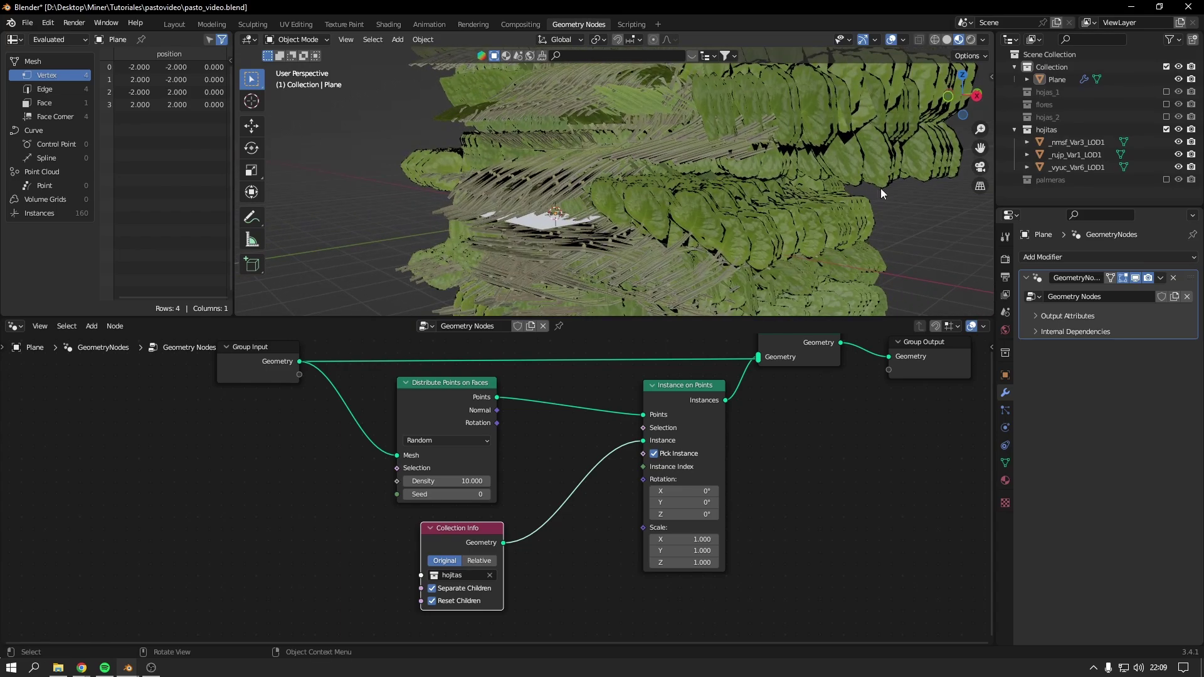
pyautogui.click(1015, 129)
# Hide the Plane in the Outliner and include the hojitas collection again
pyautogui.click(1167, 129)
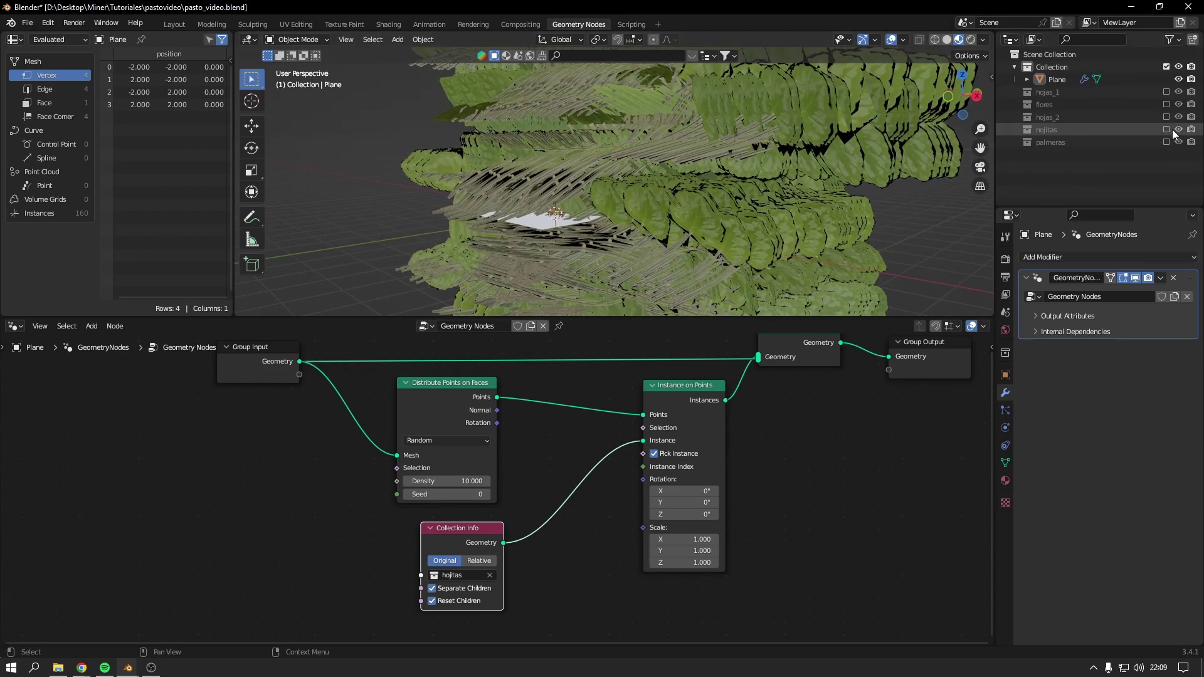
pyautogui.click(1180, 79)
pyautogui.moveTo(834, 188)
pyautogui.mouseDown(button='middle')
pyautogui.moveTo(789, 222)
pyautogui.moveTo(816, 207)
pyautogui.mouseUp(button='middle')
pyautogui.click(1167, 129)
# Apply rotation and scale to all three hojitas plant objects
pyautogui.scroll(-3, 741, 191)
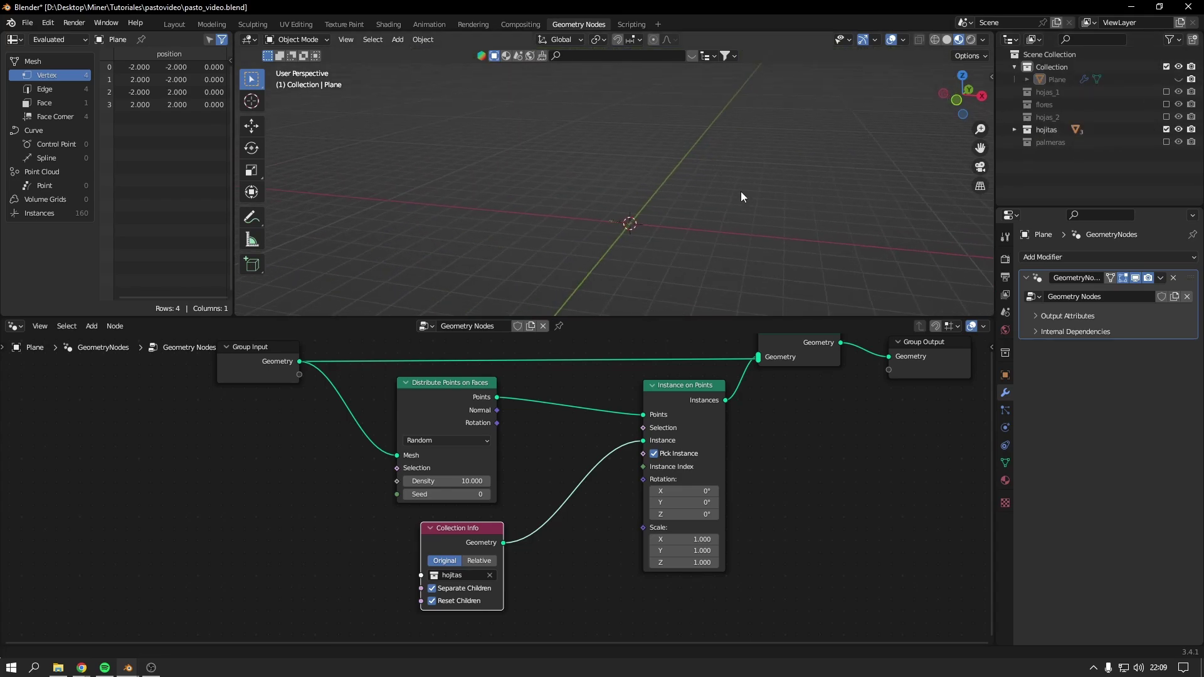
pyautogui.scroll(3, 719, 182)
pyautogui.click(695, 198)
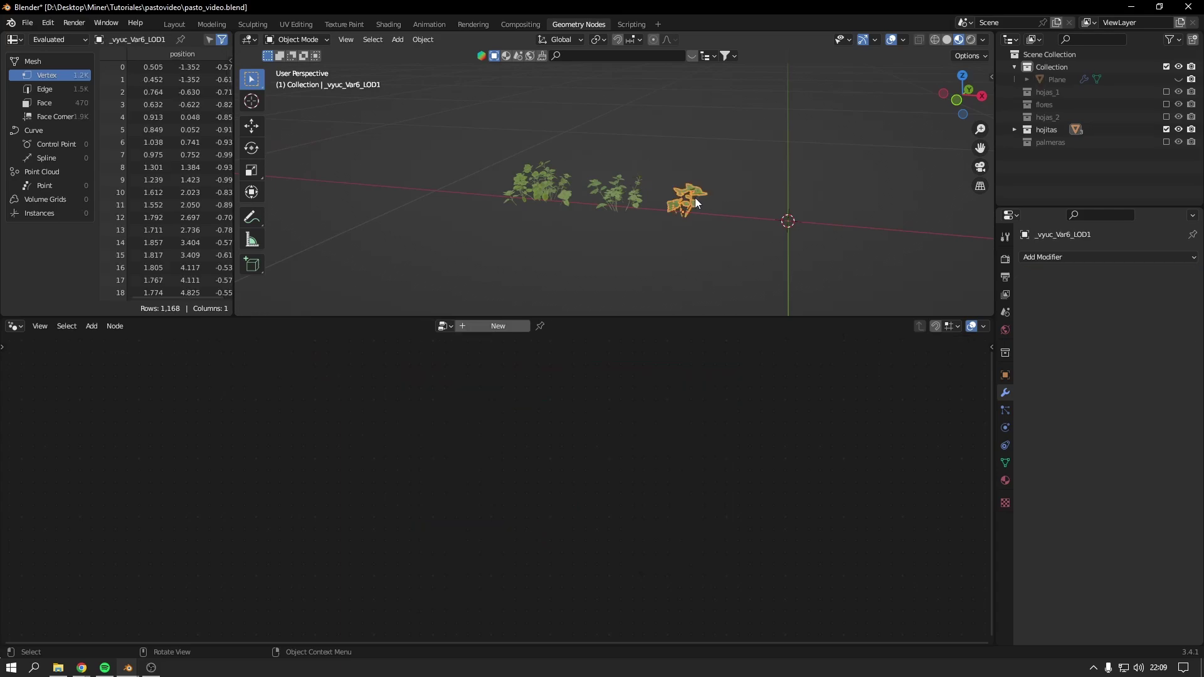
pyautogui.moveTo(753, 149)
pyautogui.mouseDown()
pyautogui.moveTo(477, 217)
pyautogui.moveTo(528, 186)
pyautogui.mouseUp()
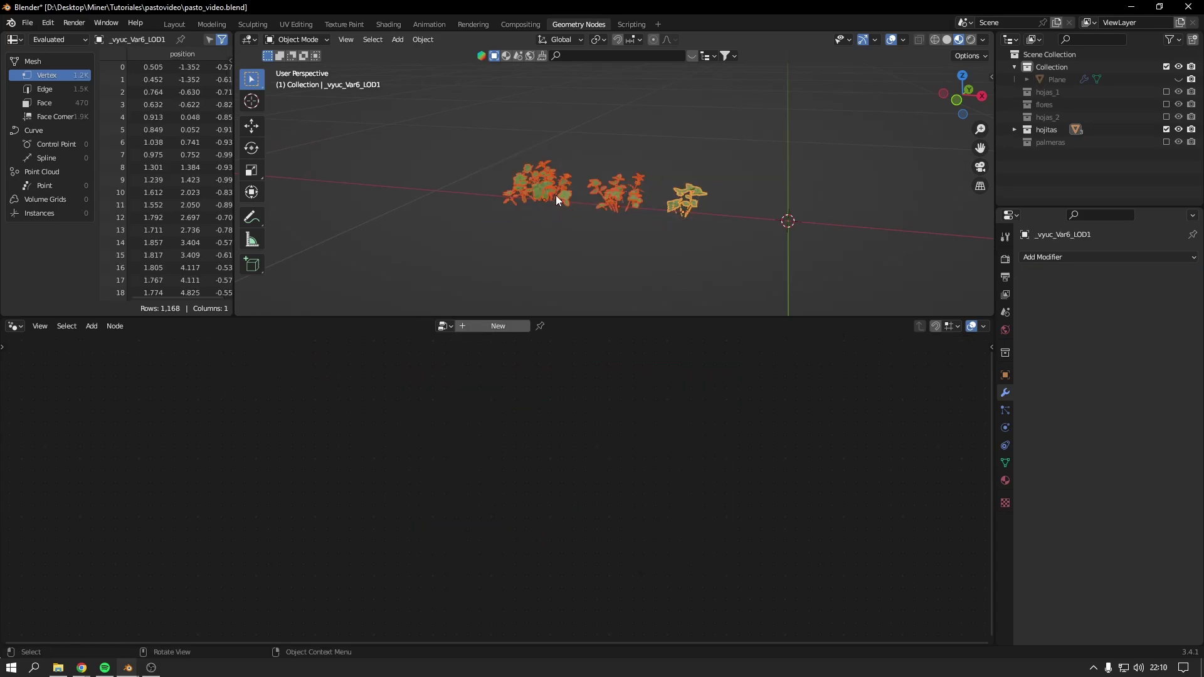
pyautogui.moveTo(665, 194); pyautogui.dragTo(676, 197, button='middle')
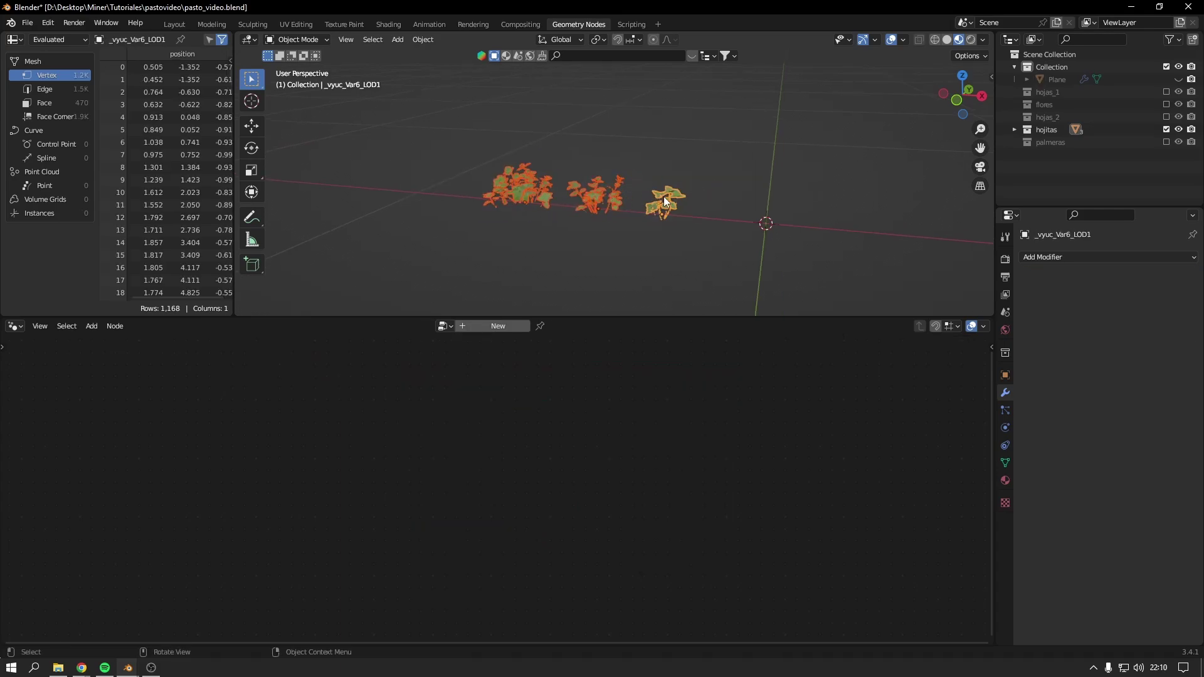
pyautogui.moveTo(721, 141); pyautogui.dragTo(420, 232)
pyautogui.hotkey('ctrl', 'a')
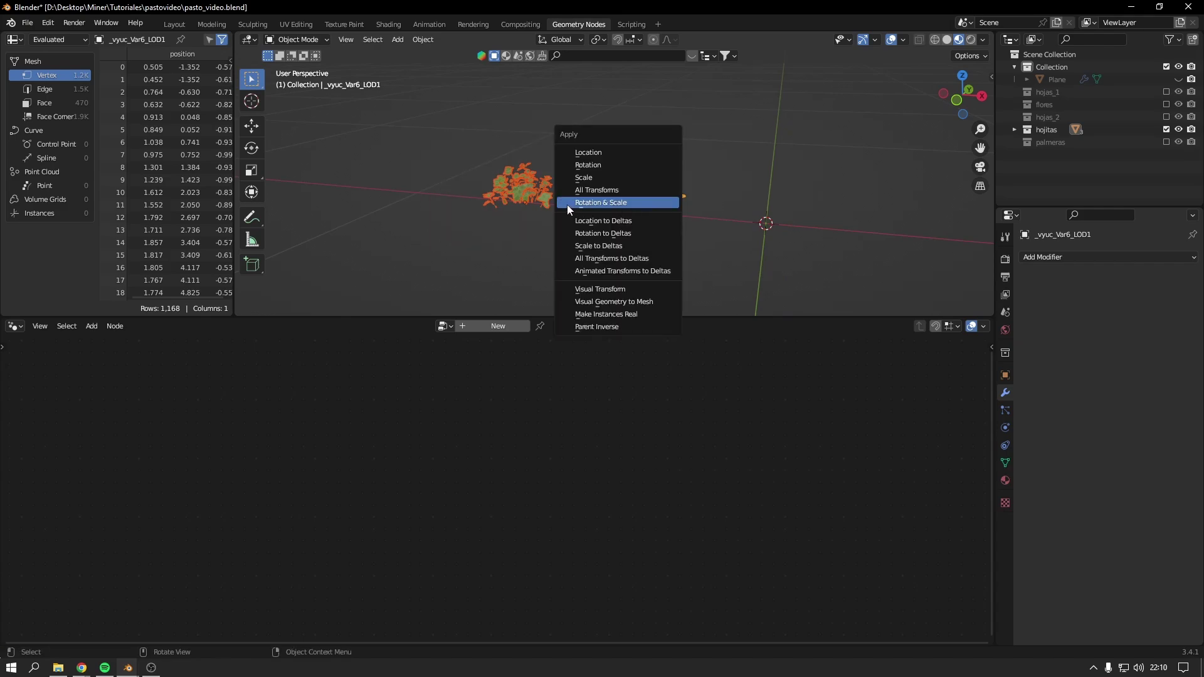
pyautogui.click(621, 205)
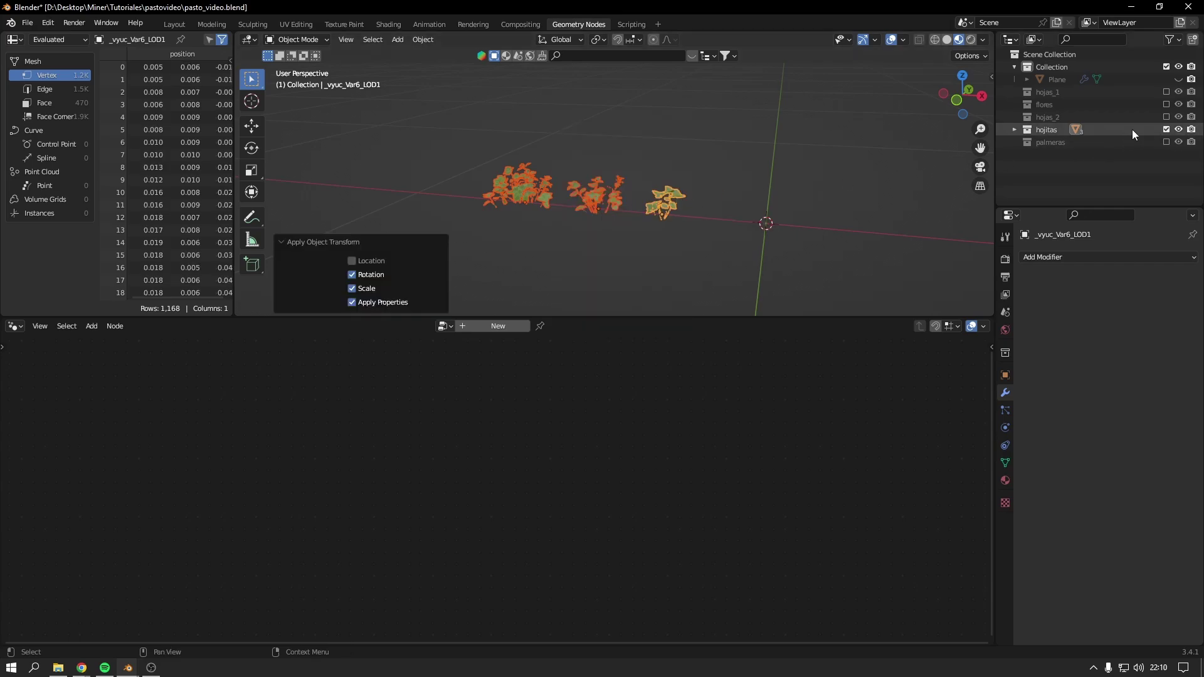
# Exclude the hojitas collection, unhide the Plane and make it active
pyautogui.click(1166, 129)
pyautogui.click(1179, 79)
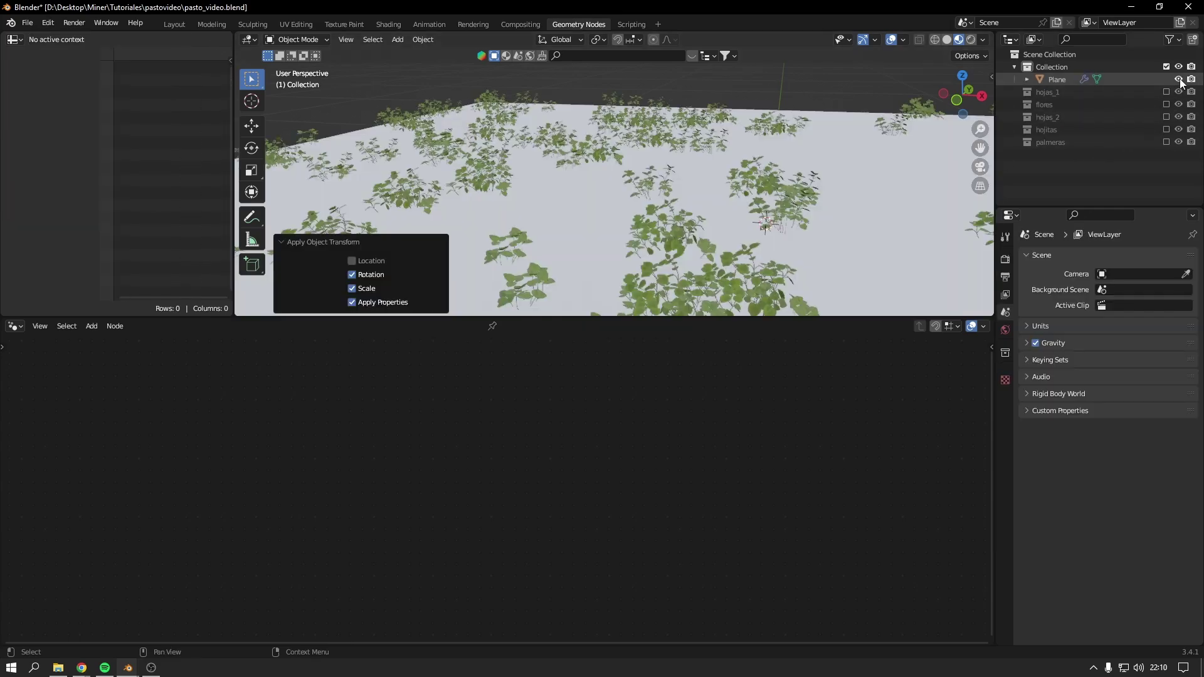
pyautogui.scroll(-5, 693, 152)
pyautogui.moveTo(725, 108)
pyautogui.mouseDown(button='middle')
pyautogui.moveTo(701, 133)
pyautogui.moveTo(717, 141)
pyautogui.mouseUp(button='middle')
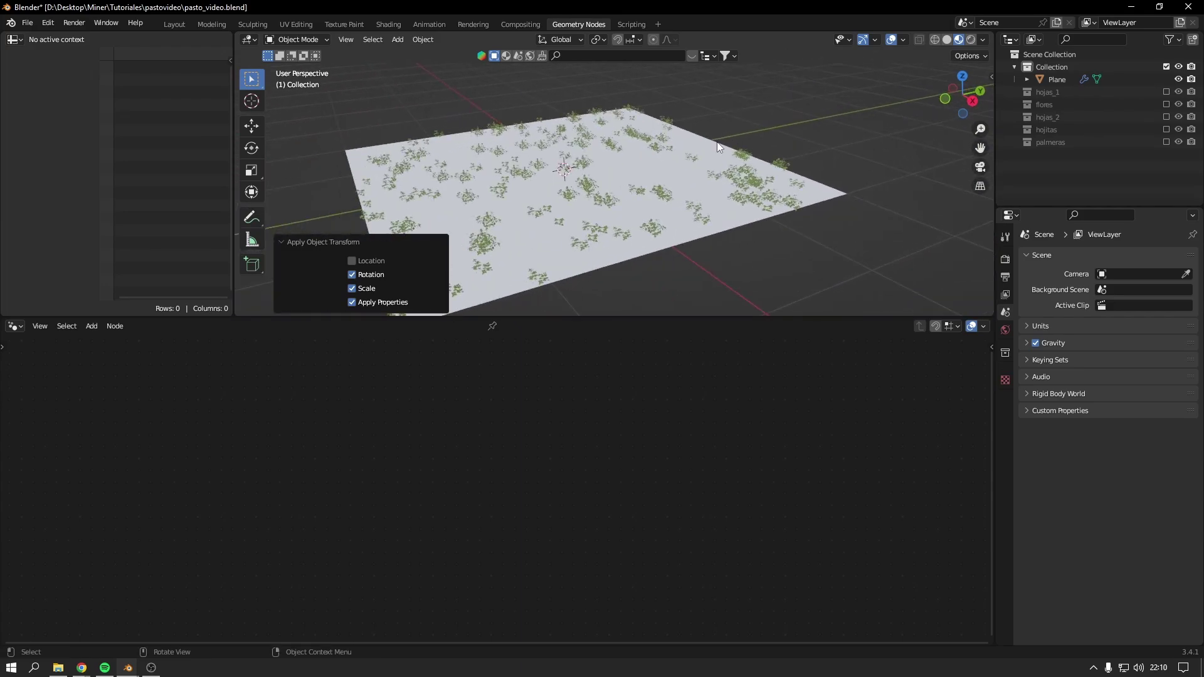
pyautogui.scroll(2, 717, 142)
pyautogui.click(635, 254)
pyautogui.moveTo(635, 253); pyautogui.dragTo(679, 249, button='middle')
pyautogui.scroll(2, 653, 243)
# Drive instance Scale with a Random Value node ranging from 0.61 to 0.86
pyautogui.scroll(2, 653, 243)
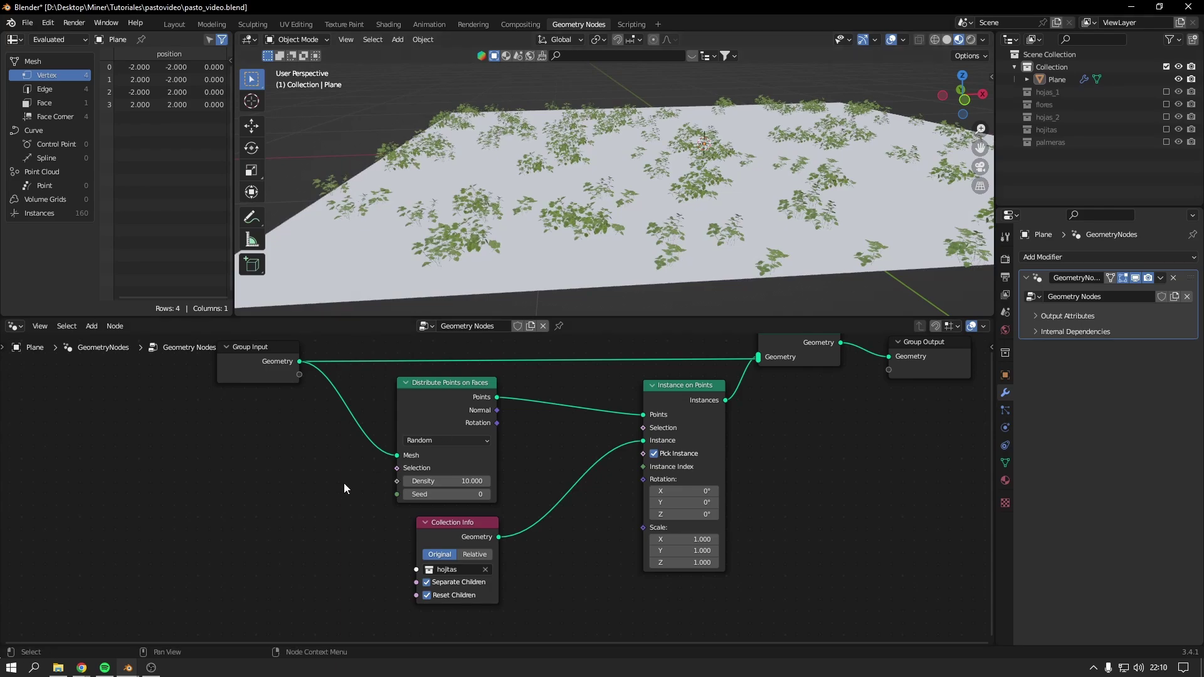
pyautogui.hotkey('shift', 'a')
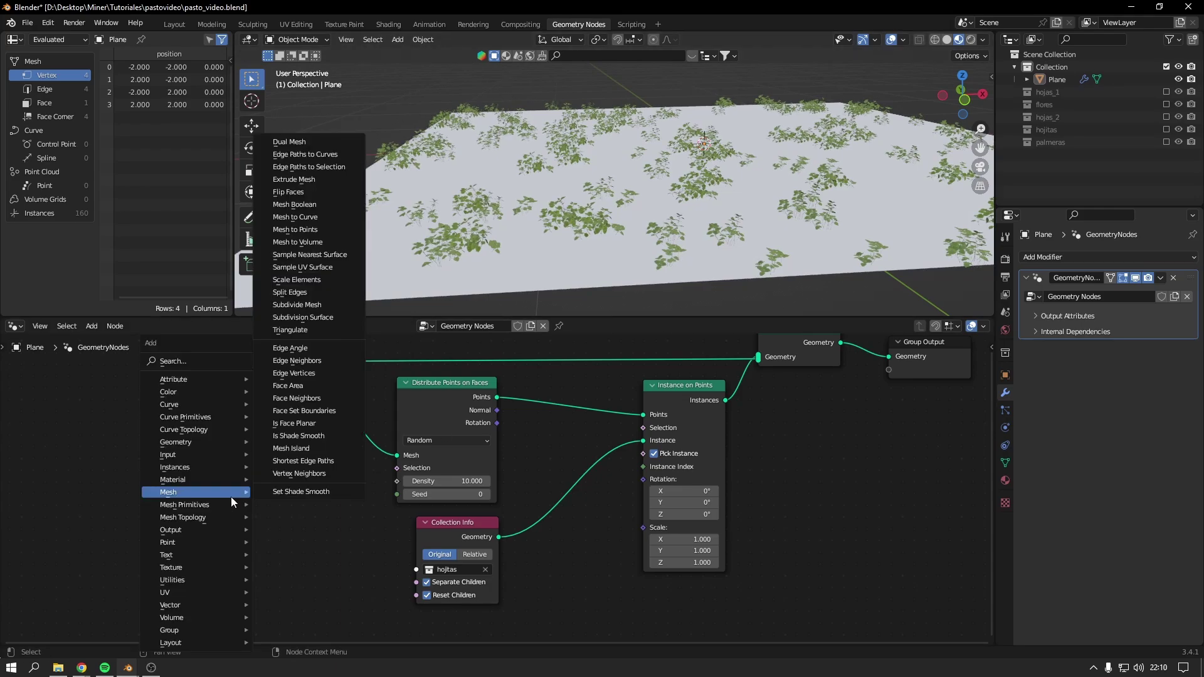
pyautogui.write('random')
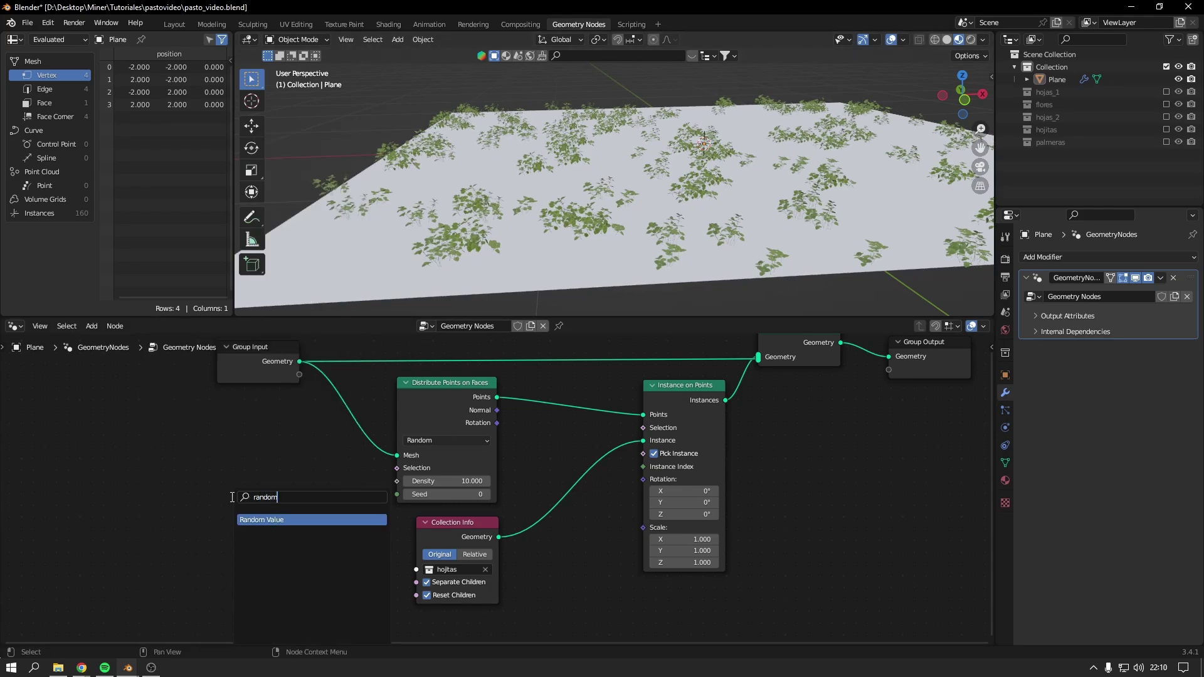
pyautogui.press('Return')
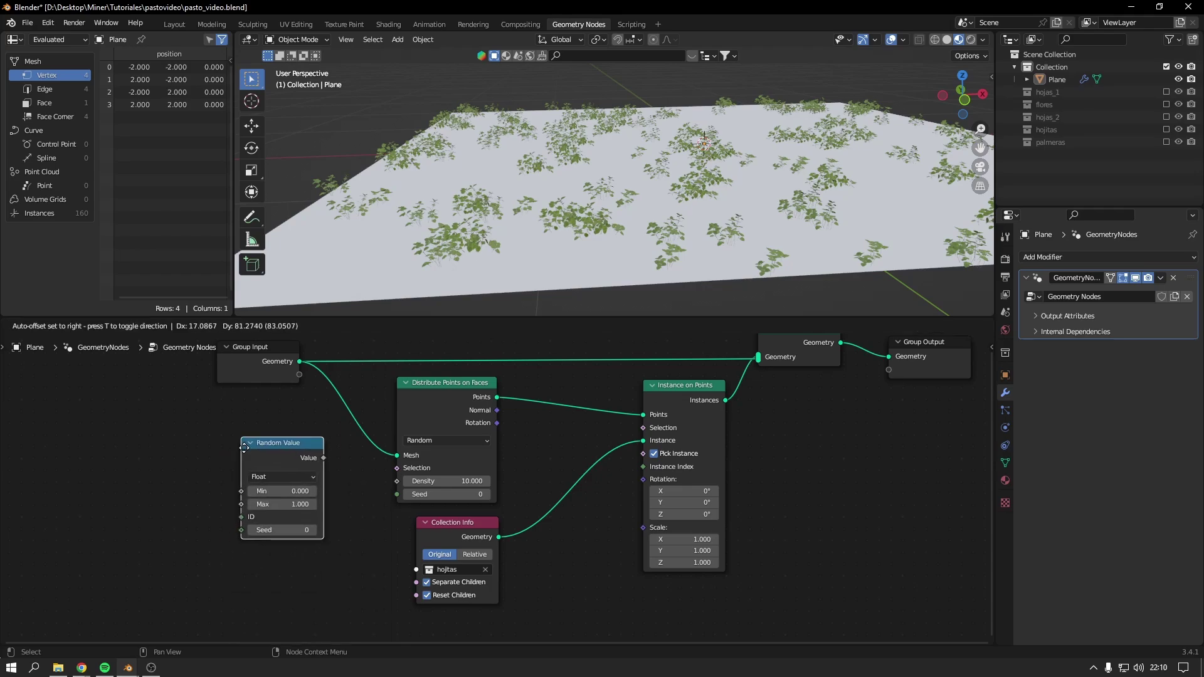
pyautogui.click(306, 448)
pyautogui.moveTo(326, 444); pyautogui.dragTo(642, 527)
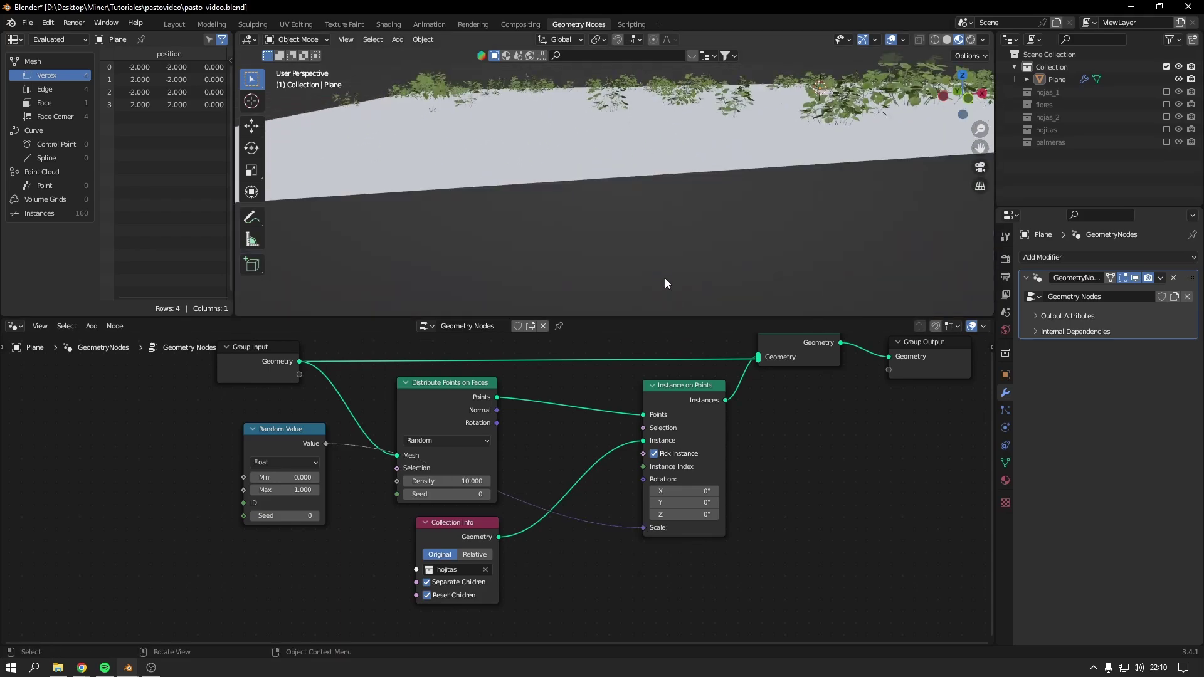
pyautogui.moveTo(665, 278); pyautogui.dragTo(576, 220, button='middle')
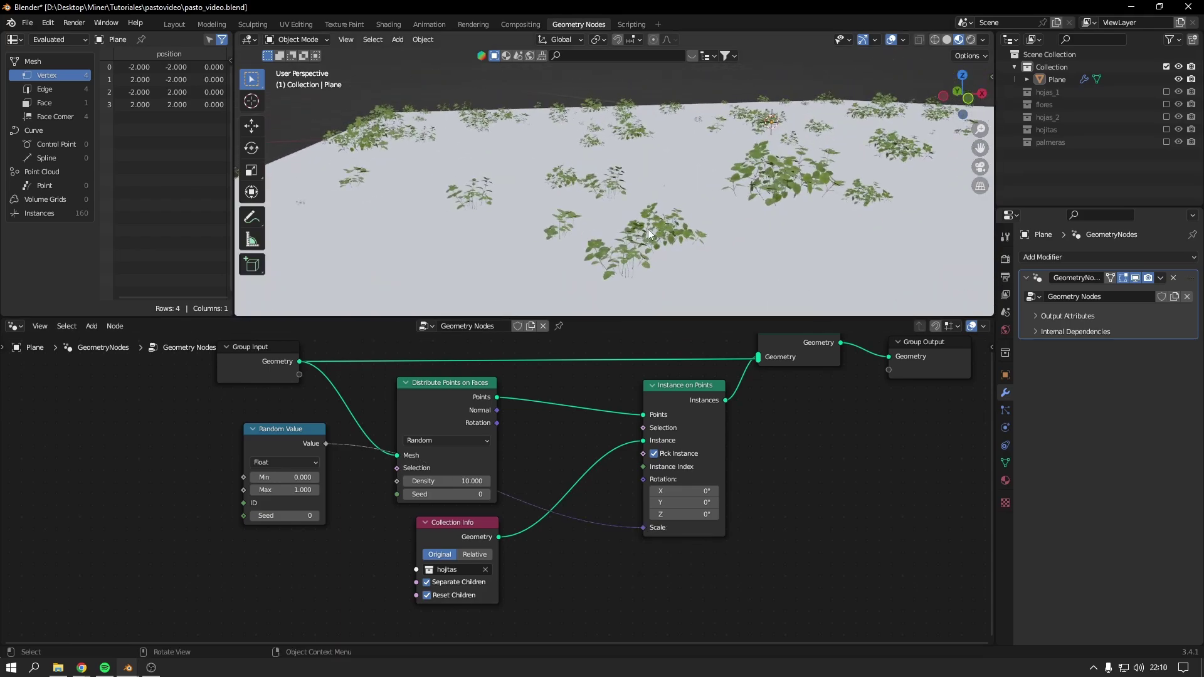
pyautogui.scroll(2, 339, 434)
pyautogui.moveTo(272, 475); pyautogui.dragTo(339, 483, button='middle')
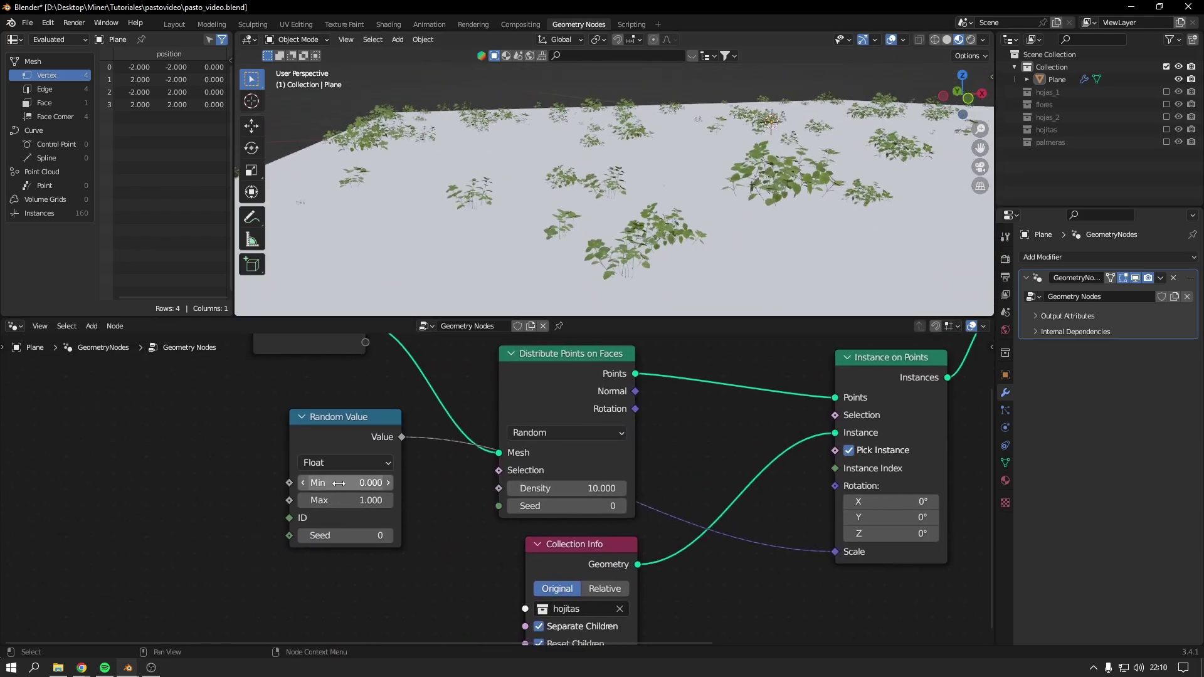
pyautogui.moveTo(352, 484)
pyautogui.mouseDown()
pyautogui.moveTo(389, 484)
pyautogui.moveTo(373, 500)
pyautogui.moveTo(311, 499)
pyautogui.moveTo(376, 483)
pyautogui.moveTo(357, 483)
pyautogui.moveTo(373, 500)
pyautogui.mouseUp()
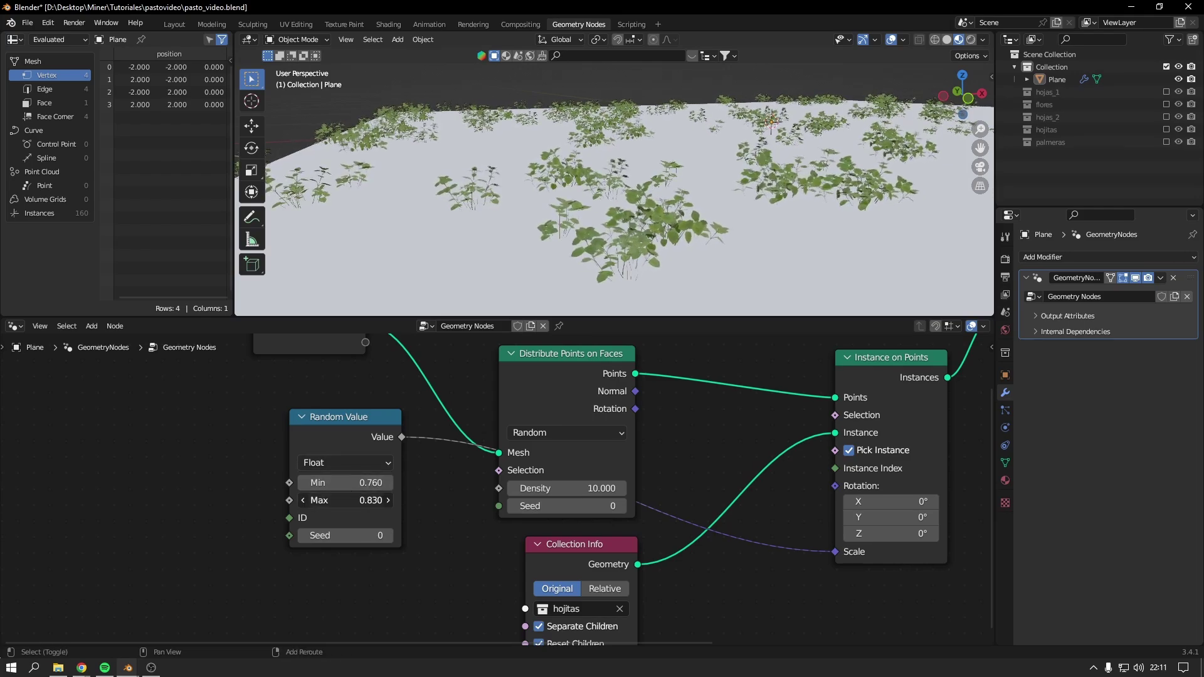
# Set the point distribution density to 108.2
pyautogui.click(582, 372)
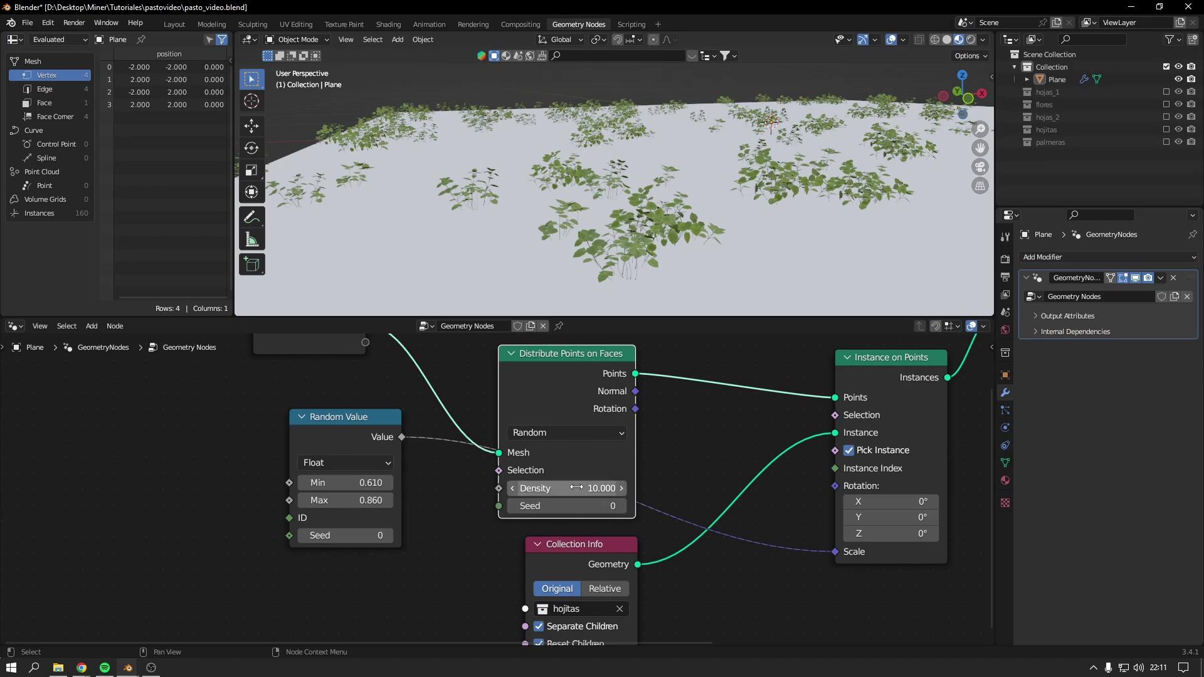
pyautogui.moveTo(562, 490); pyautogui.dragTo(627, 490)
pyautogui.moveTo(612, 211); pyautogui.dragTo(691, 205, button='middle')
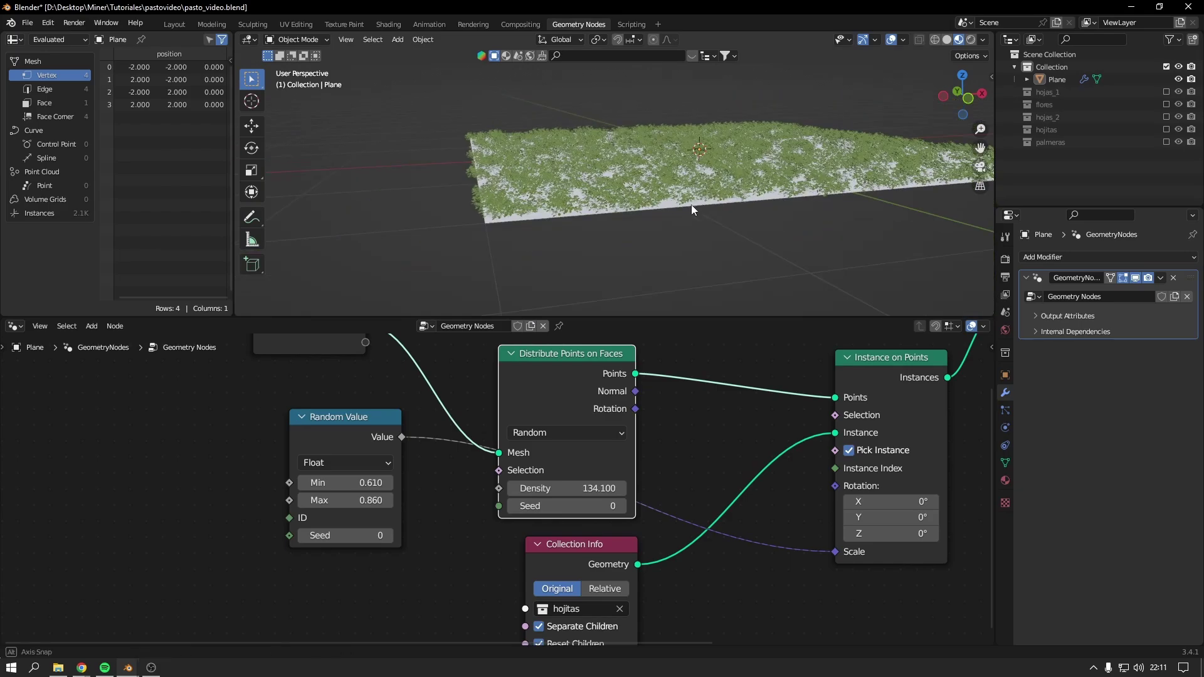
pyautogui.moveTo(627, 490); pyautogui.dragTo(602, 490)
pyautogui.scroll(-2, 439, 439)
pyautogui.scroll(5, 645, 243)
pyautogui.moveTo(645, 244)
pyautogui.mouseDown(button='middle')
pyautogui.moveTo(600, 242)
pyautogui.moveTo(598, 258)
pyautogui.mouseUp(button='middle')
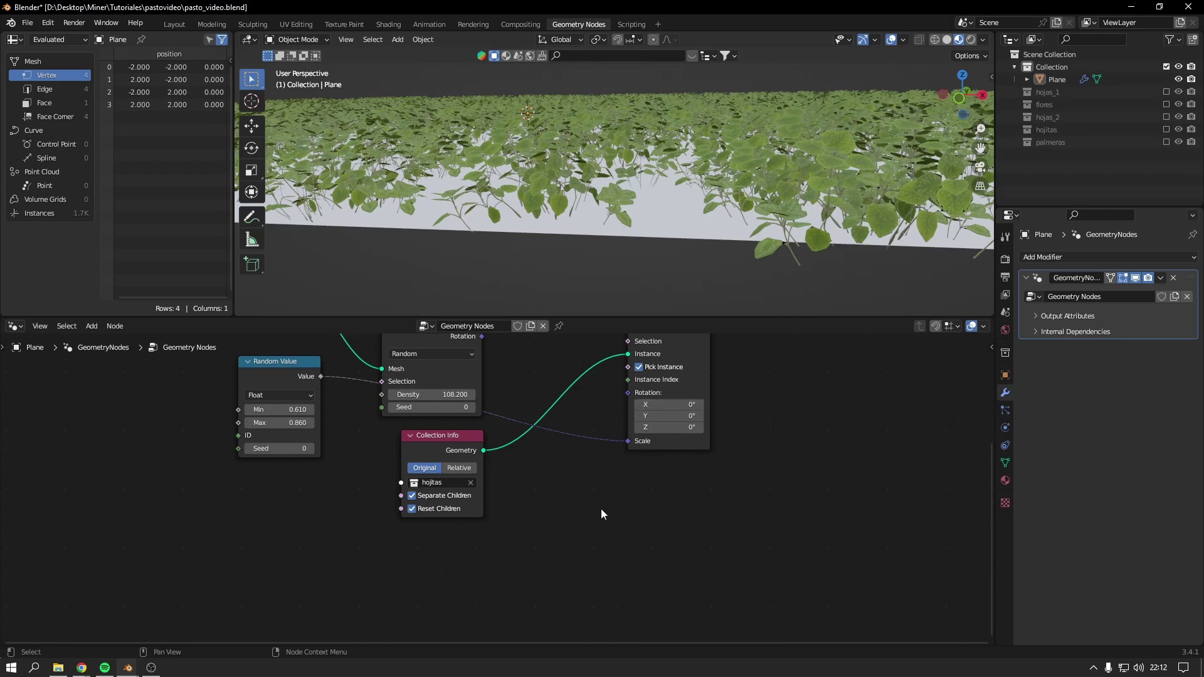
# Add a Noise Texture node to the node tree
pyautogui.hotkey('shift', 'a')
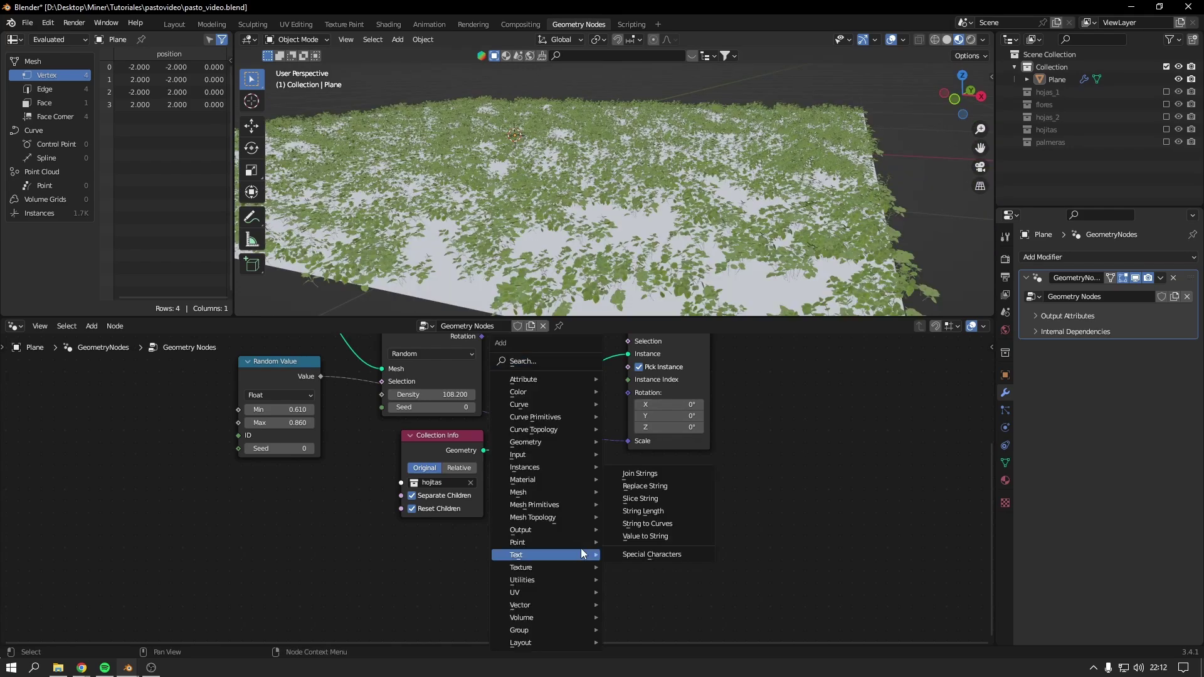
pyautogui.write('s')
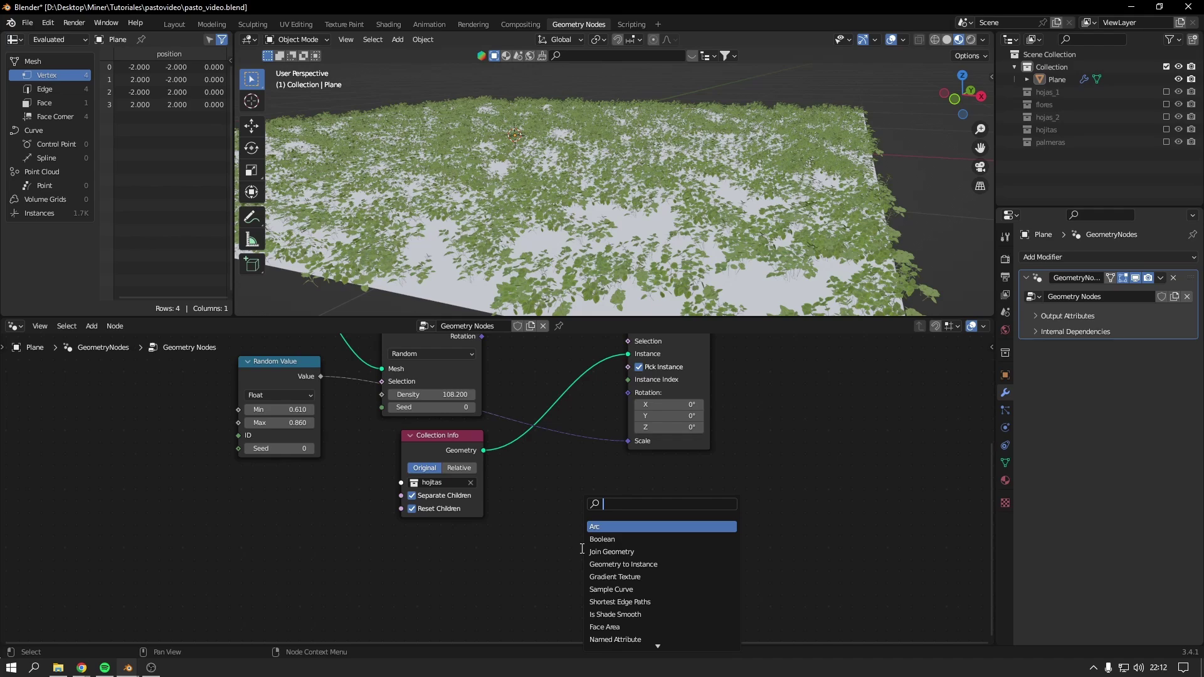
pyautogui.write('nois')
pyautogui.write('}')
pyautogui.press('Return')
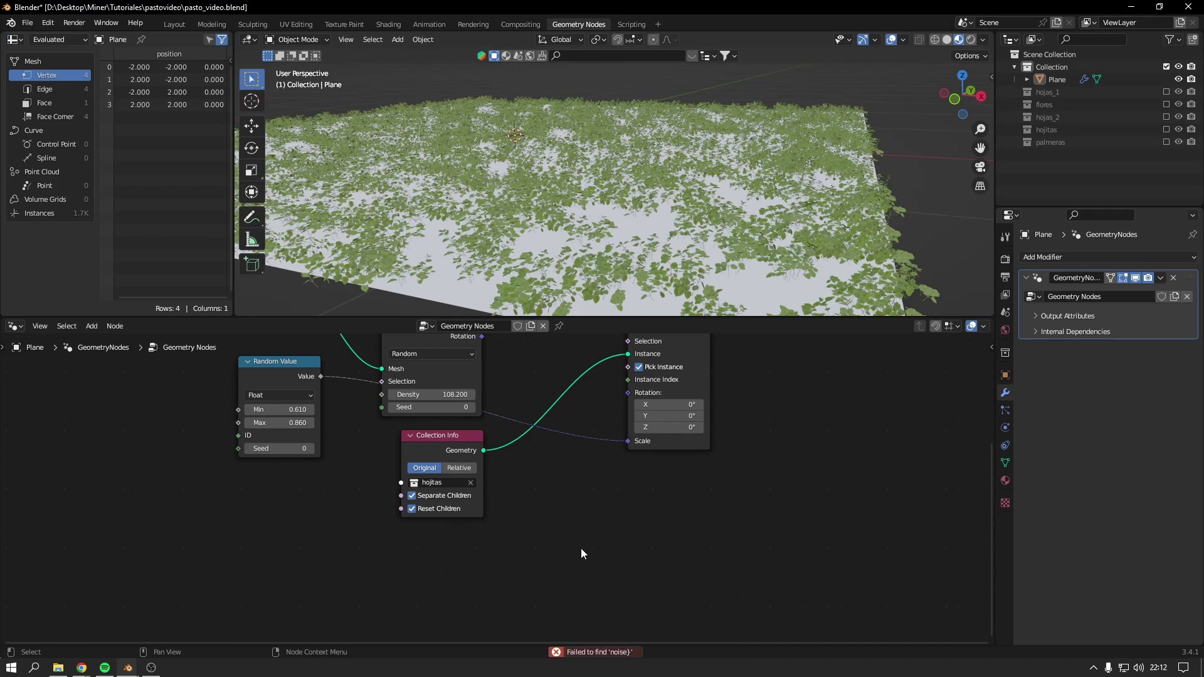
pyautogui.hotkey('shift', 'a')
pyautogui.write('snoise')
pyautogui.press('Return')
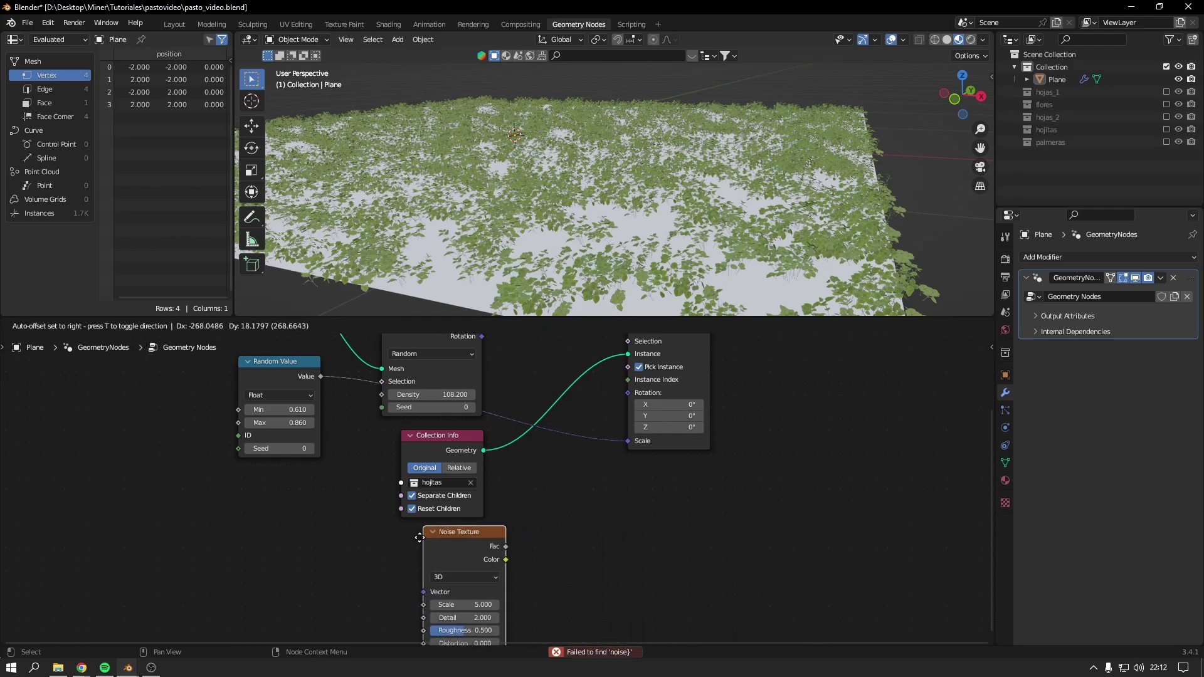
pyautogui.click(430, 538)
pyautogui.moveTo(431, 538); pyautogui.dragTo(462, 472, button='middle')
# Add a vector Add node left of Noise Texture and a duplicate to its right
pyautogui.hotkey('shift', 'a')
pyautogui.write('vec')
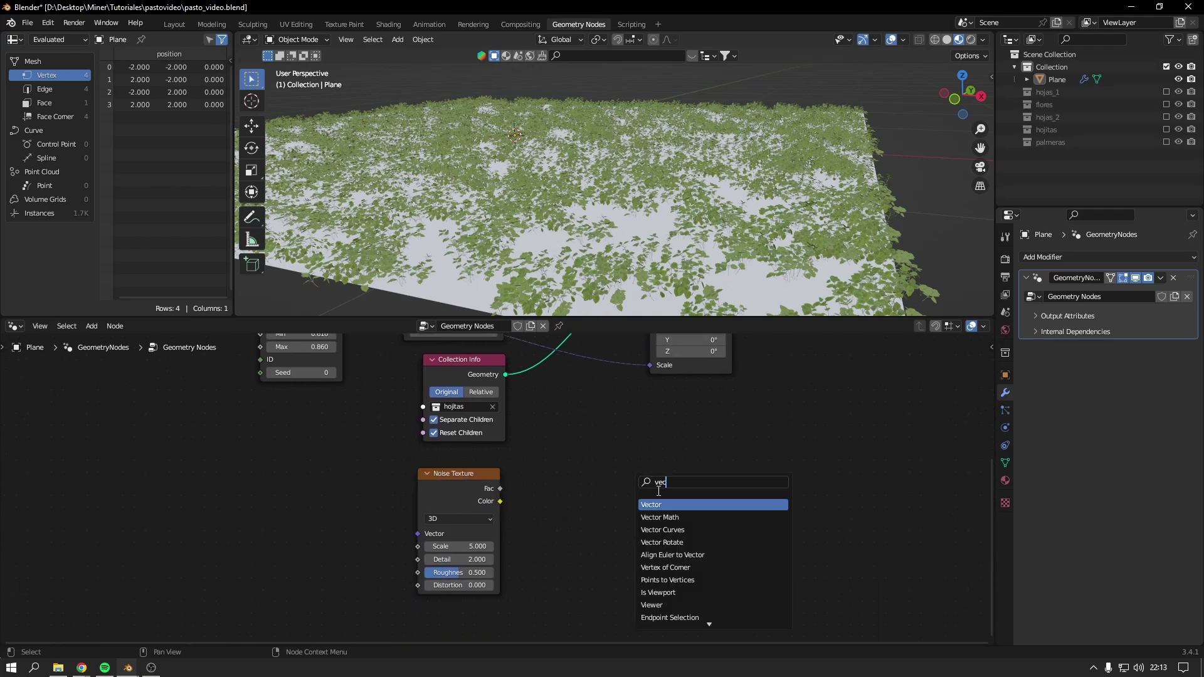
pyautogui.press('Down')
pyautogui.press('Return')
pyautogui.click(614, 480)
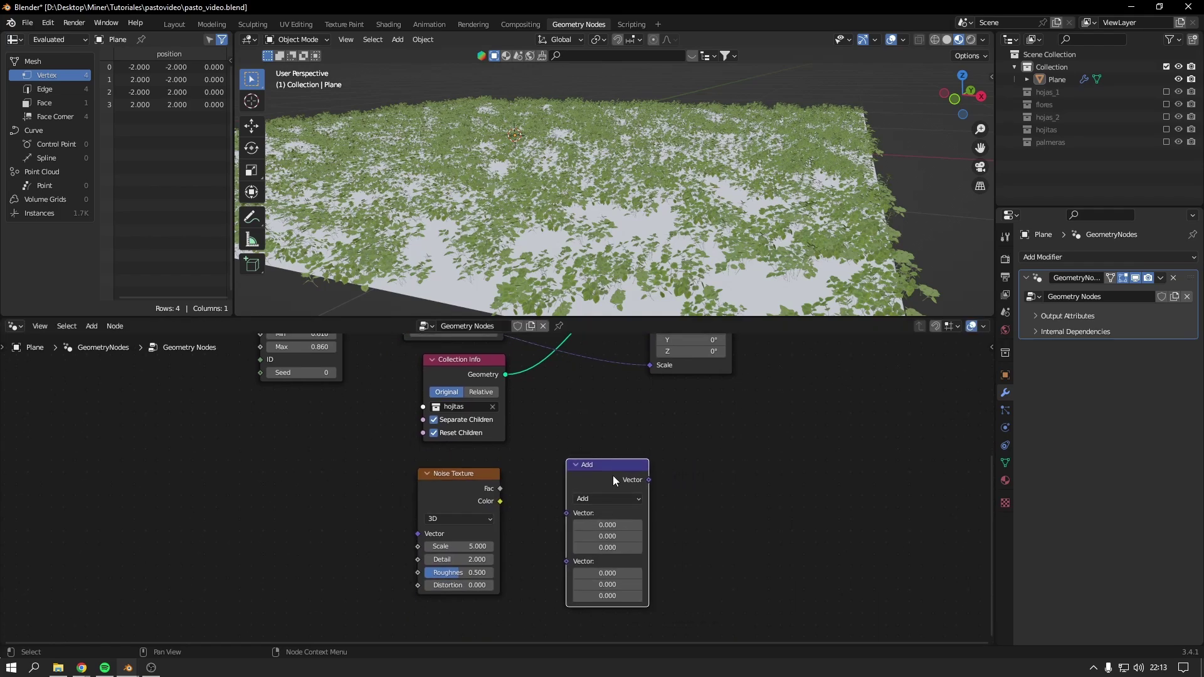
pyautogui.moveTo(612, 476); pyautogui.dragTo(353, 480)
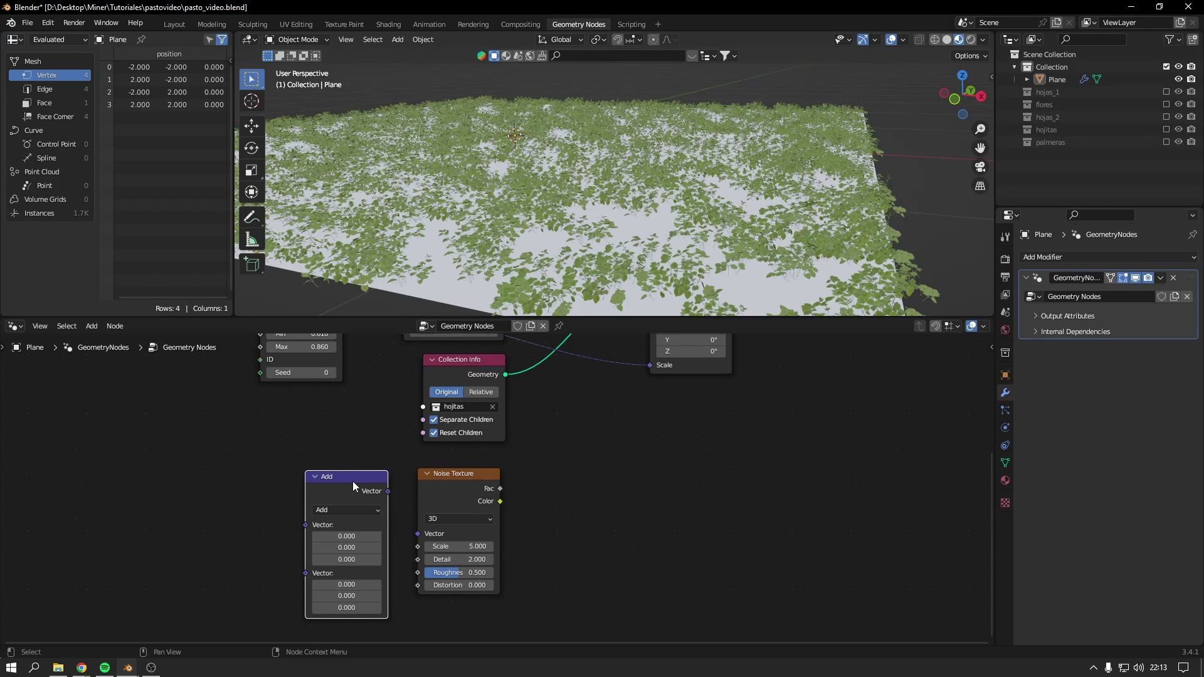
pyautogui.hotkey('shift', 'd')
pyautogui.click(570, 479)
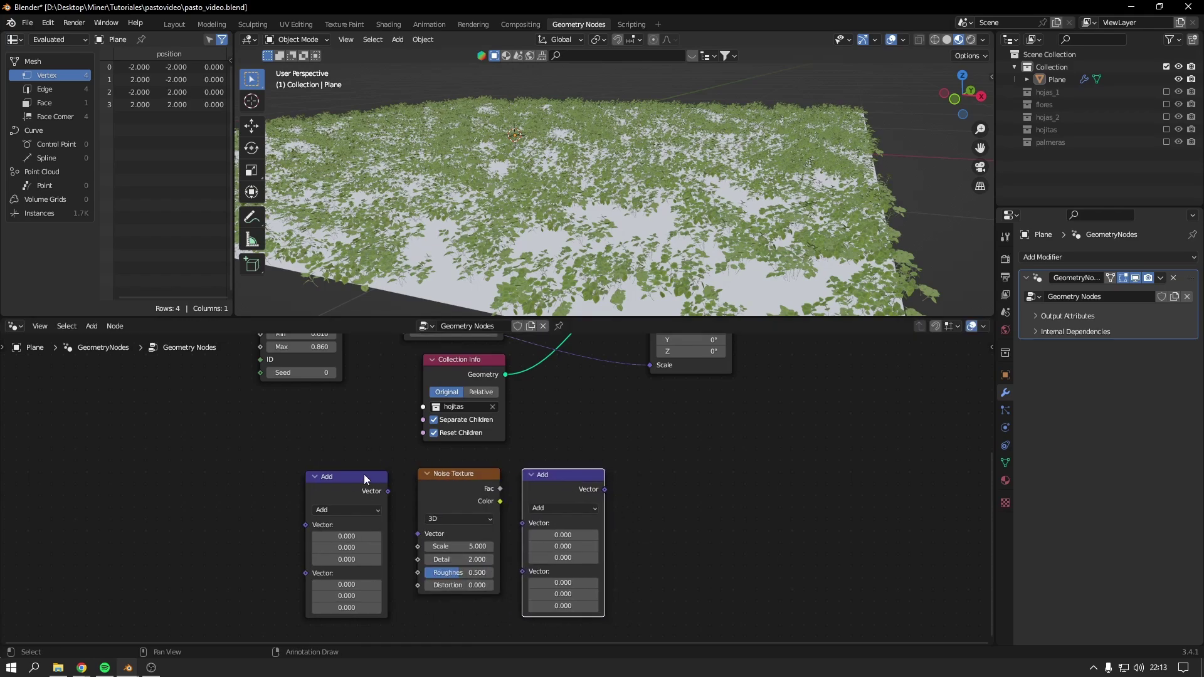
pyautogui.hotkey('shift', 'd')
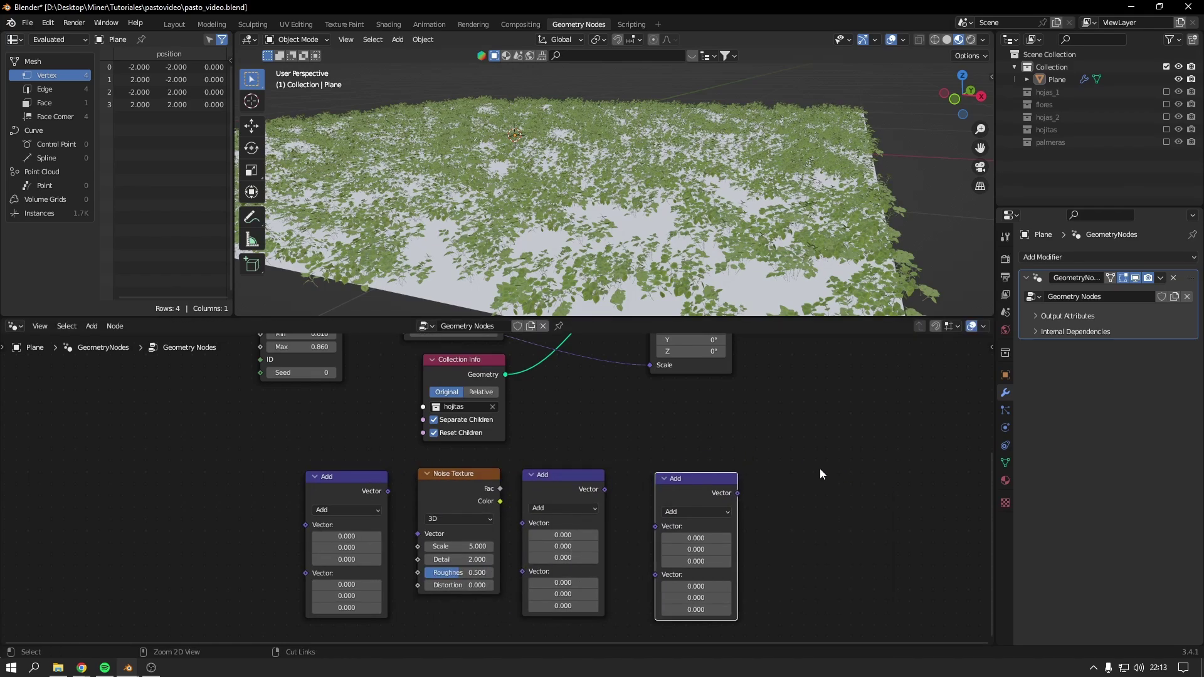
pyautogui.press('Escape')
pyautogui.moveTo(378, 465); pyautogui.dragTo(401, 444, button='middle')
# Add a Position node at the left and a third Add node further right
pyautogui.hotkey('shift', 'a')
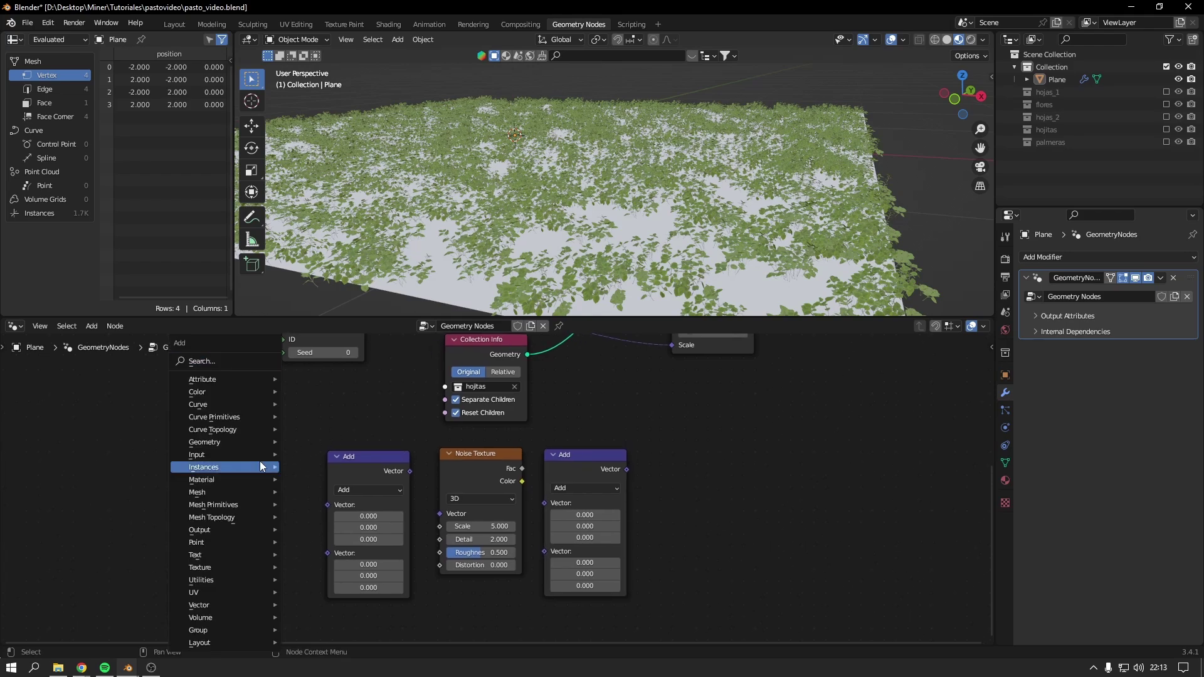
pyautogui.write('posi')
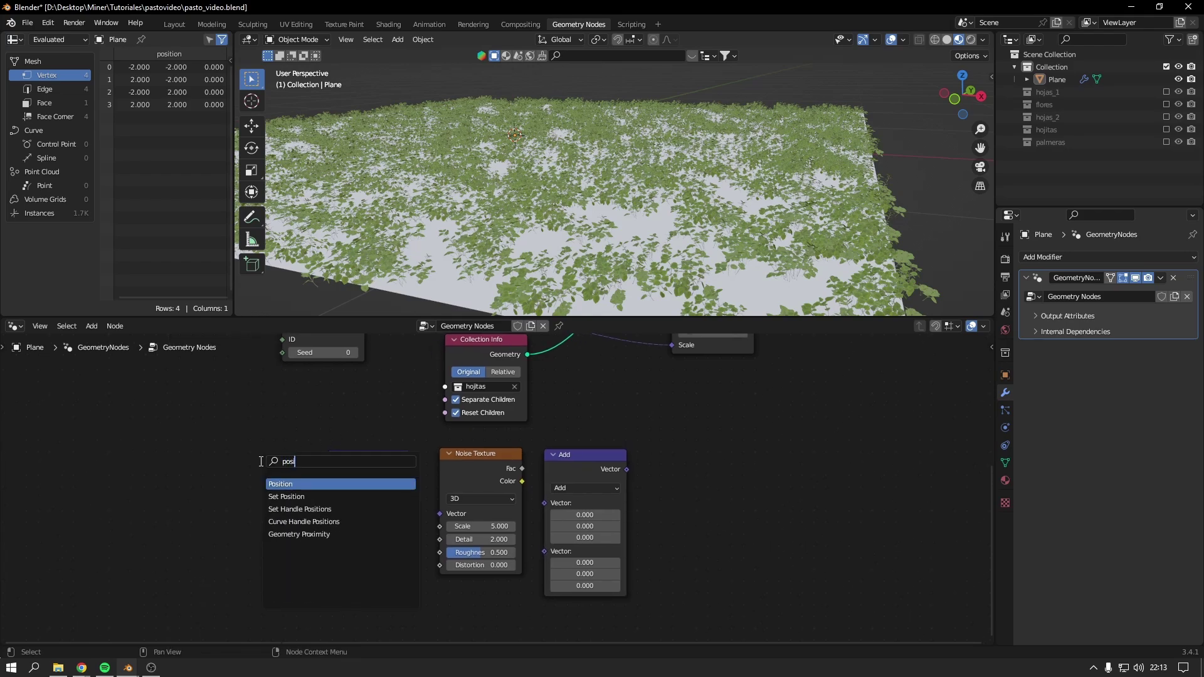
pyautogui.press('Return')
pyautogui.click(179, 488)
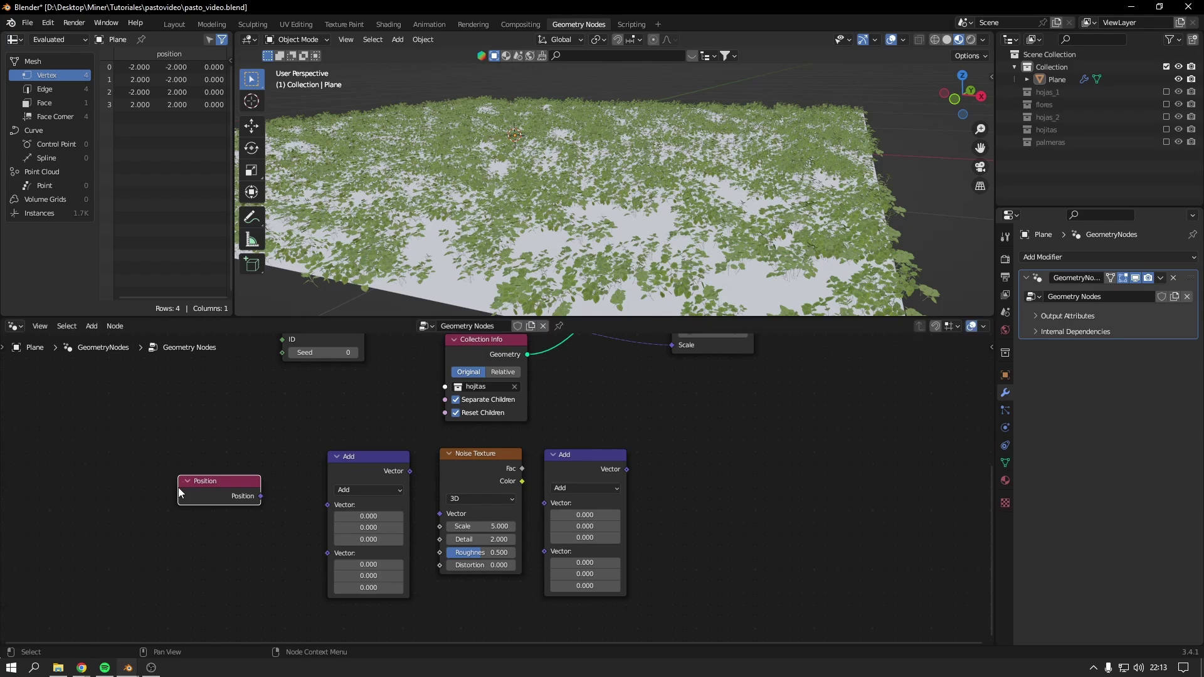
pyautogui.click(583, 455)
pyautogui.hotkey('shift', 'd')
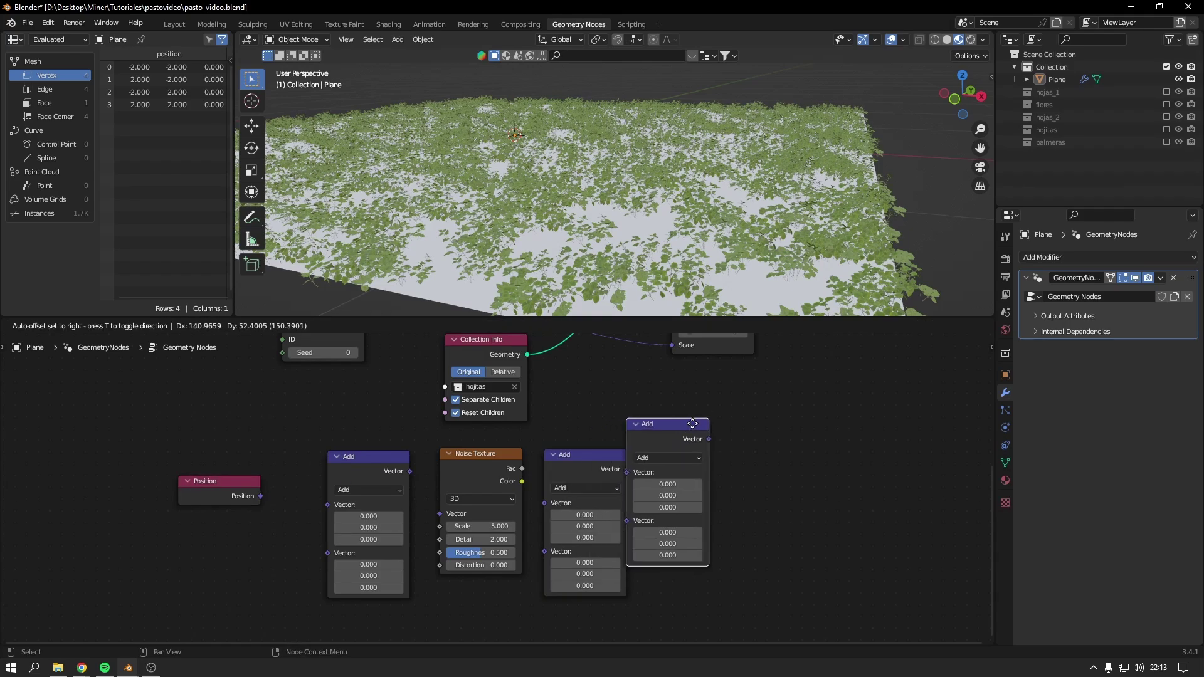
pyautogui.click(709, 417)
pyautogui.moveTo(709, 417); pyautogui.dragTo(674, 432, button='middle')
# Reposition the new nodes and link Position into the first Add node
pyautogui.scroll(-2, 502, 477)
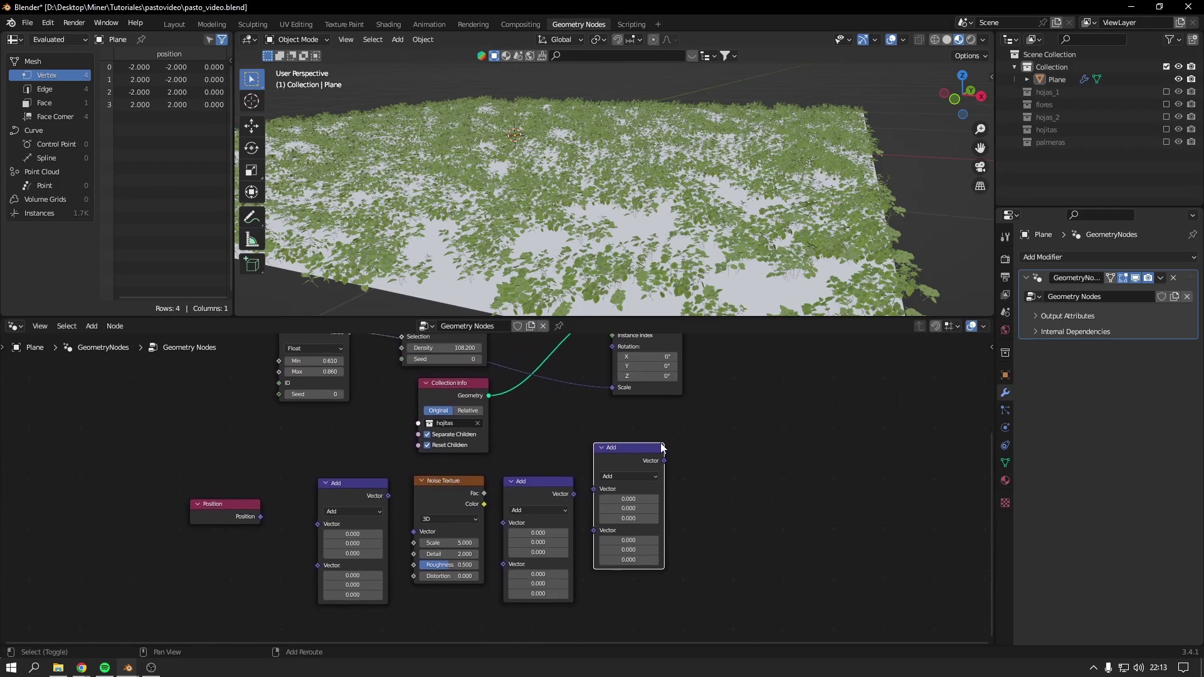
pyautogui.moveTo(177, 476); pyautogui.dragTo(601, 528)
pyautogui.press('g')
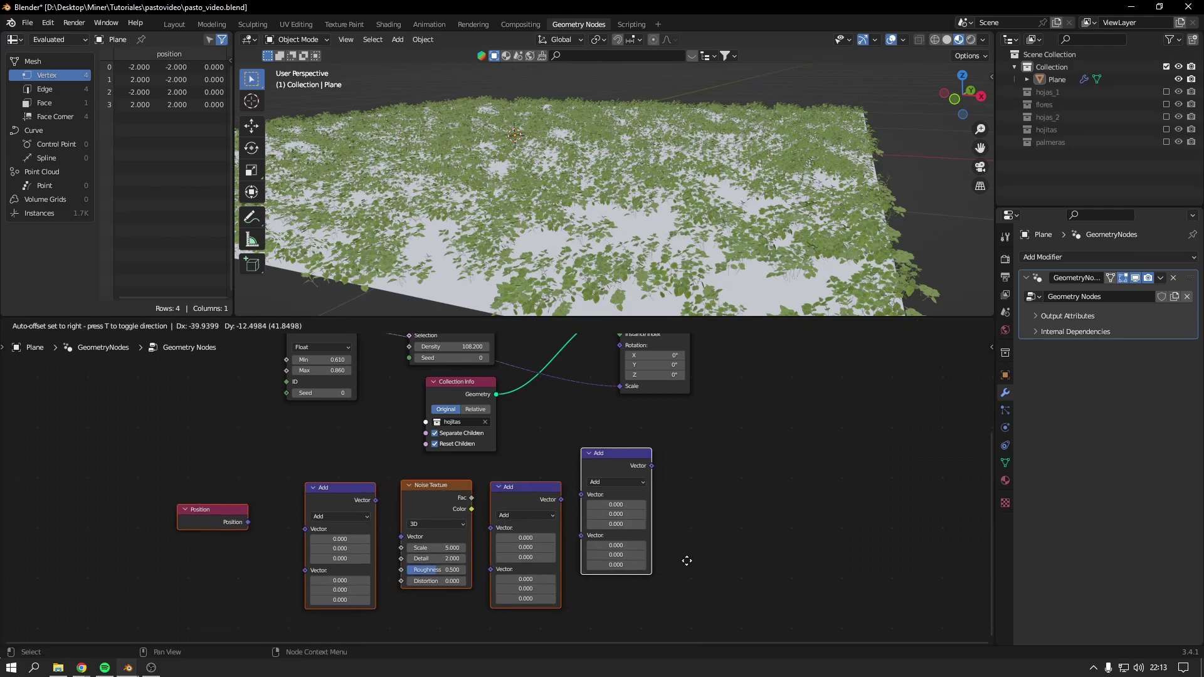
pyautogui.click(658, 563)
pyautogui.moveTo(657, 564)
pyautogui.mouseDown(button='middle')
pyautogui.moveTo(788, 493)
pyautogui.moveTo(298, 481)
pyautogui.mouseUp(button='middle')
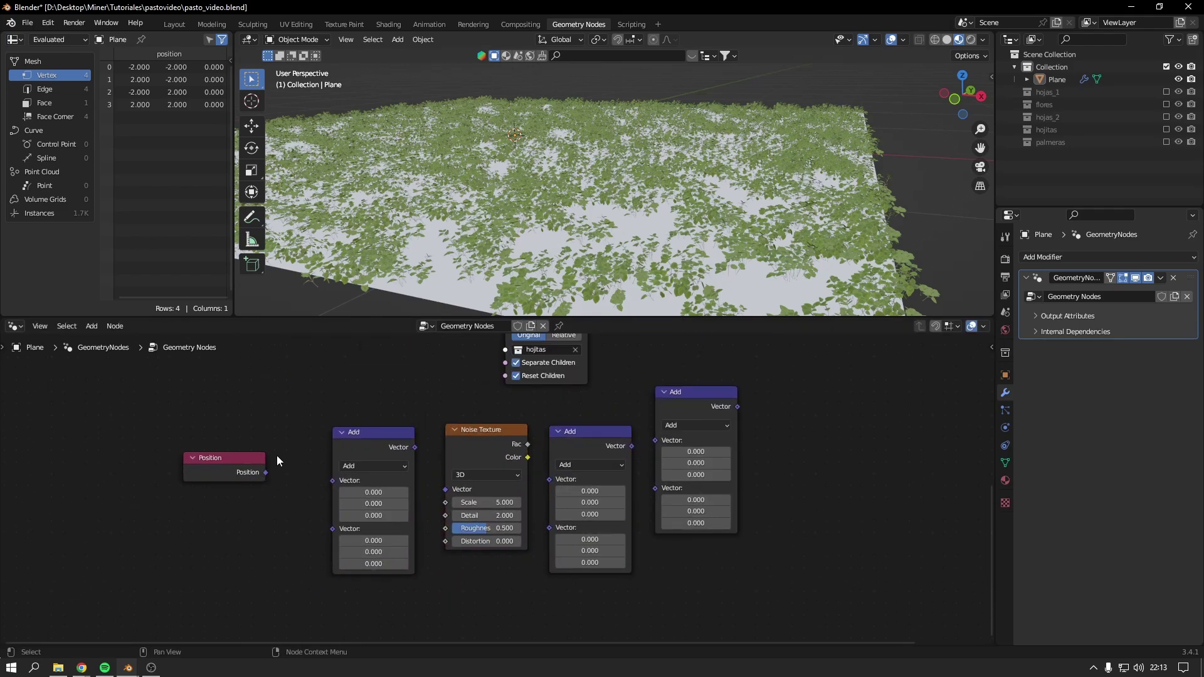
pyautogui.scroll(1, 291, 460)
pyautogui.scroll(1, 291, 460)
pyautogui.scroll(1, 292, 460)
pyautogui.moveTo(228, 479)
pyautogui.mouseDown()
pyautogui.moveTo(262, 461)
pyautogui.moveTo(320, 489)
pyautogui.mouseUp()
# Chain the Add result into Noise Texture Vector, Color into the second Add, then into the third
pyautogui.keyDown('ctrl'); pyautogui.scroll(-2, 342, 474); pyautogui.keyUp('ctrl')
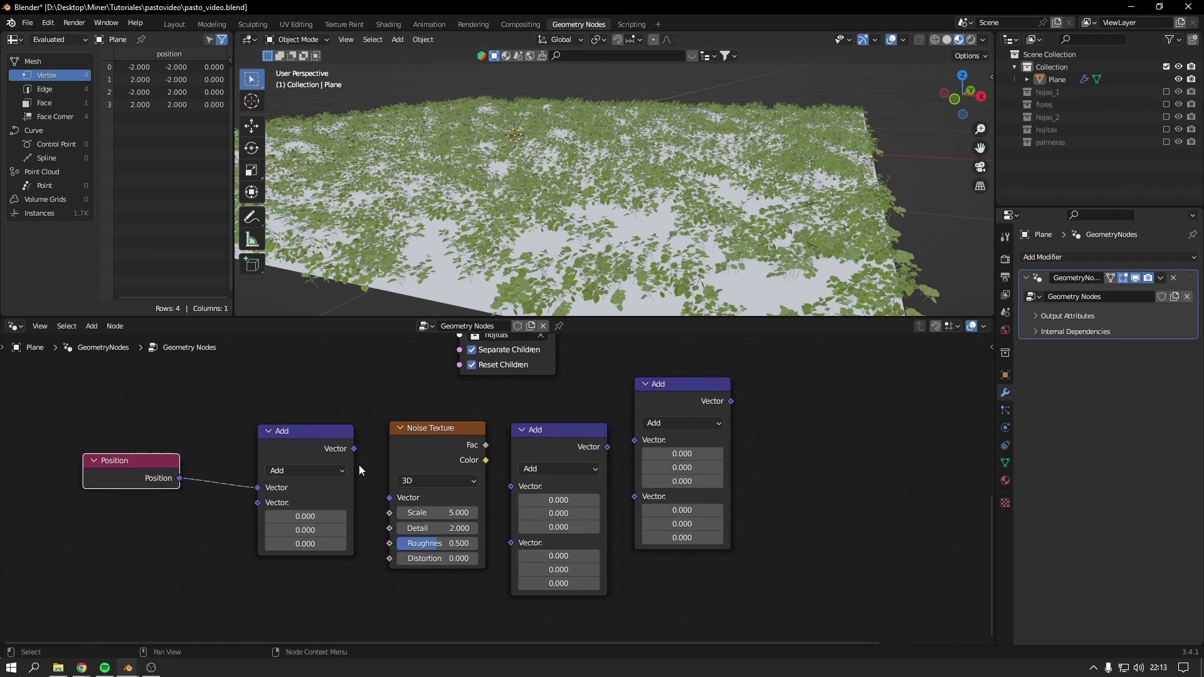
pyautogui.moveTo(354, 448); pyautogui.dragTo(389, 498)
pyautogui.moveTo(402, 495); pyautogui.dragTo(335, 500, button='middle')
pyautogui.moveTo(403, 464); pyautogui.dragTo(428, 489)
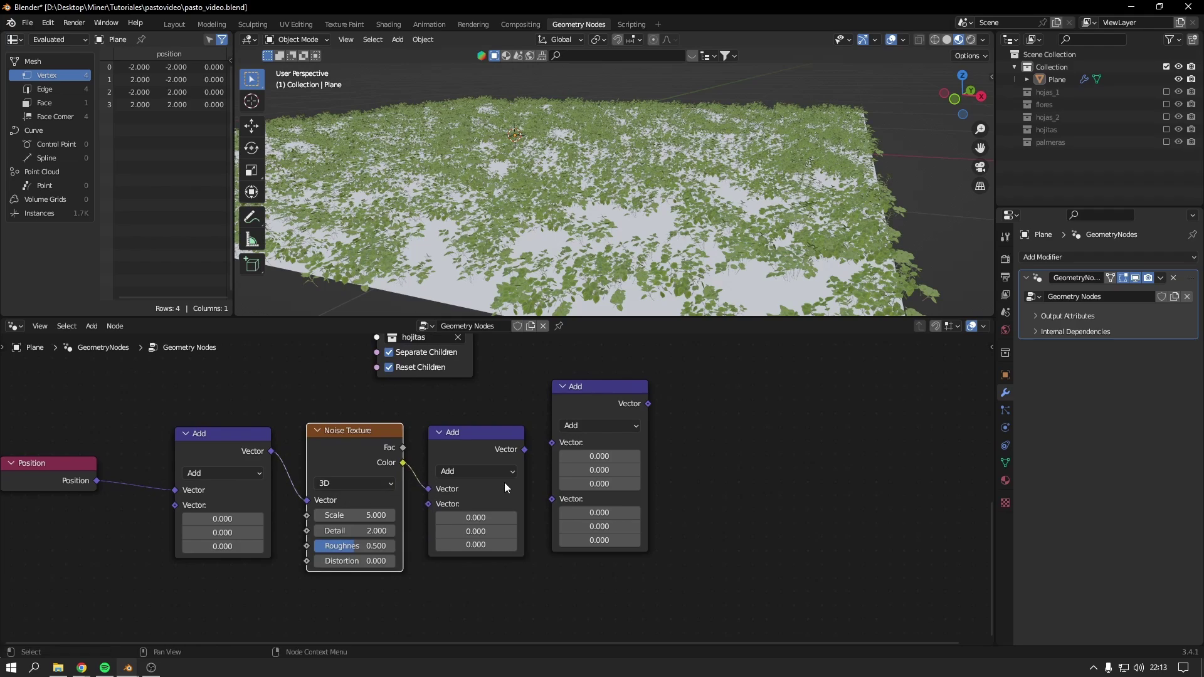
pyautogui.moveTo(504, 483); pyautogui.dragTo(443, 497, button='middle')
pyautogui.moveTo(466, 462); pyautogui.dragTo(491, 458)
pyautogui.moveTo(515, 439); pyautogui.dragTo(504, 463, button='middle')
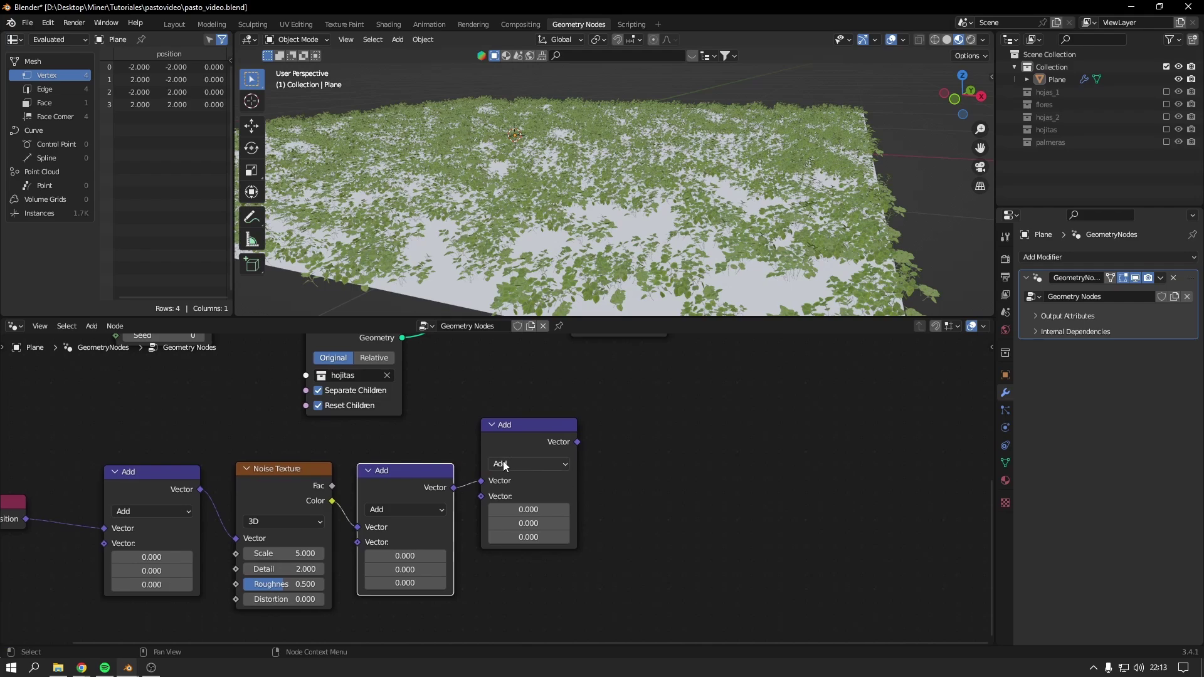
# Set the middle Vector Math node to Subtract and the right one to Scale
pyautogui.click(416, 508)
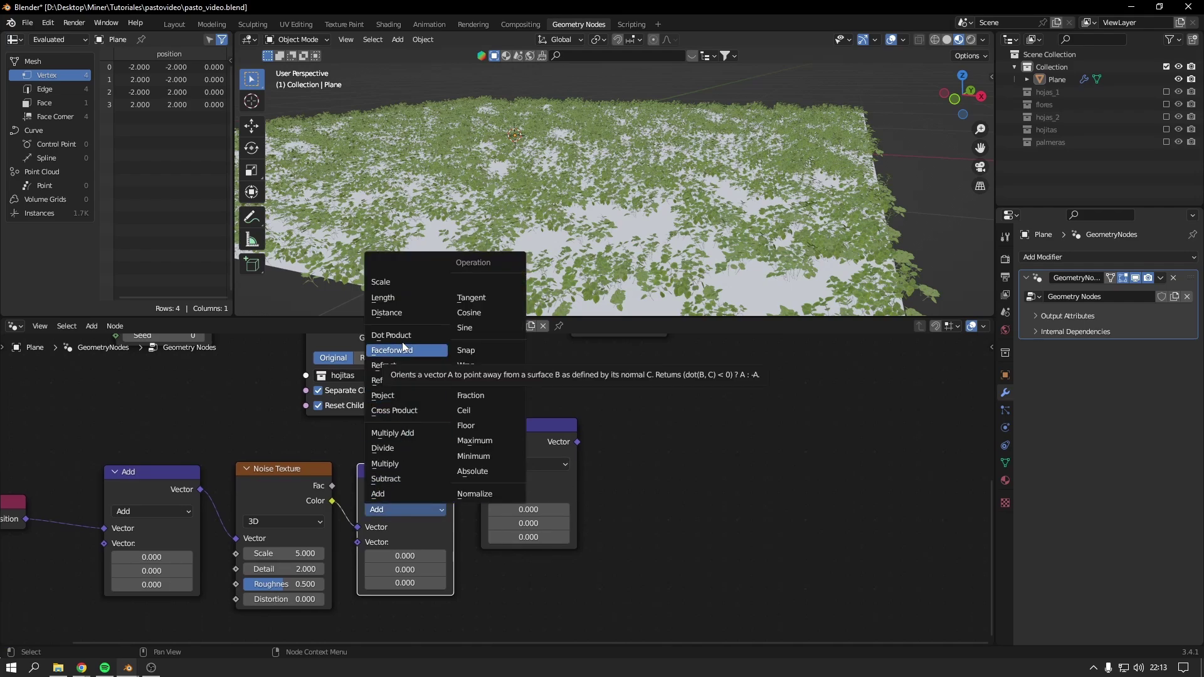
pyautogui.click(399, 480)
pyautogui.click(509, 465)
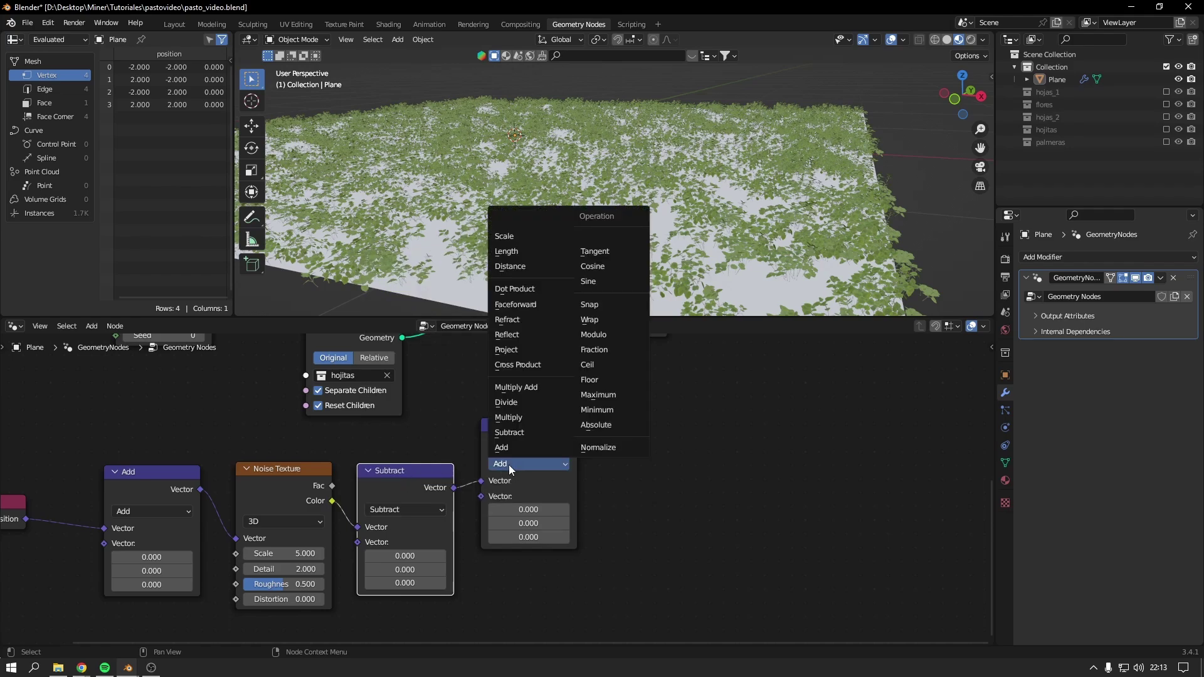
pyautogui.click(529, 237)
# Link the Scale node's Vector output to Instance on Points Rotation
pyautogui.moveTo(538, 389); pyautogui.dragTo(513, 483, button='middle')
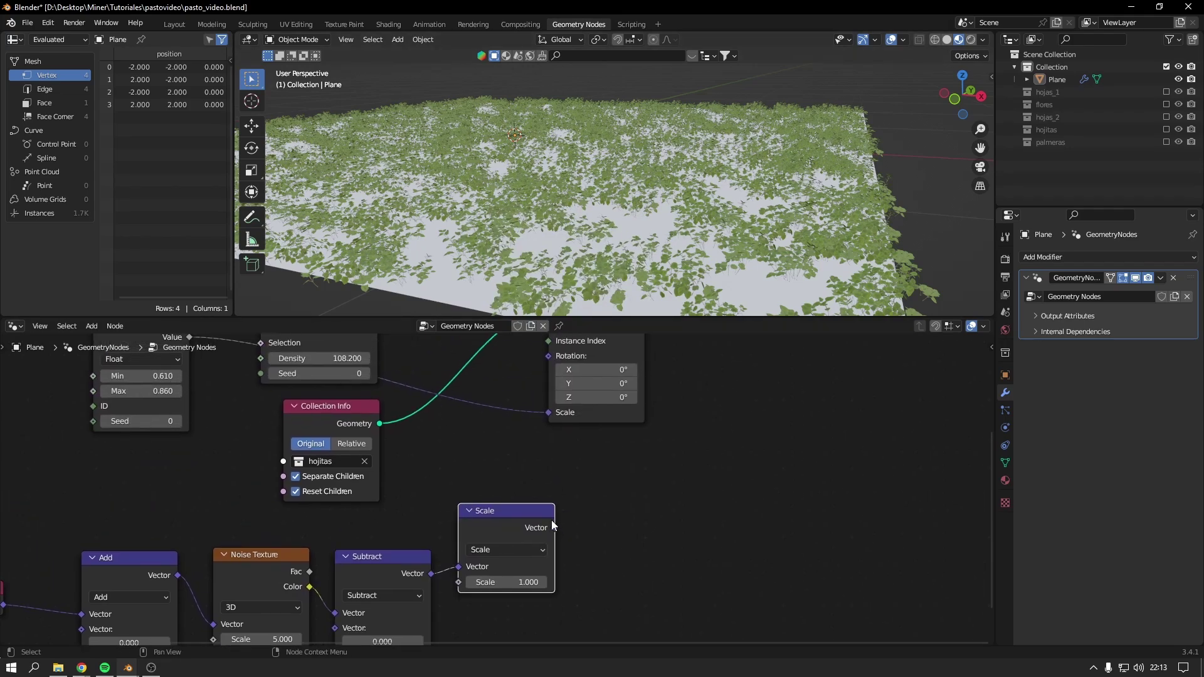
pyautogui.moveTo(554, 527); pyautogui.dragTo(548, 365)
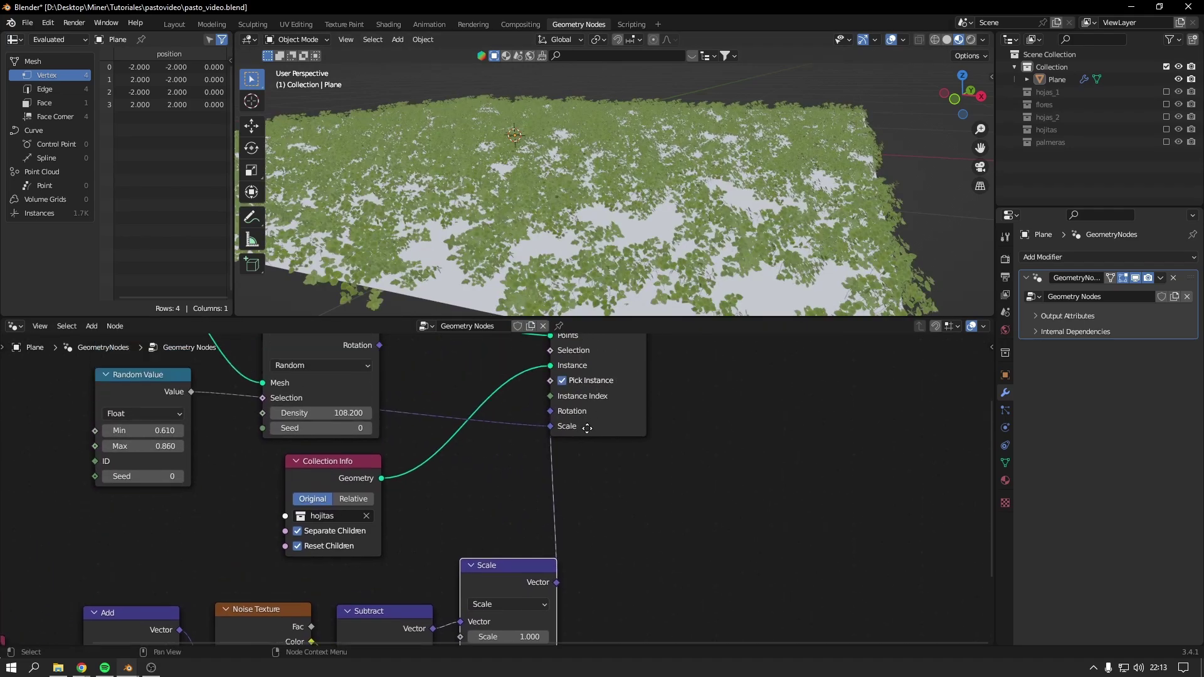
pyautogui.moveTo(593, 368)
pyautogui.mouseDown(button='middle')
pyautogui.moveTo(587, 468)
pyautogui.moveTo(662, 382)
pyautogui.mouseUp(button='middle')
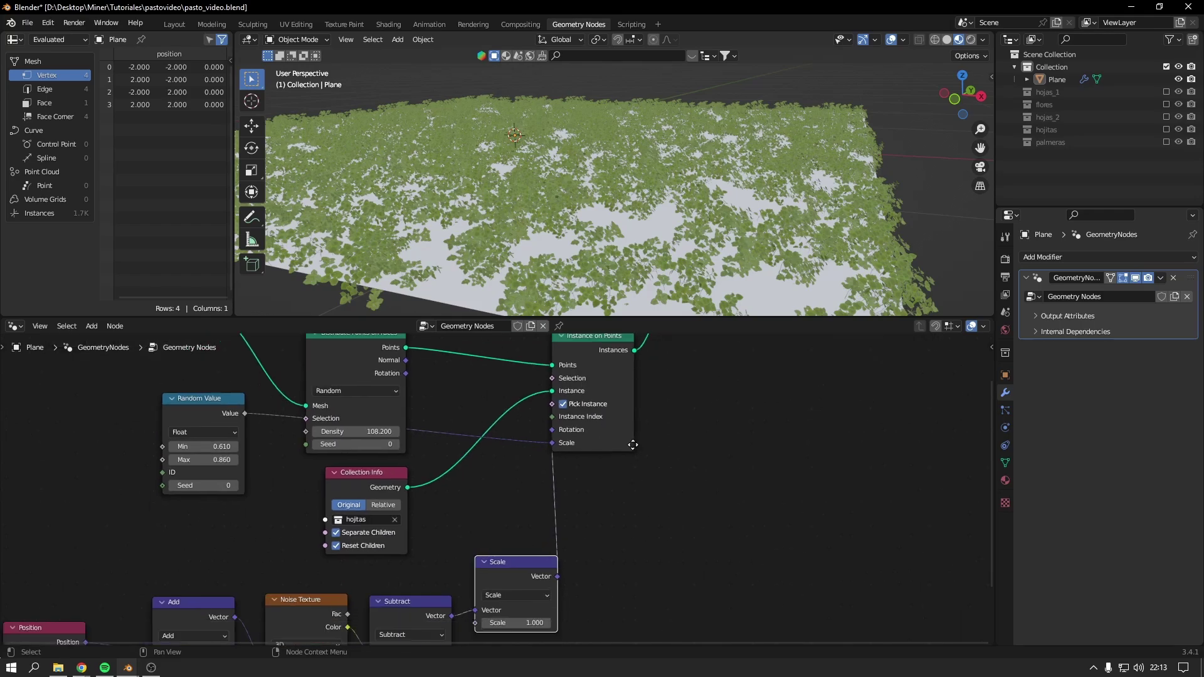
pyautogui.moveTo(512, 525); pyautogui.dragTo(500, 462)
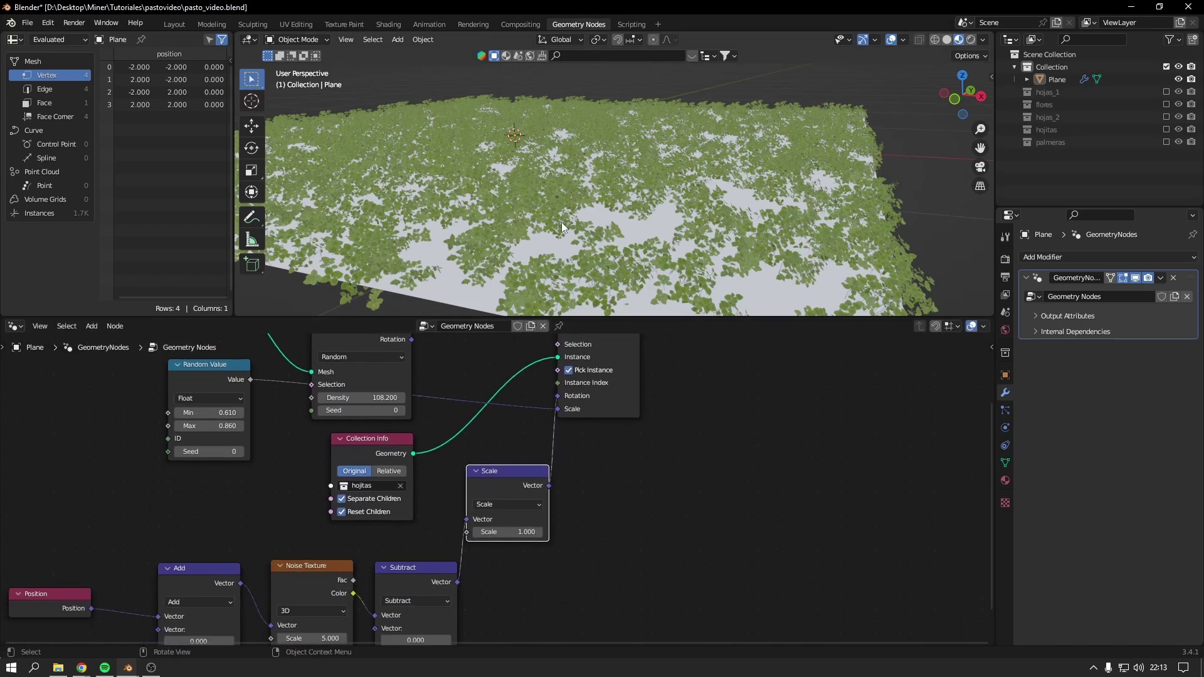
pyautogui.moveTo(562, 222); pyautogui.dragTo(533, 246, button='middle')
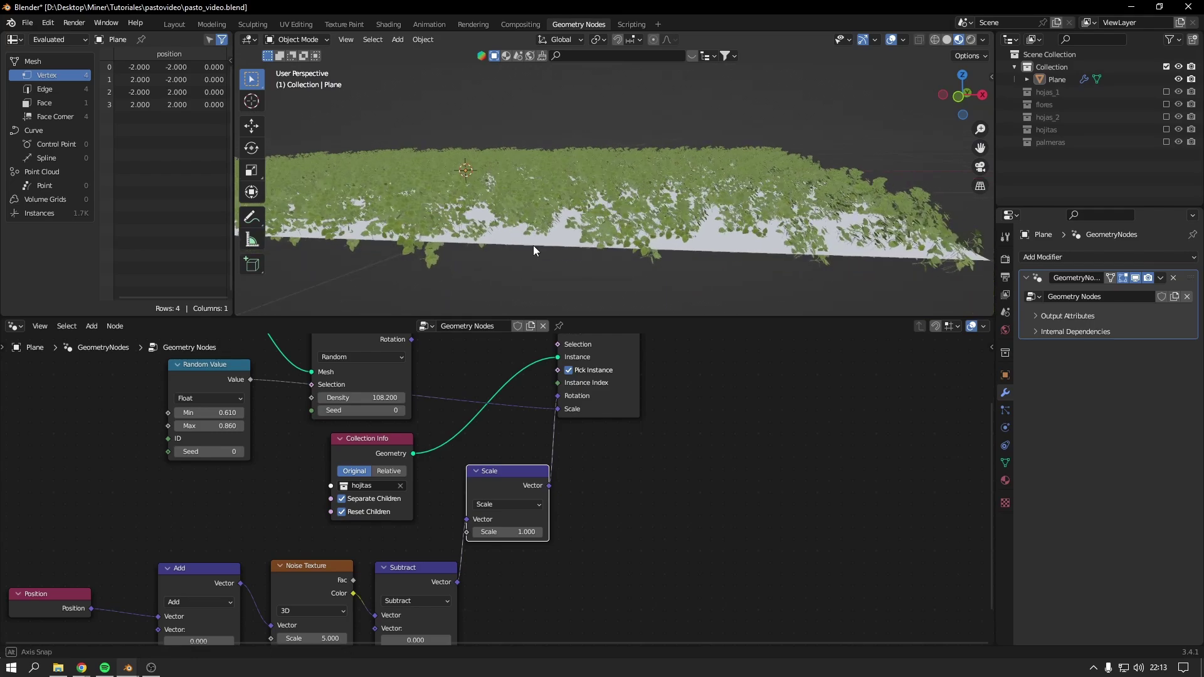
pyautogui.scroll(-1, 495, 486)
pyautogui.scroll(-1, 496, 486)
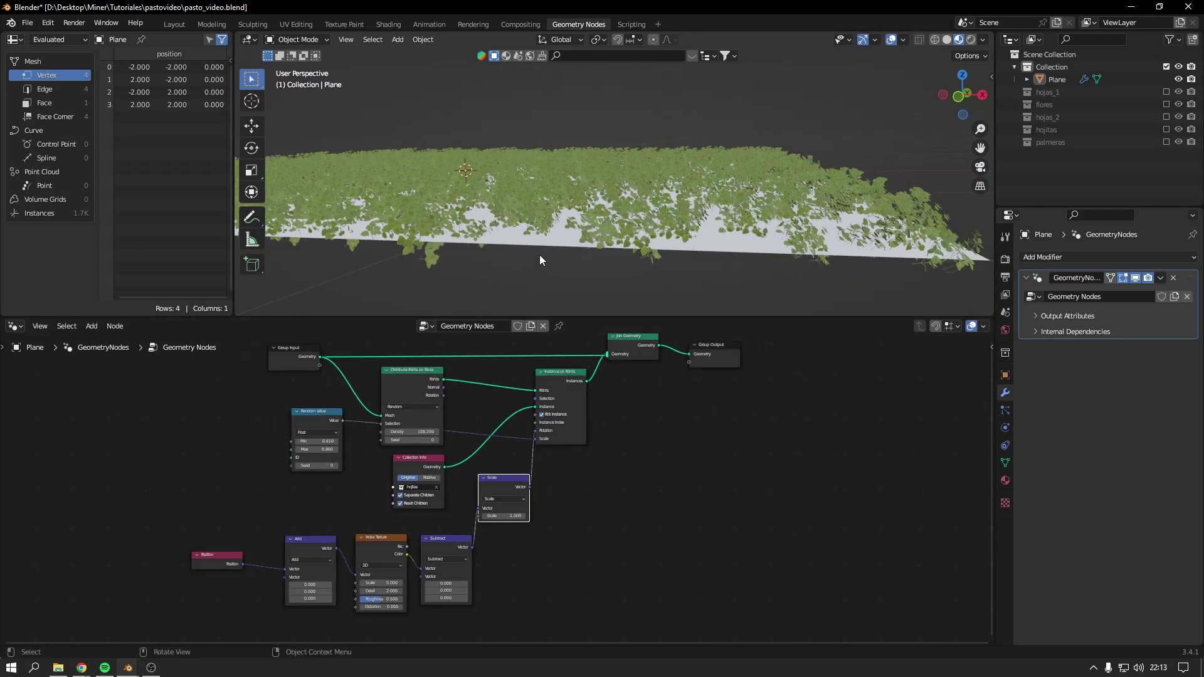
pyautogui.scroll(3, 539, 255)
pyautogui.scroll(4, 542, 254)
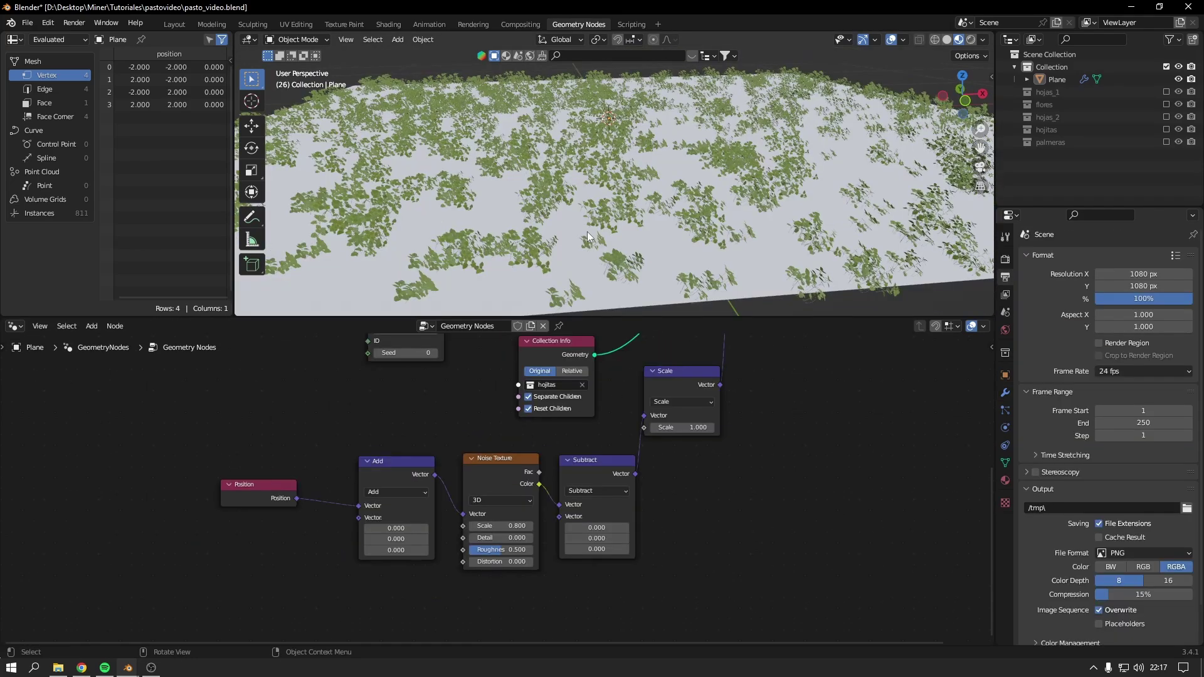
# Enter the driver #frame/24 in the first Add node's X field
pyautogui.moveTo(552, 281); pyautogui.dragTo(560, 232, button='middle')
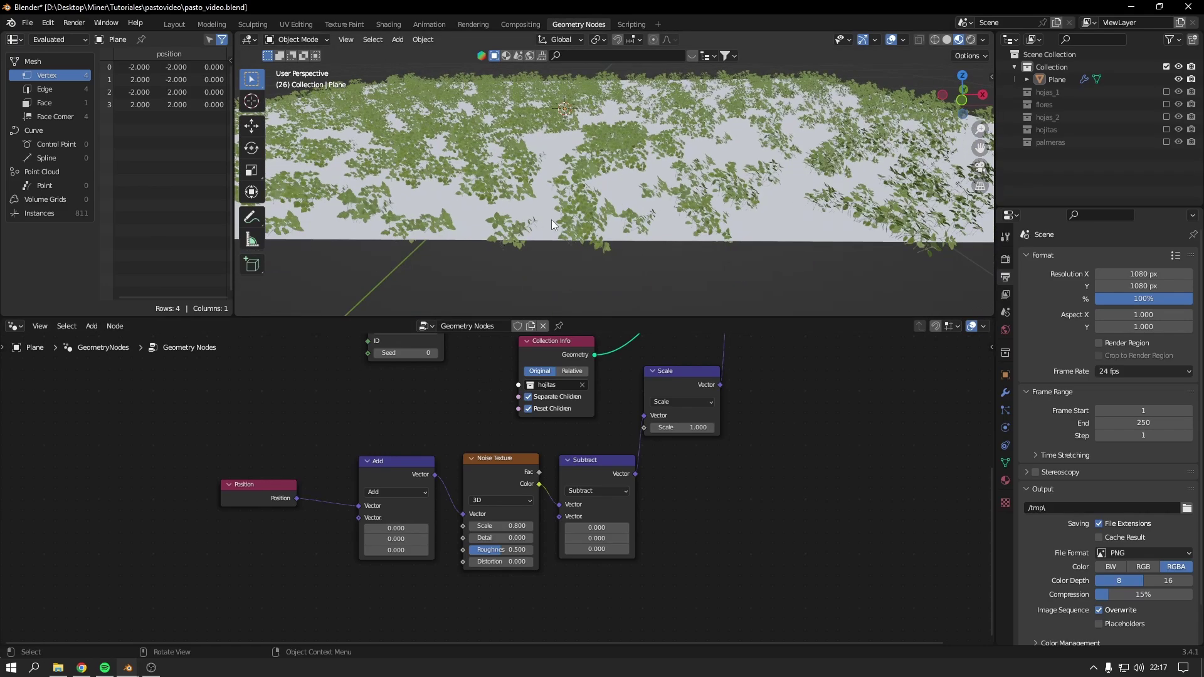
pyautogui.scroll(1, 390, 528)
pyautogui.scroll(1, 391, 528)
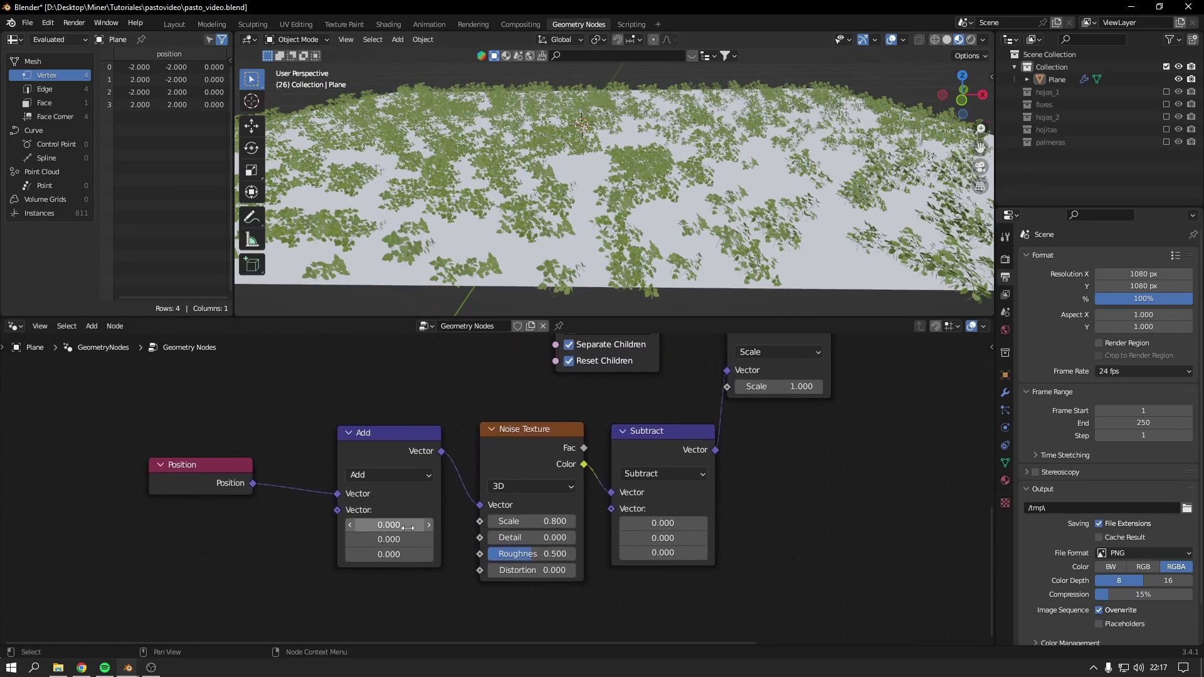
pyautogui.click(393, 525)
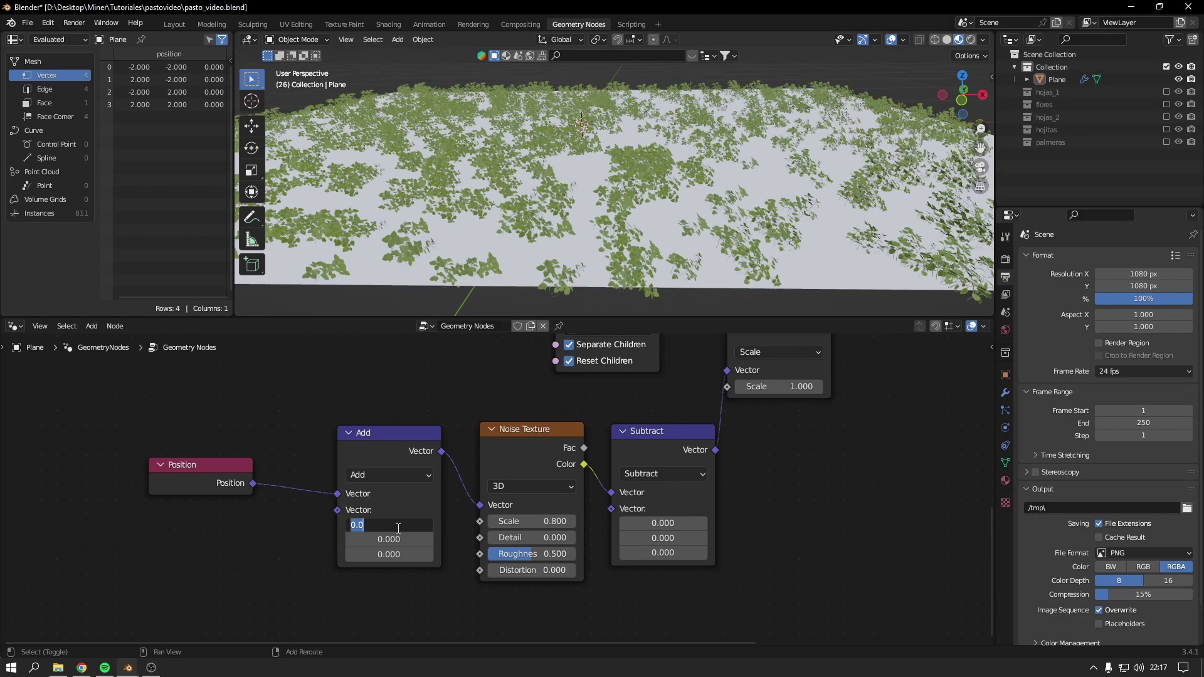
pyautogui.scroll(2, 398, 529)
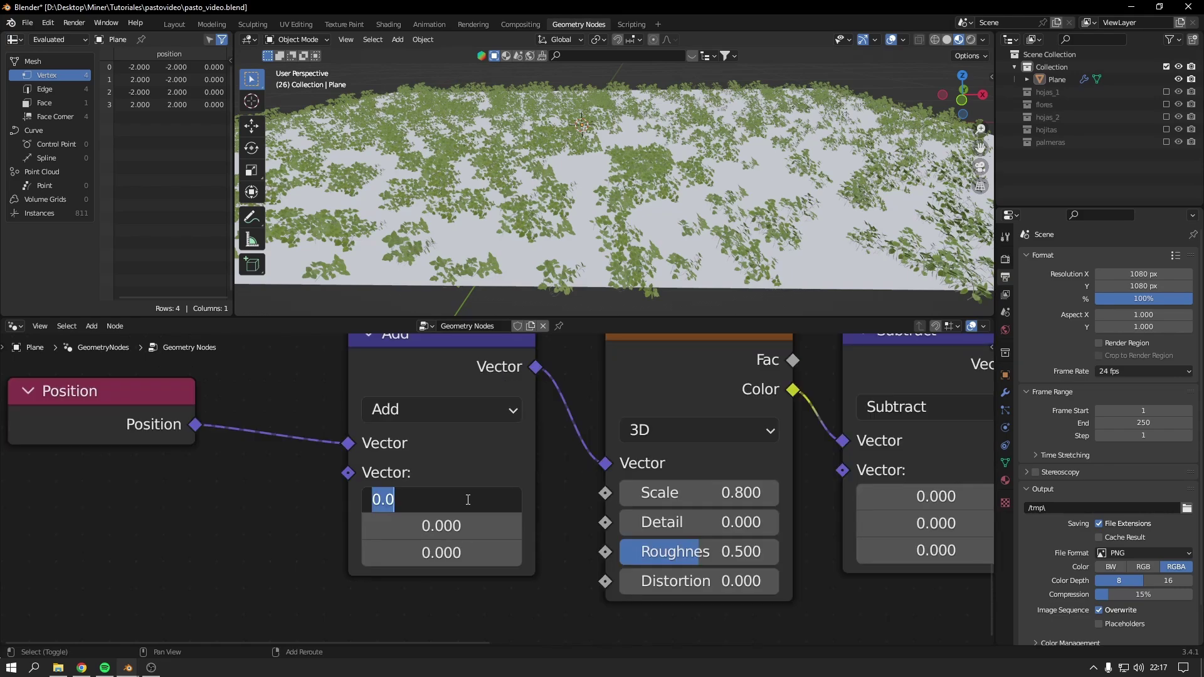
pyautogui.write('#frame/24')
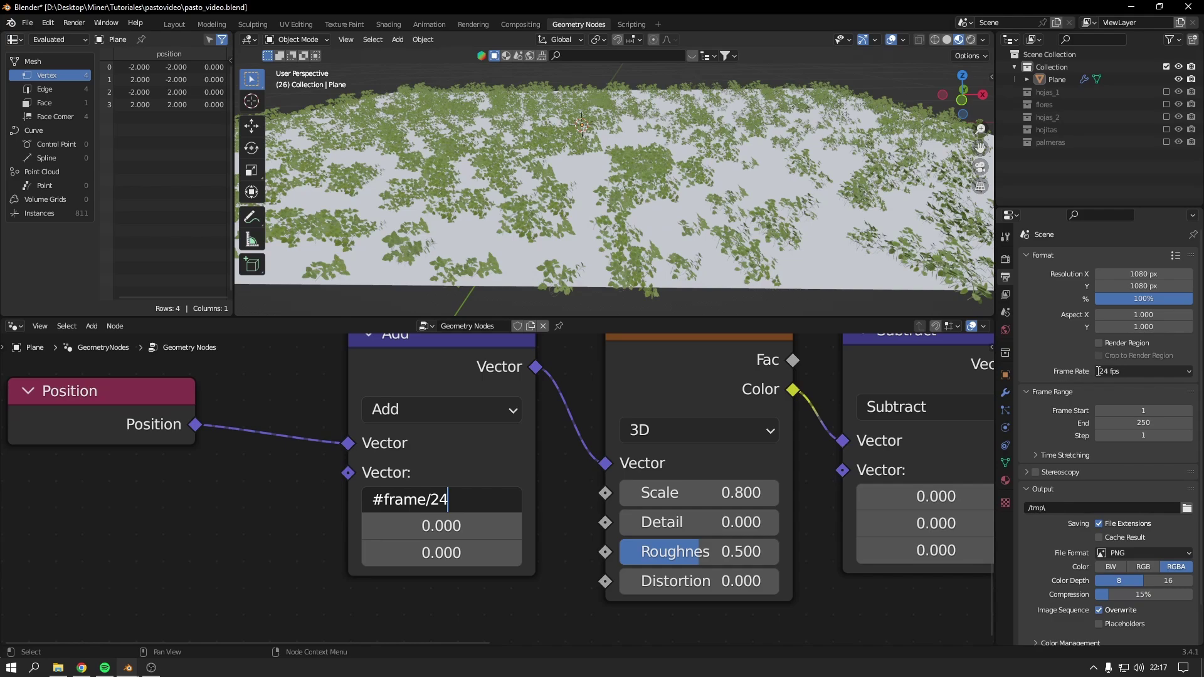
pyautogui.press('Return')
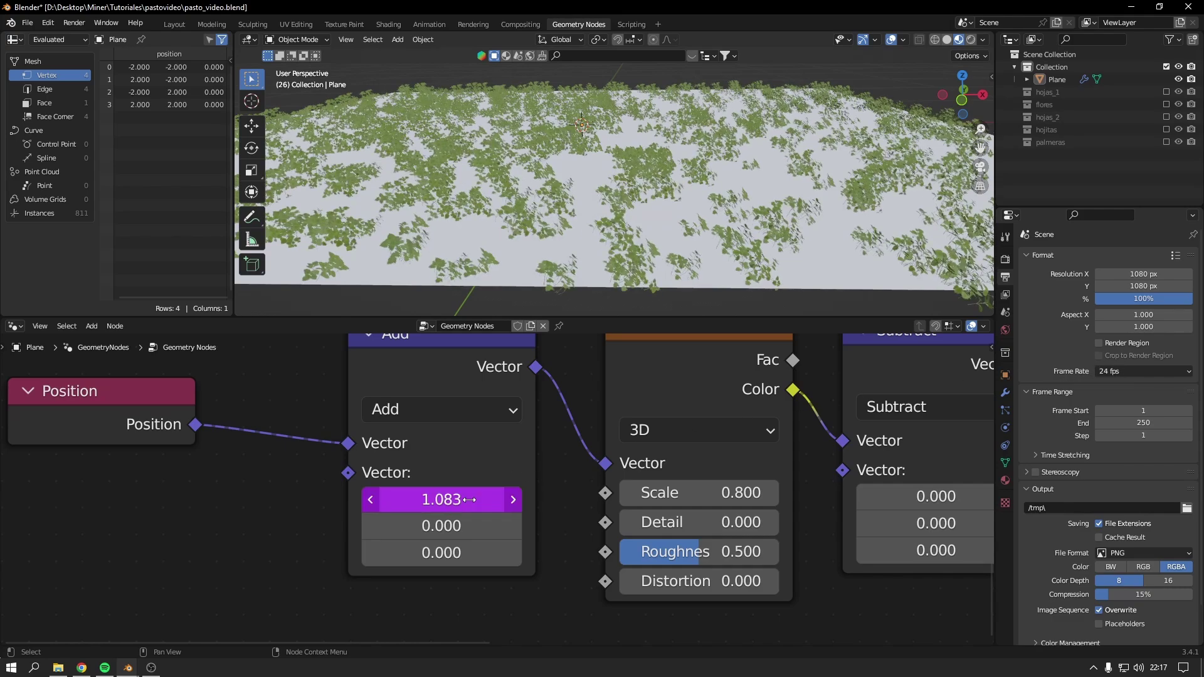
# Play the animation to watch the foliage pattern drift
pyautogui.press('space')
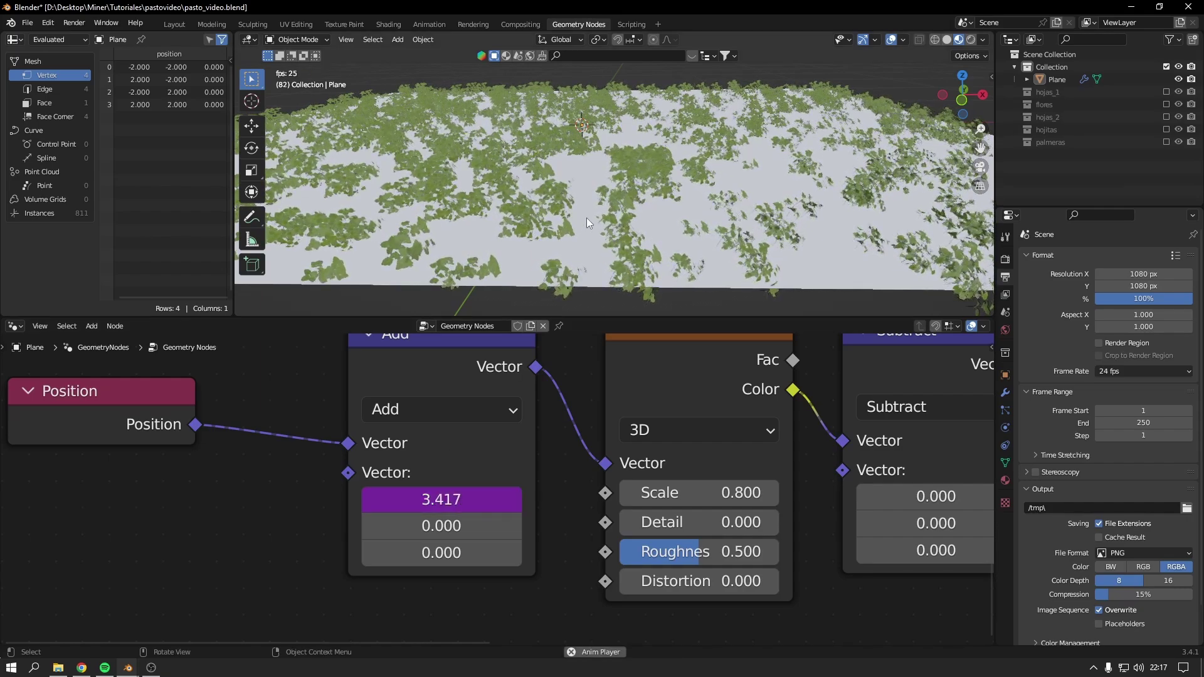
pyautogui.scroll(5, 590, 217)
pyautogui.scroll(-5, 691, 153)
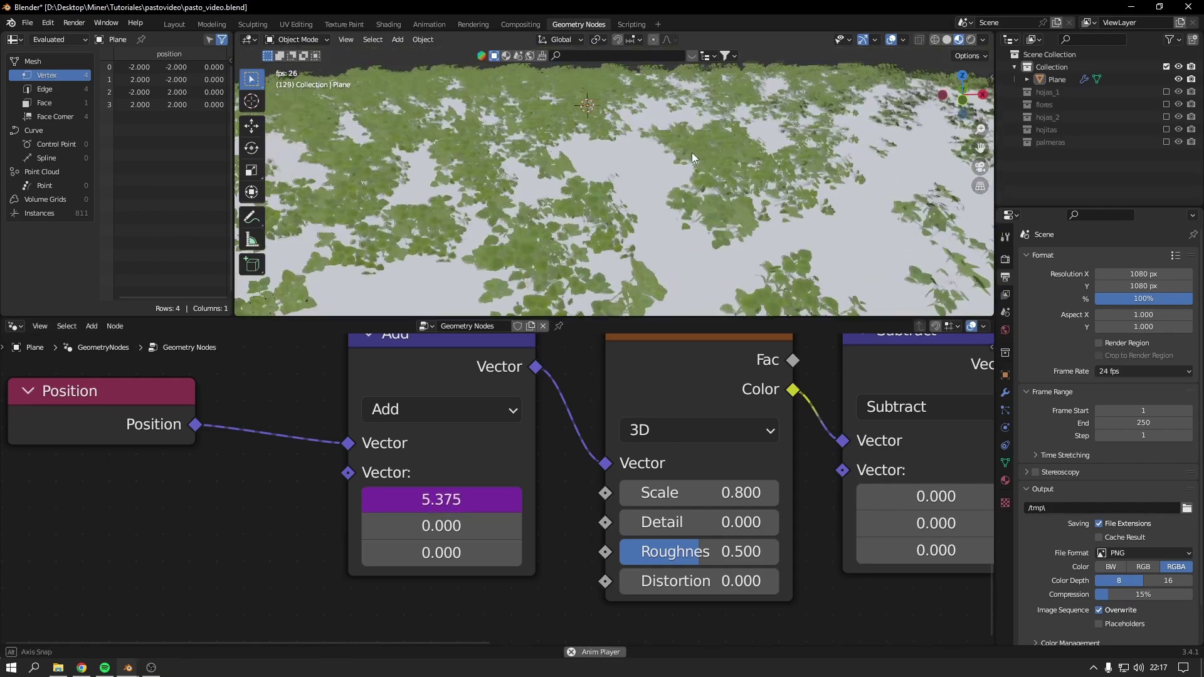
pyautogui.scroll(-2, 713, 148)
pyautogui.scroll(2, 714, 164)
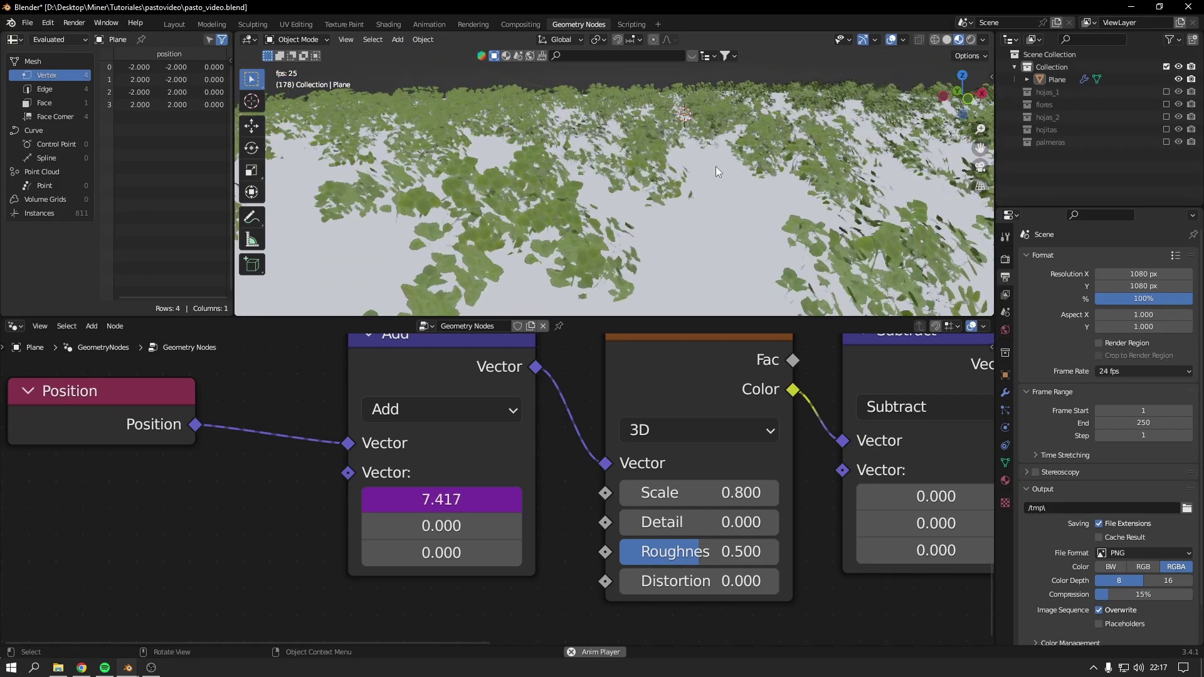
pyautogui.moveTo(788, 405); pyautogui.dragTo(543, 430, button='middle')
pyautogui.scroll(-3, 544, 430)
pyautogui.moveTo(589, 478); pyautogui.dragTo(624, 503, button='middle')
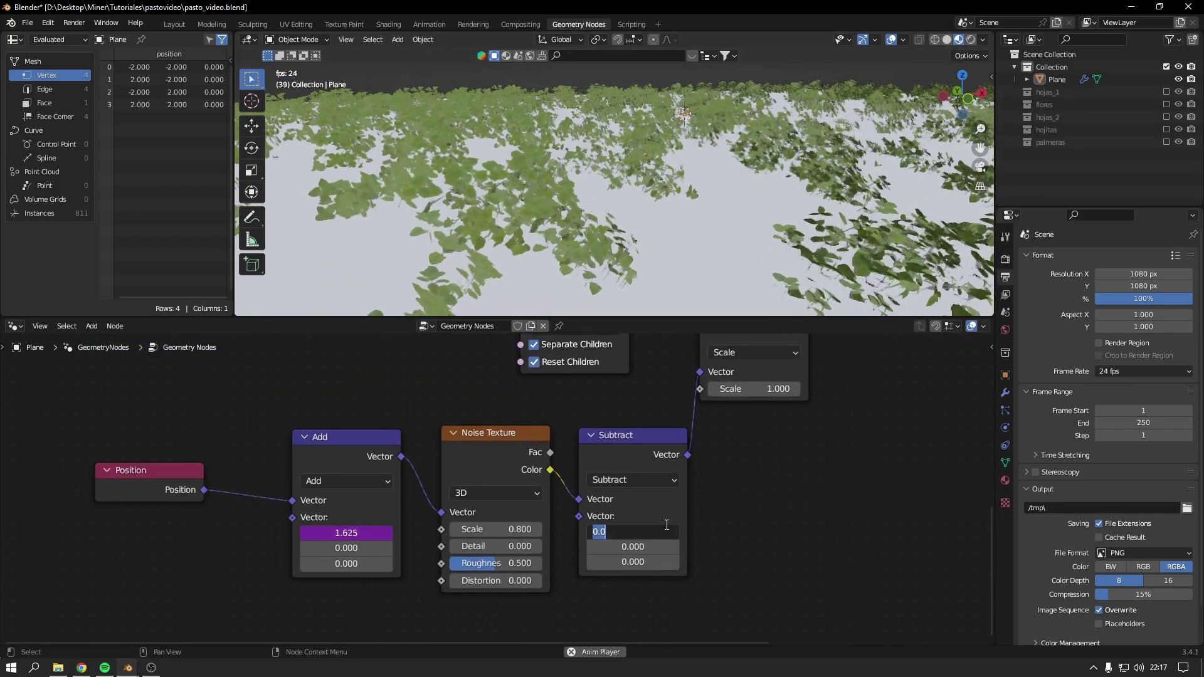
# Set the Subtract node vector to 0.5 and play the animation
pyautogui.moveTo(649, 532); pyautogui.dragTo(650, 563)
pyautogui.write('0.5')
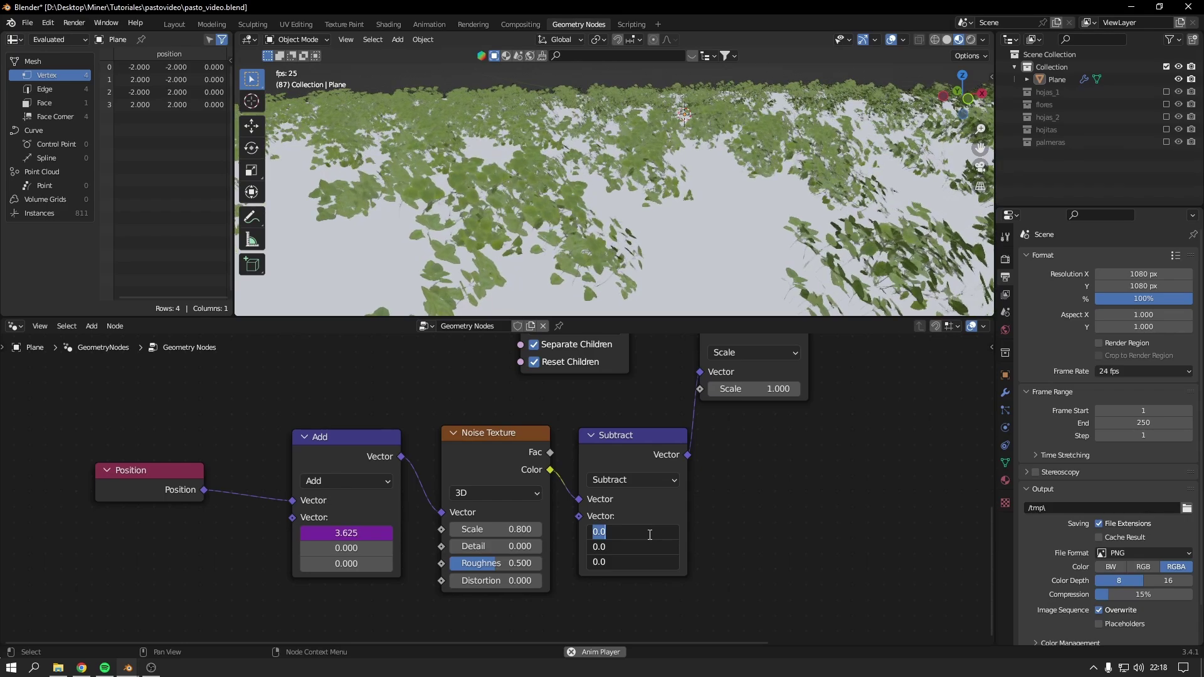
pyautogui.press('Return')
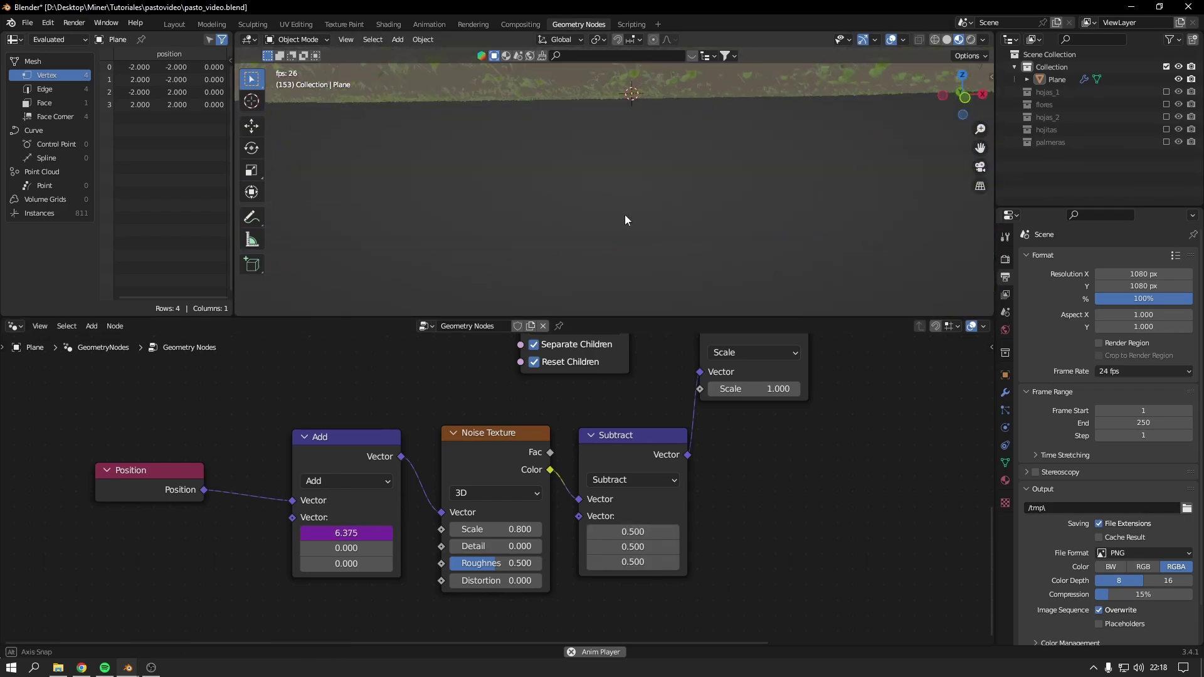
pyautogui.moveTo(625, 214); pyautogui.dragTo(629, 228, button='middle')
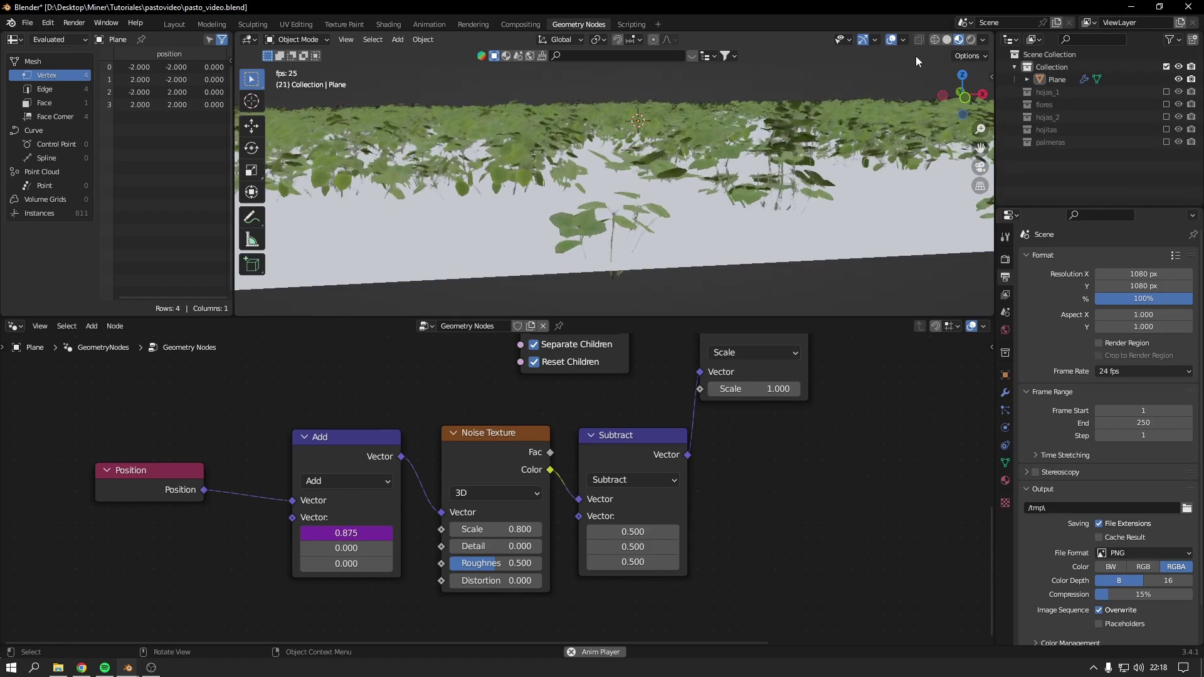
pyautogui.moveTo(576, 214); pyautogui.dragTo(758, 108, button='middle')
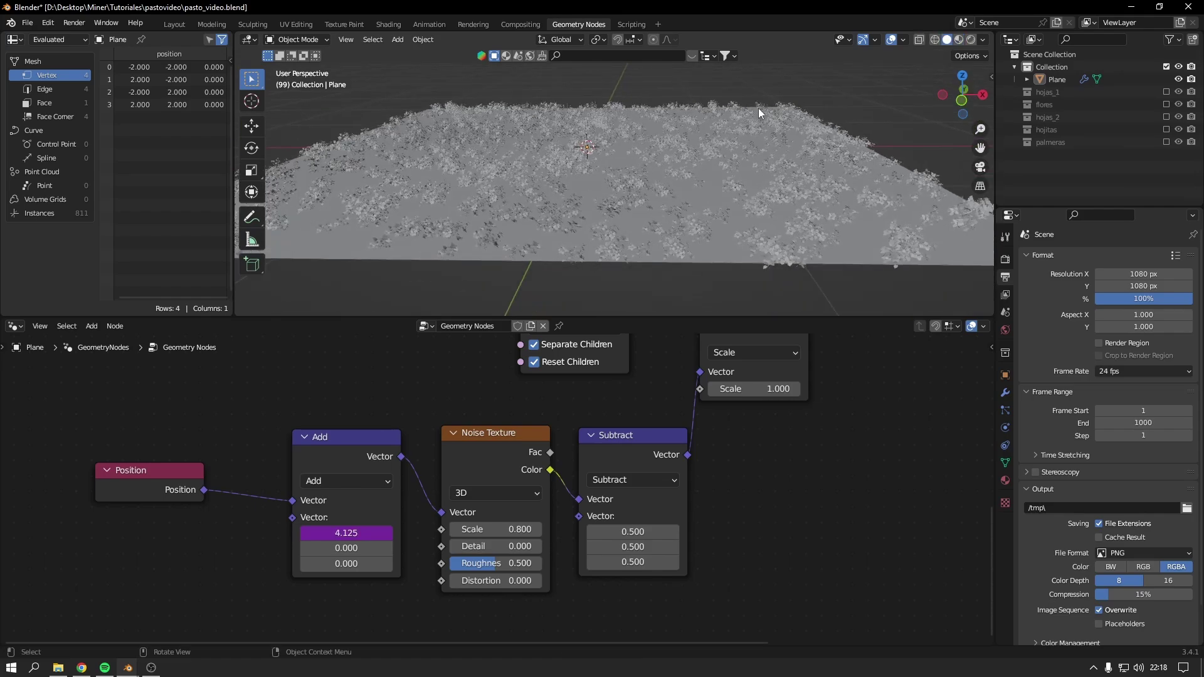
pyautogui.press('space')
pyautogui.scroll(5, 664, 205)
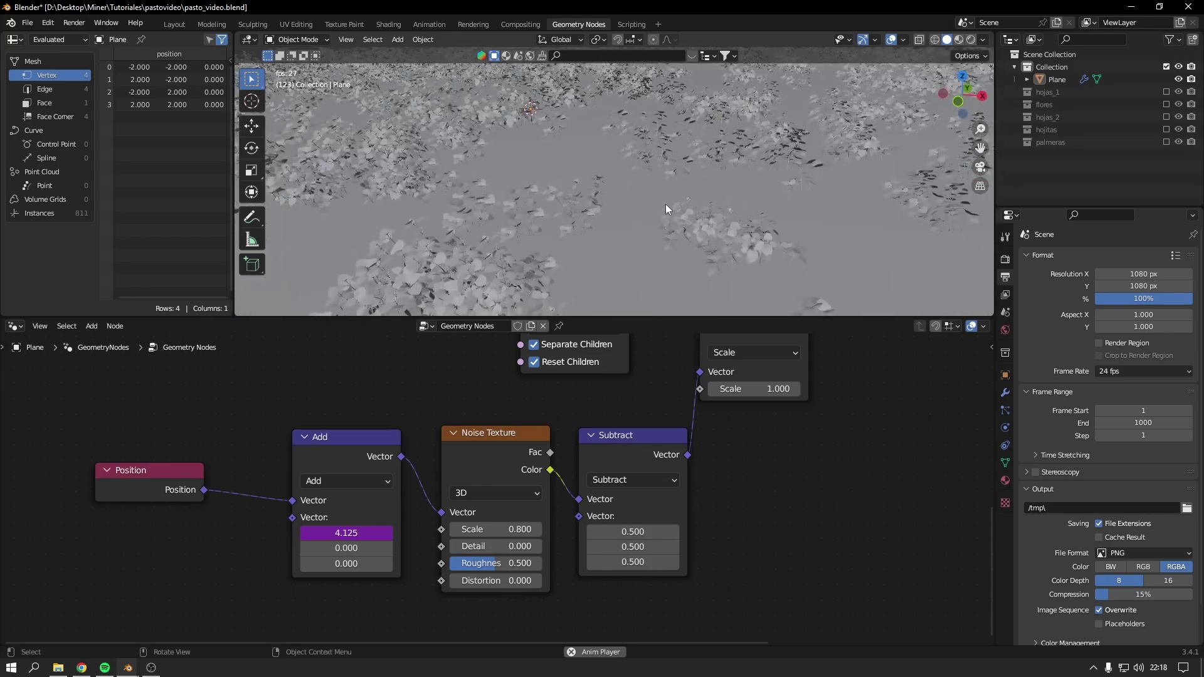
pyautogui.scroll(-3, 665, 205)
pyautogui.scroll(-1, 461, 624)
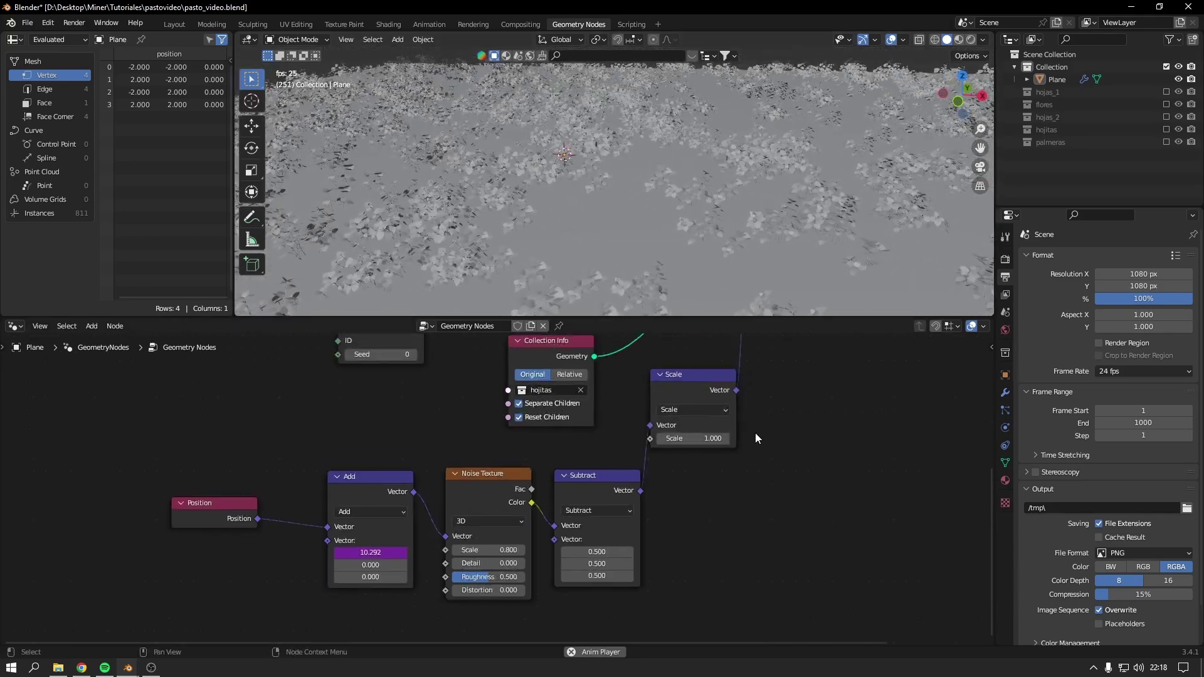
# Tune the rotation Scale factor to 0.18 and the Noise Texture scale to 1.39
pyautogui.keyDown('shift'); pyautogui.moveTo(692, 441); pyautogui.dragTo(665, 441); pyautogui.keyUp('shift')
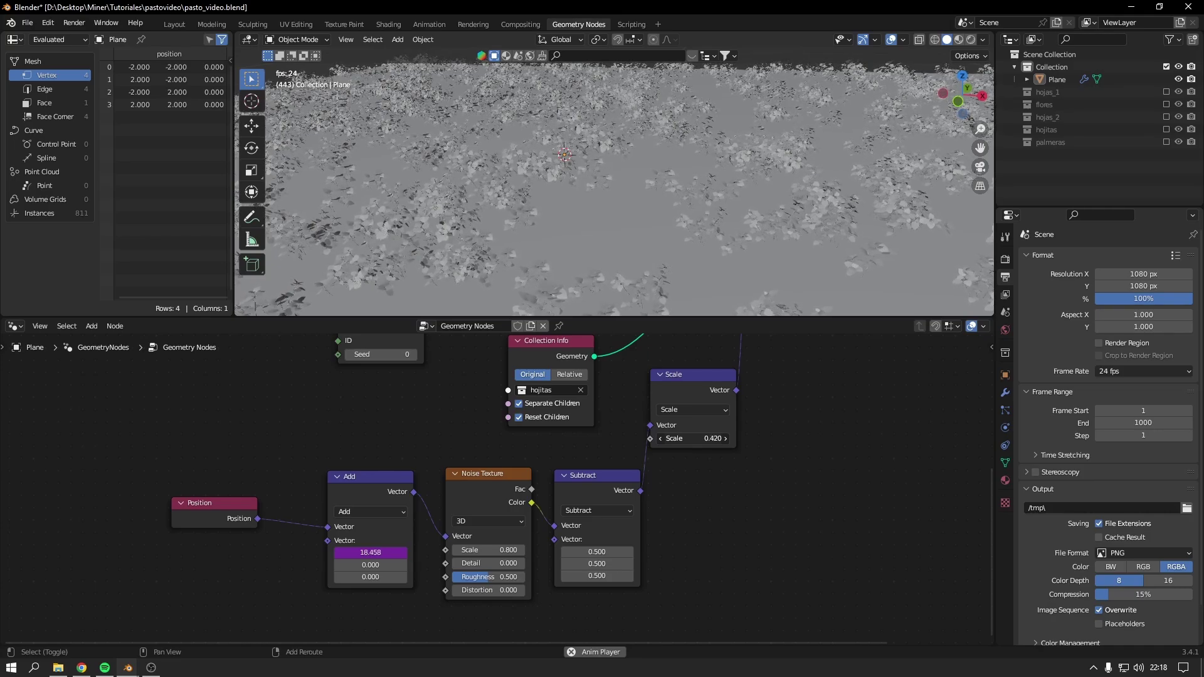
pyautogui.keyDown('shift'); pyautogui.moveTo(691, 438); pyautogui.dragTo(715, 438); pyautogui.keyUp('shift')
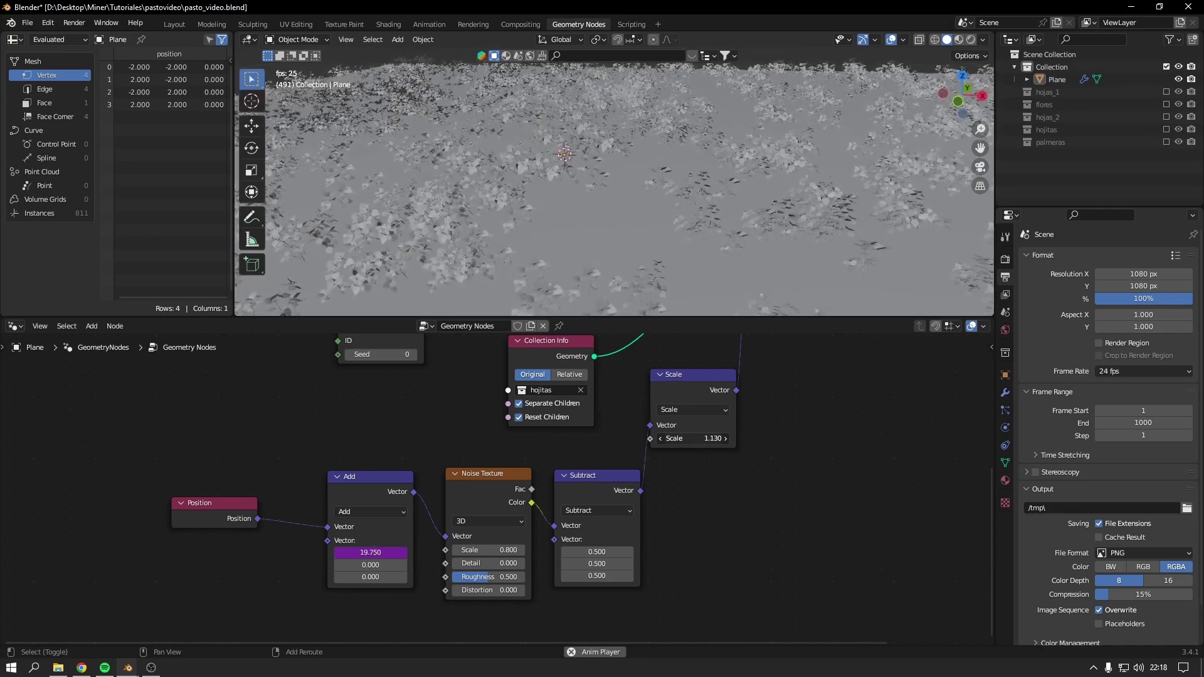
pyautogui.moveTo(647, 307); pyautogui.dragTo(665, 248, button='middle')
pyautogui.scroll(1, 586, 523)
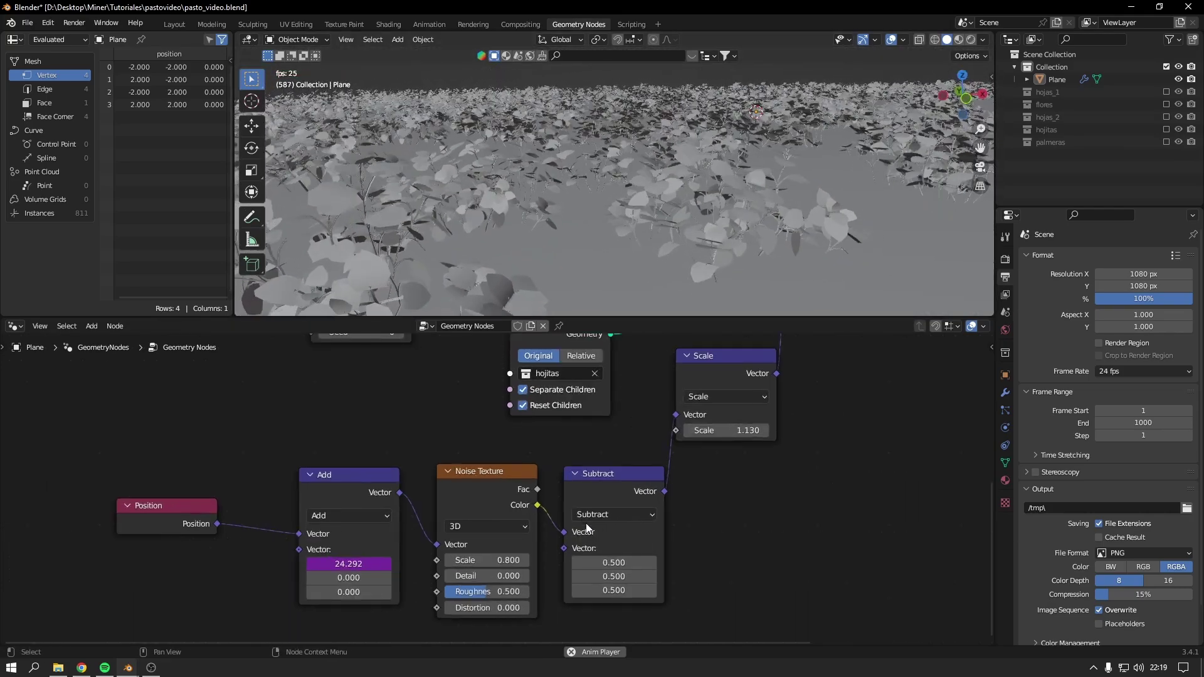
pyautogui.moveTo(586, 527); pyautogui.dragTo(586, 508, button='middle')
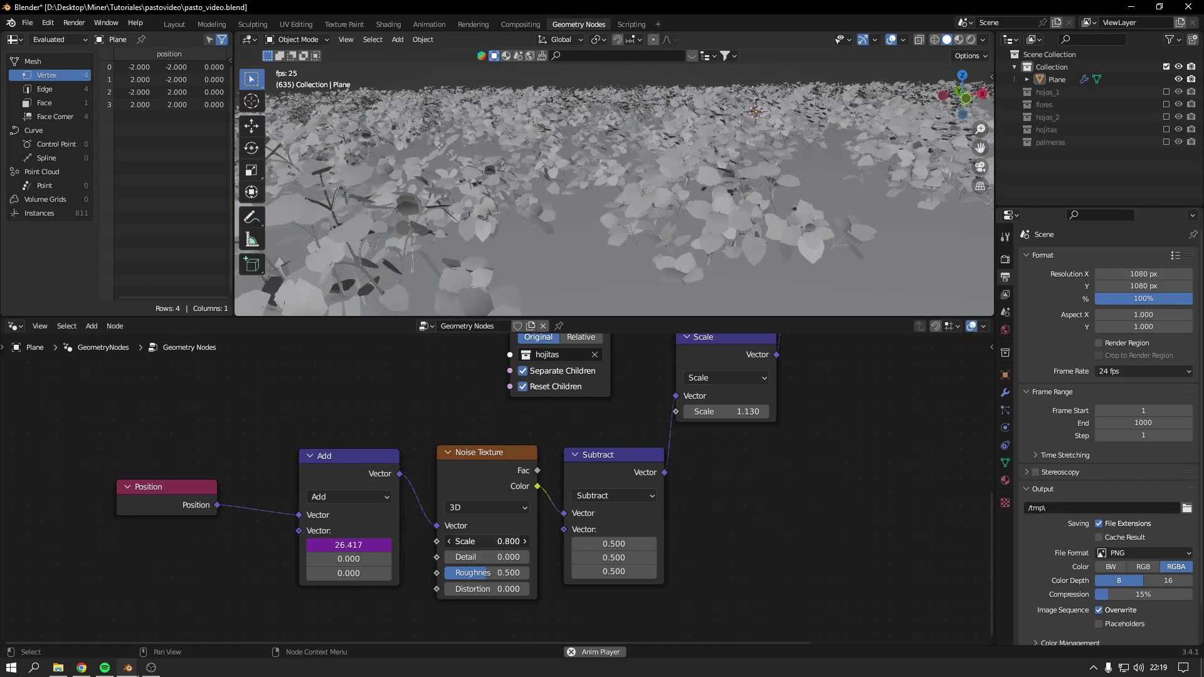
pyautogui.moveTo(488, 541)
pyautogui.mouseDown()
pyautogui.moveTo(452, 541)
pyautogui.moveTo(502, 541)
pyautogui.mouseUp()
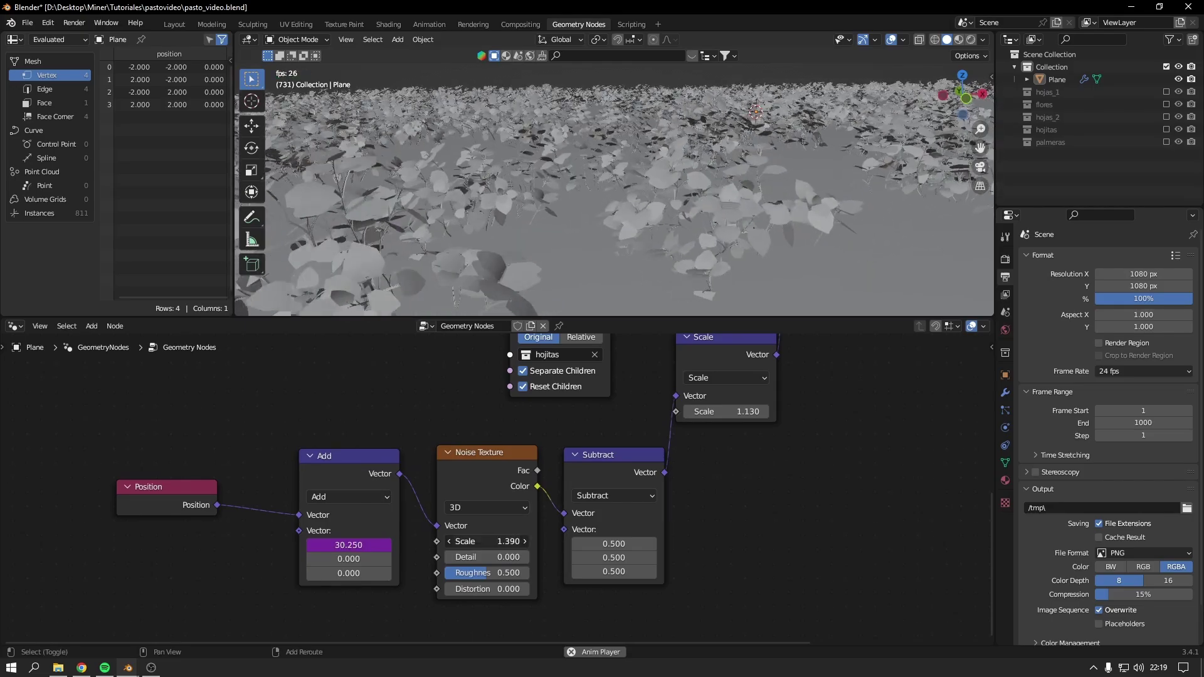
pyautogui.moveTo(502, 541); pyautogui.dragTo(511, 541)
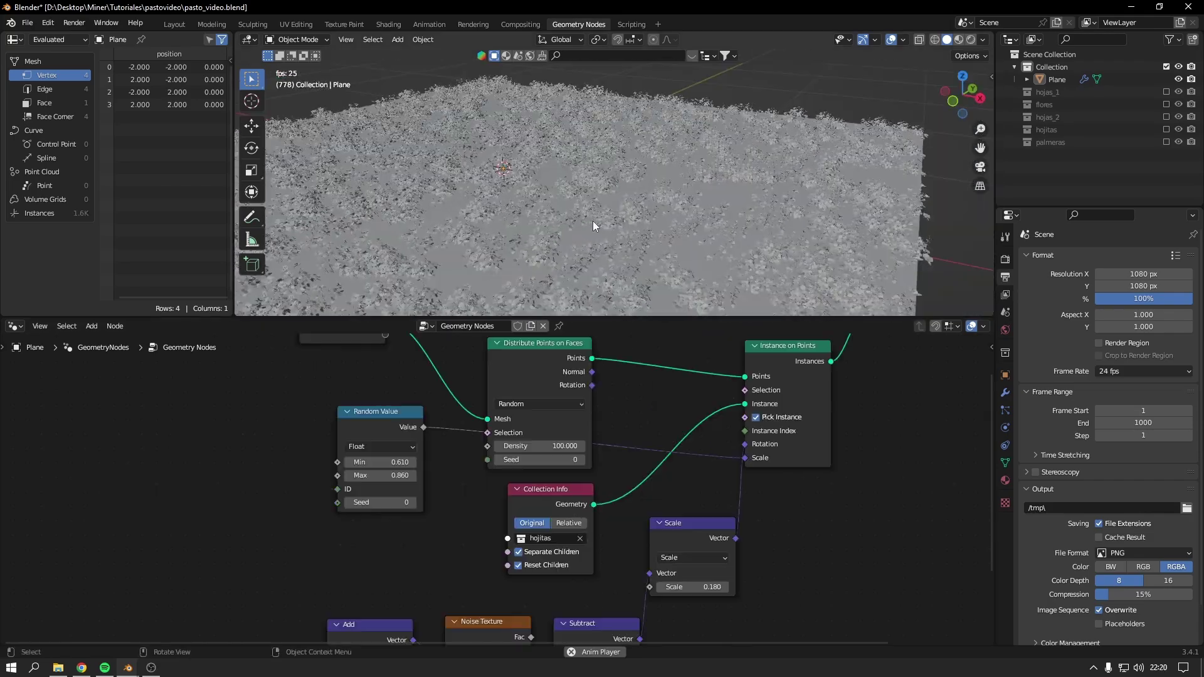
# Show the plane's leaves in their green materials with Material Preview shading, and tidy the node editor
pyautogui.click(959, 40)
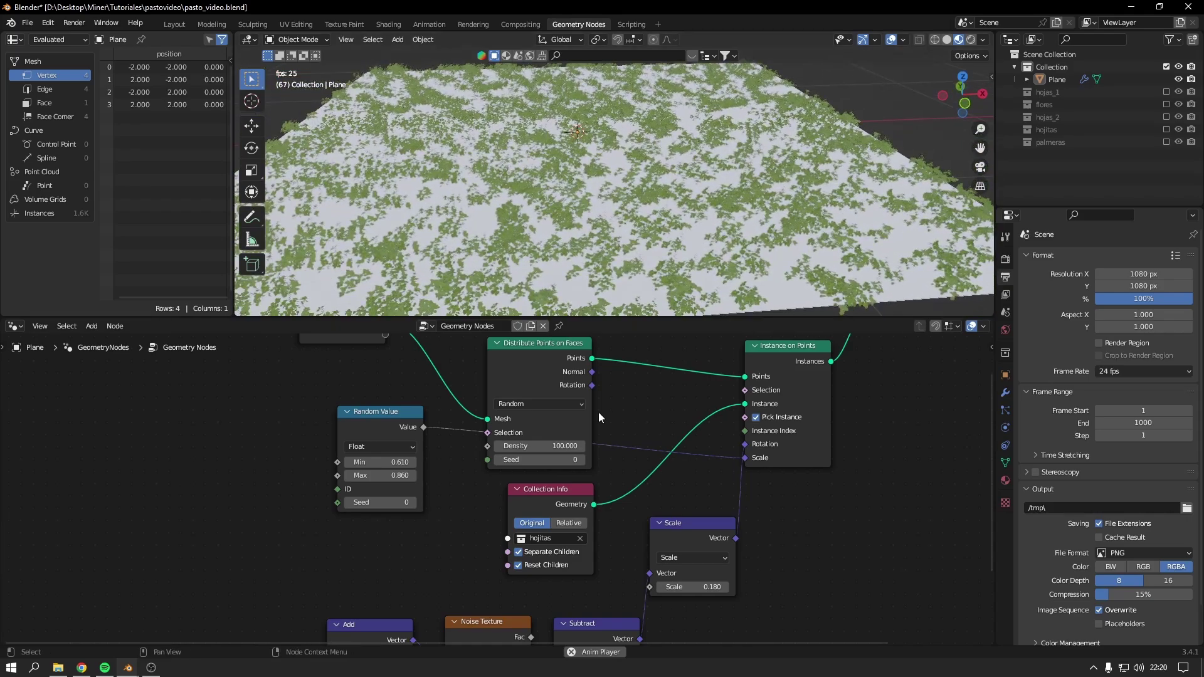
pyautogui.scroll(-4, 589, 408)
pyautogui.moveTo(655, 318); pyautogui.dragTo(665, 300)
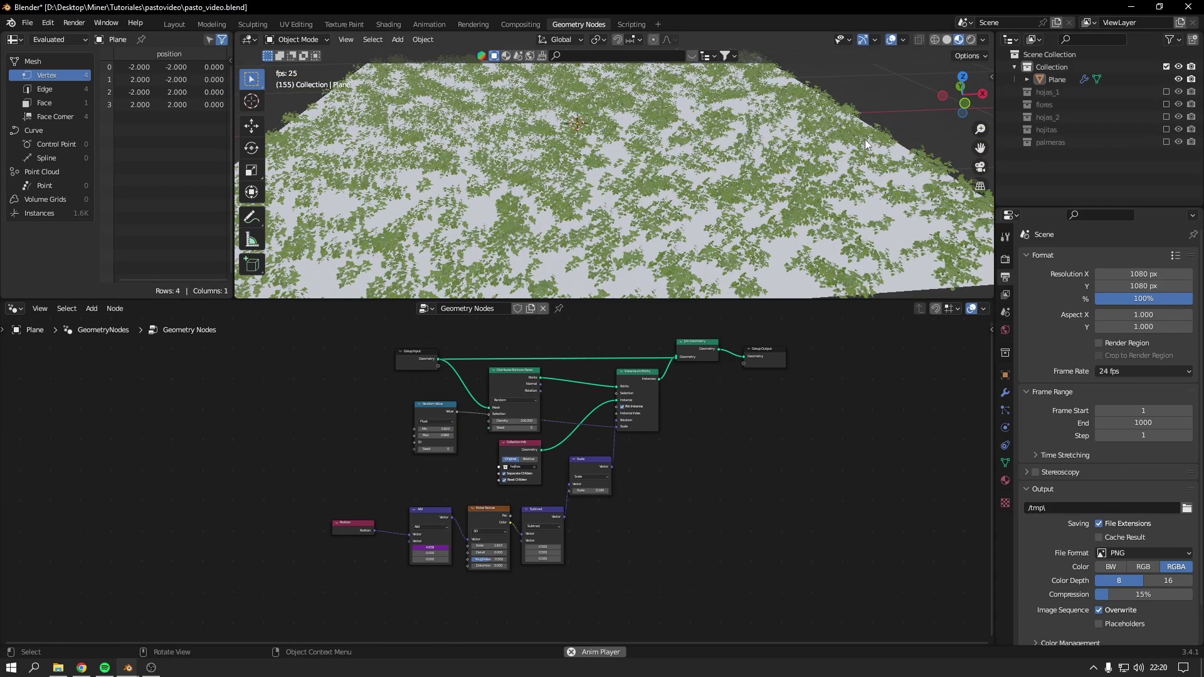
pyautogui.scroll(3, 690, 147)
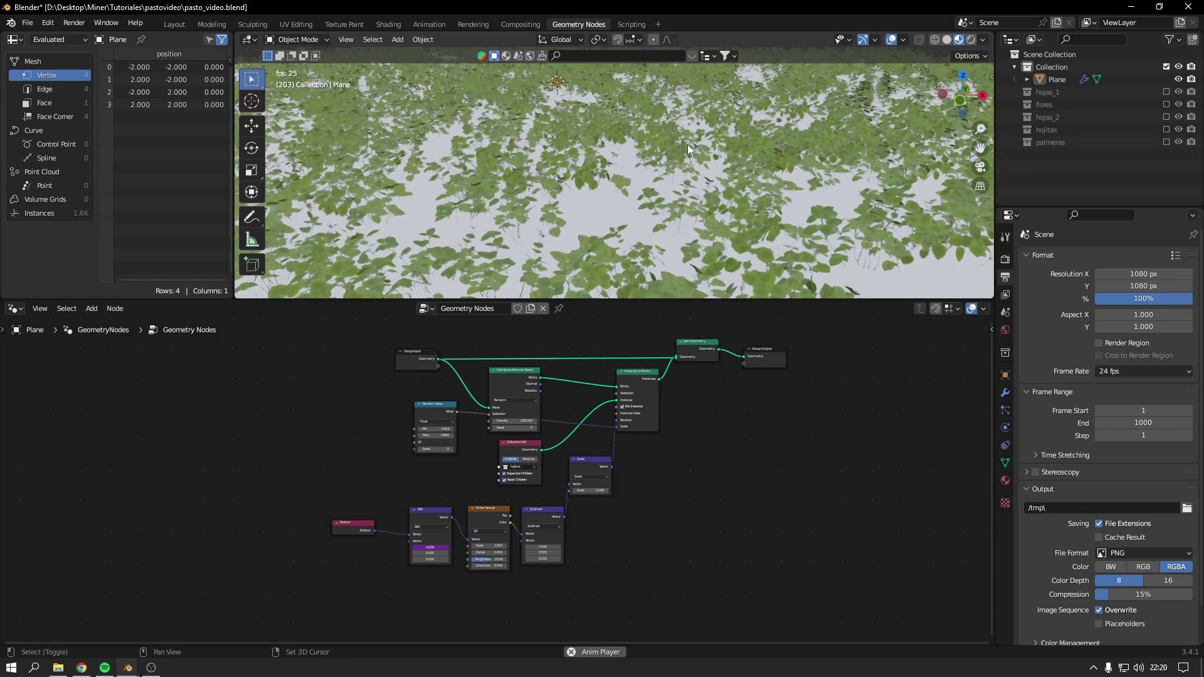
pyautogui.moveTo(418, 357); pyautogui.dragTo(414, 345)
# Move Join Geometry aside, then collapse the leaf-scattering and noise-rotation nodes into one NodeGroup
pyautogui.scroll(1, 738, 355)
pyautogui.click(737, 355)
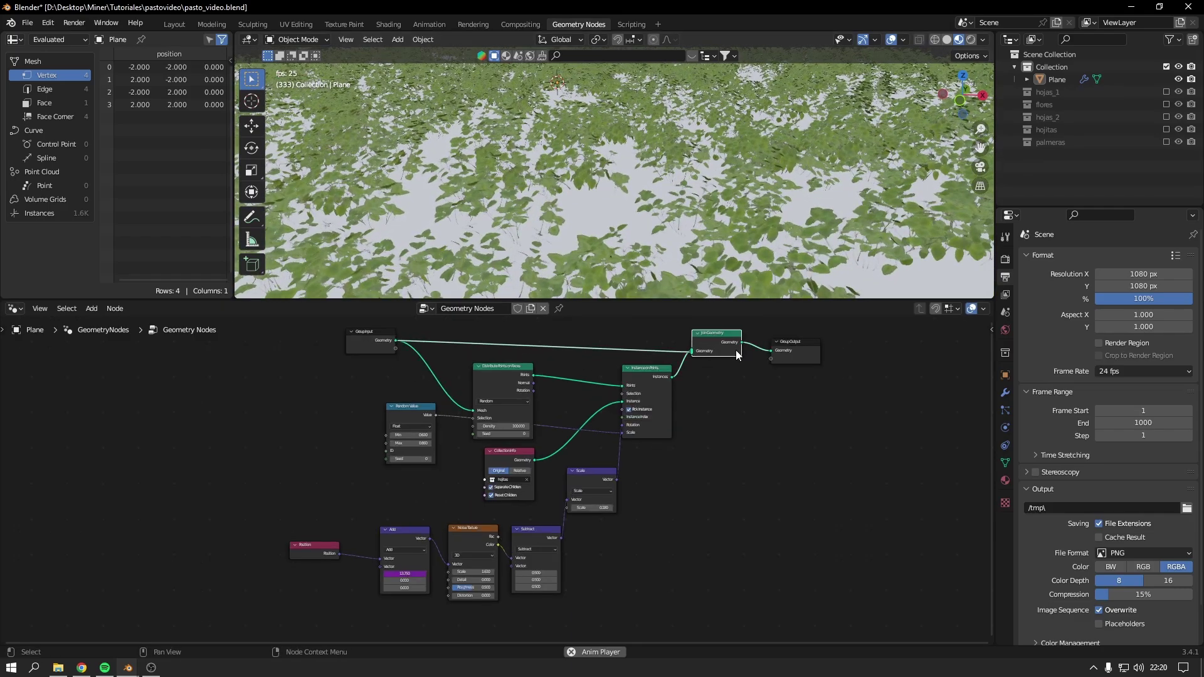
pyautogui.moveTo(736, 350); pyautogui.dragTo(736, 333)
pyautogui.moveTo(697, 360); pyautogui.dragTo(698, 369, button='middle')
pyautogui.moveTo(710, 385); pyautogui.dragTo(241, 608)
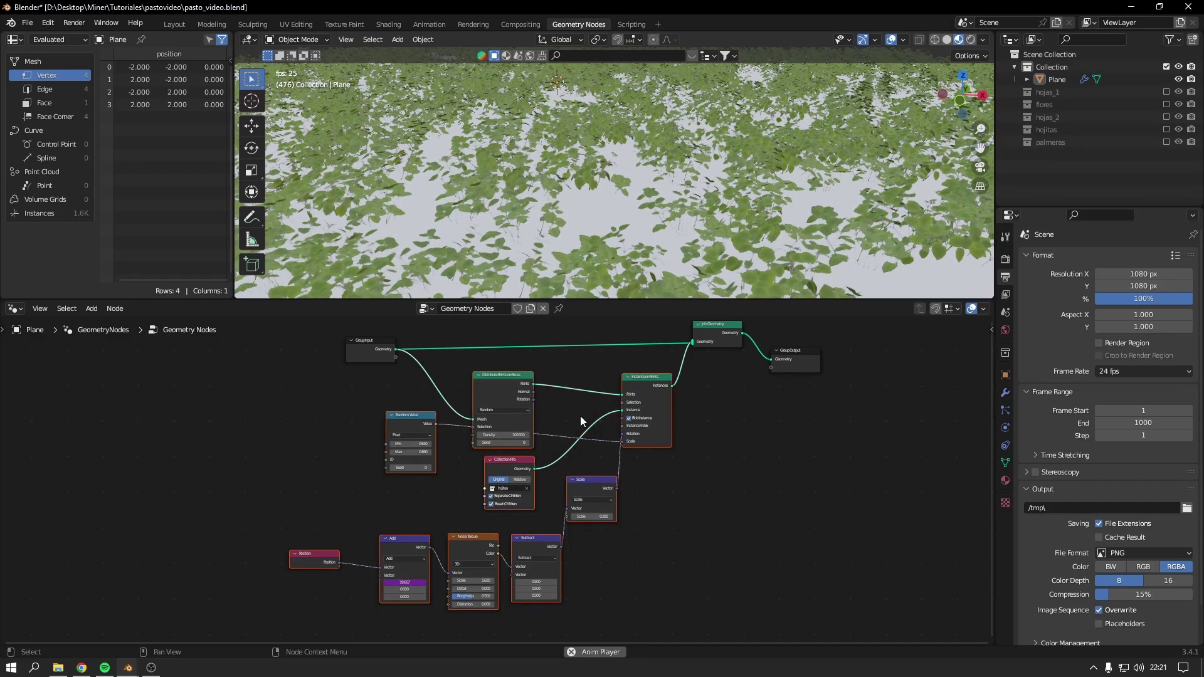
pyautogui.hotkey('ctrl', 'g')
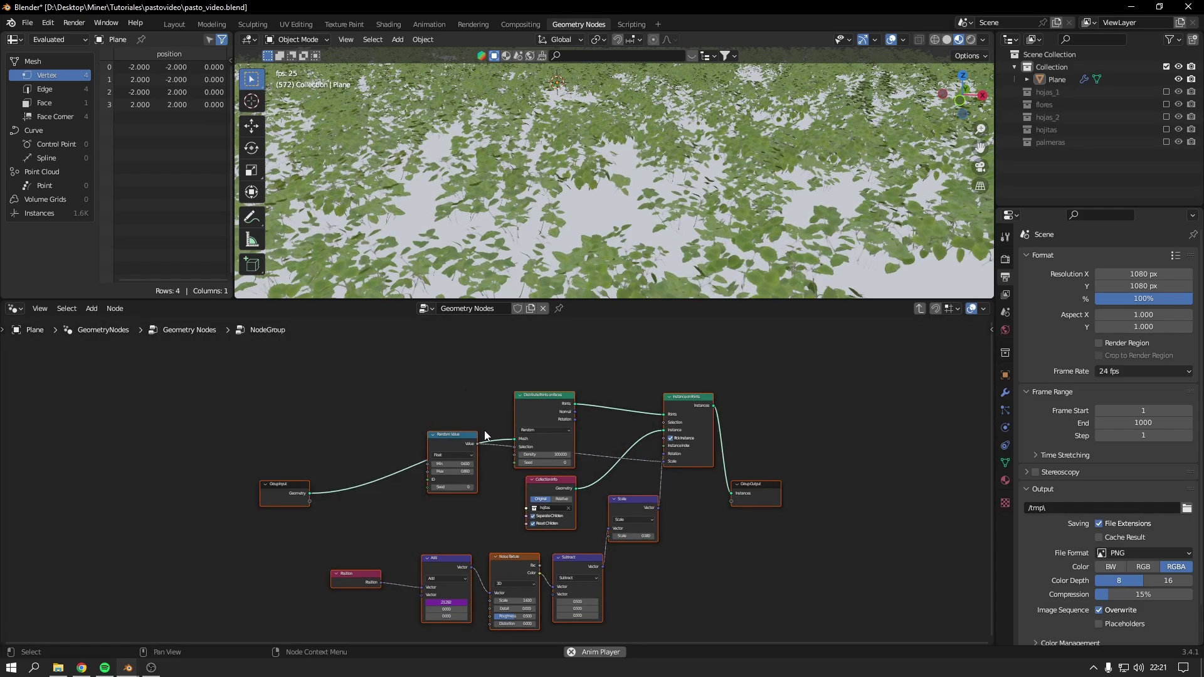
pyautogui.moveTo(631, 488); pyautogui.dragTo(594, 455, button='middle')
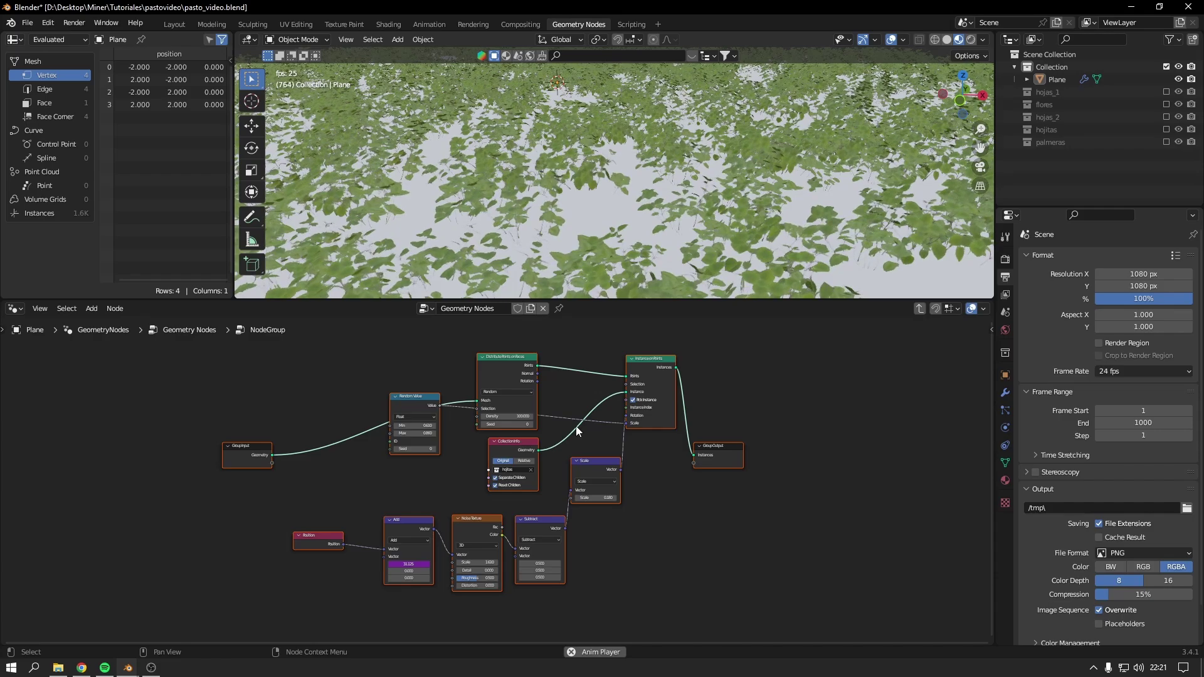
# Place the group node between Group Input and Join Geometry, rename it hojitas, then duplicate it
pyautogui.click(919, 308)
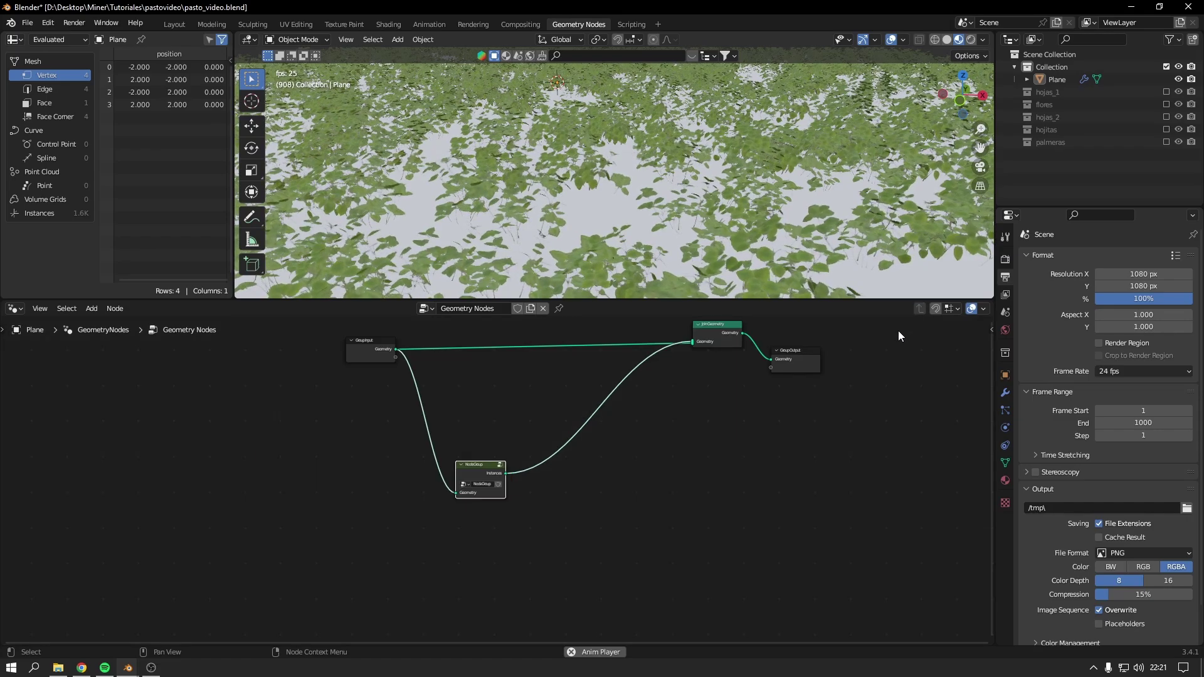
pyautogui.scroll(1, 458, 484)
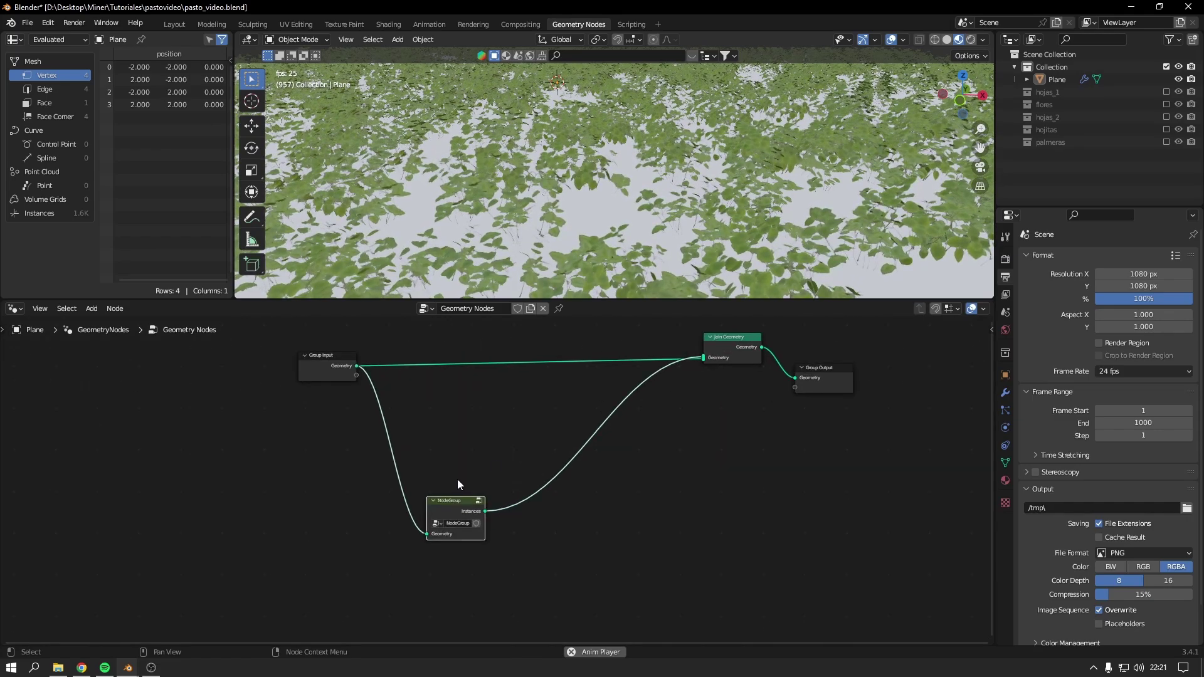
pyautogui.moveTo(454, 501); pyautogui.dragTo(511, 395)
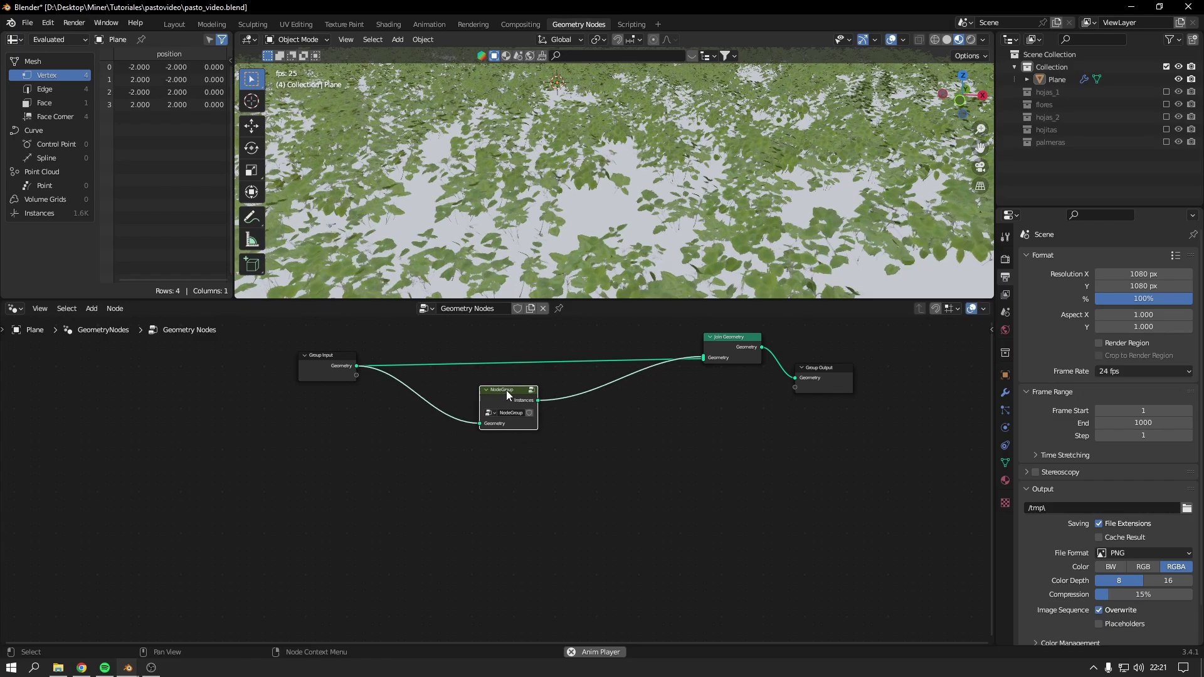
pyautogui.scroll(2, 486, 463)
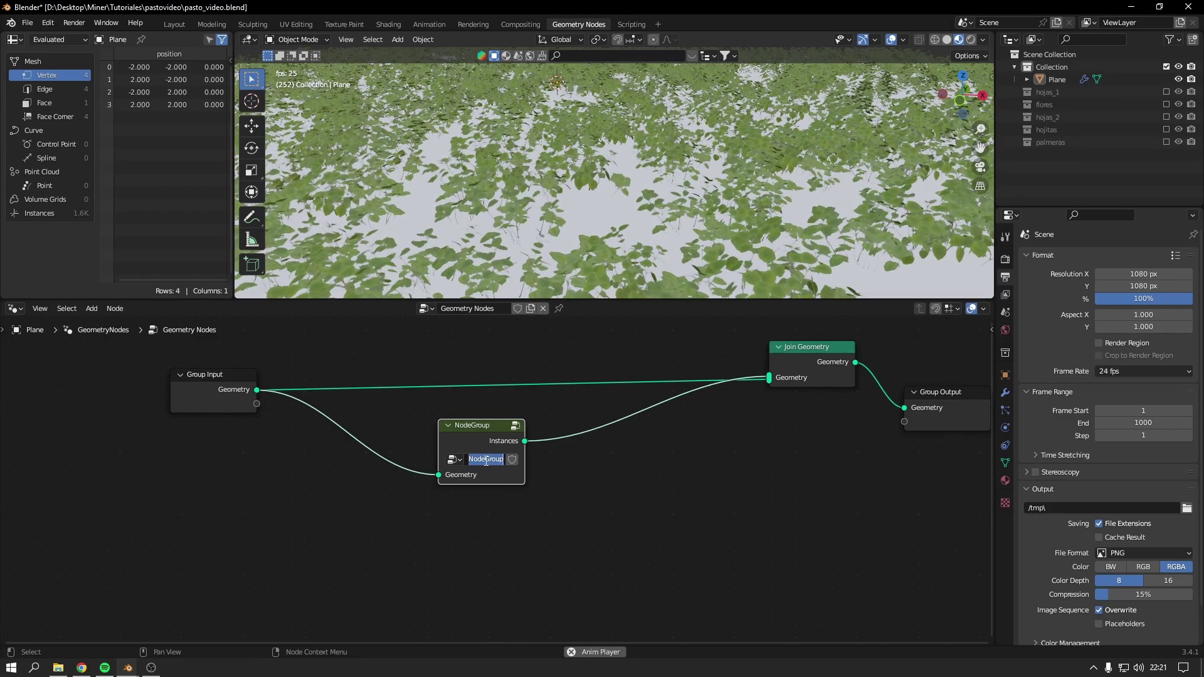
pyautogui.write('hojitas')
pyautogui.moveTo(485, 463); pyautogui.dragTo(501, 416, button='middle')
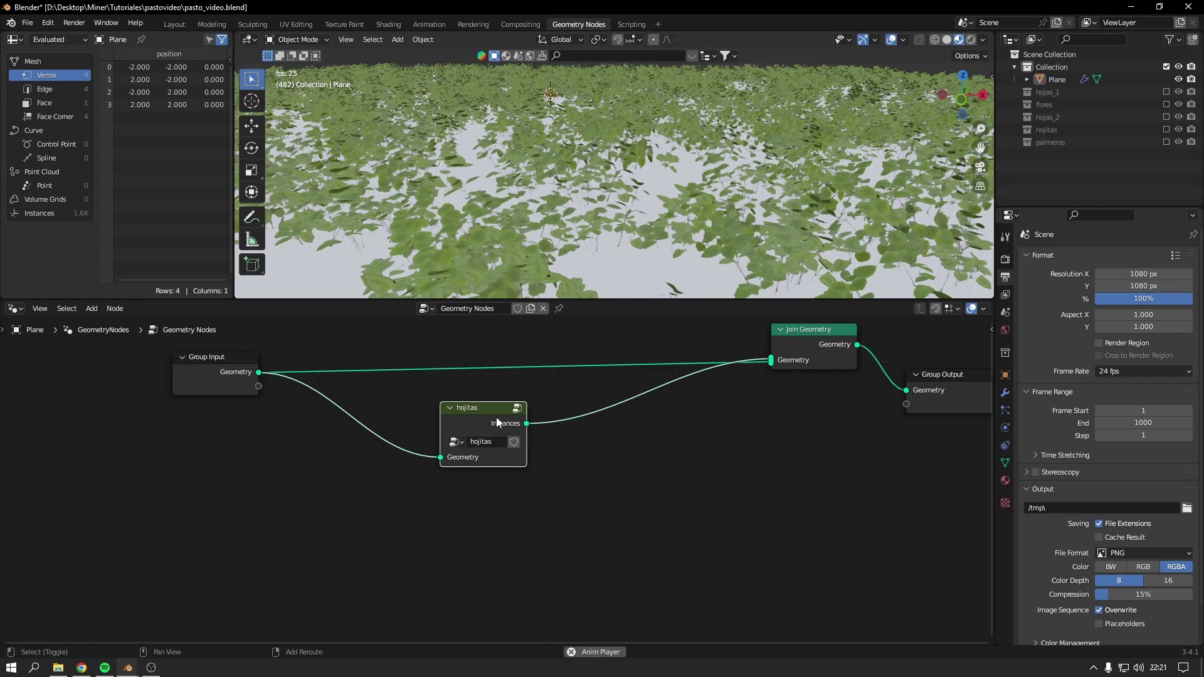
pyautogui.hotkey('shift', 'd')
# Make the copy a single-user group named flores, linked from Group Input into Join Geometry
pyautogui.click(499, 522)
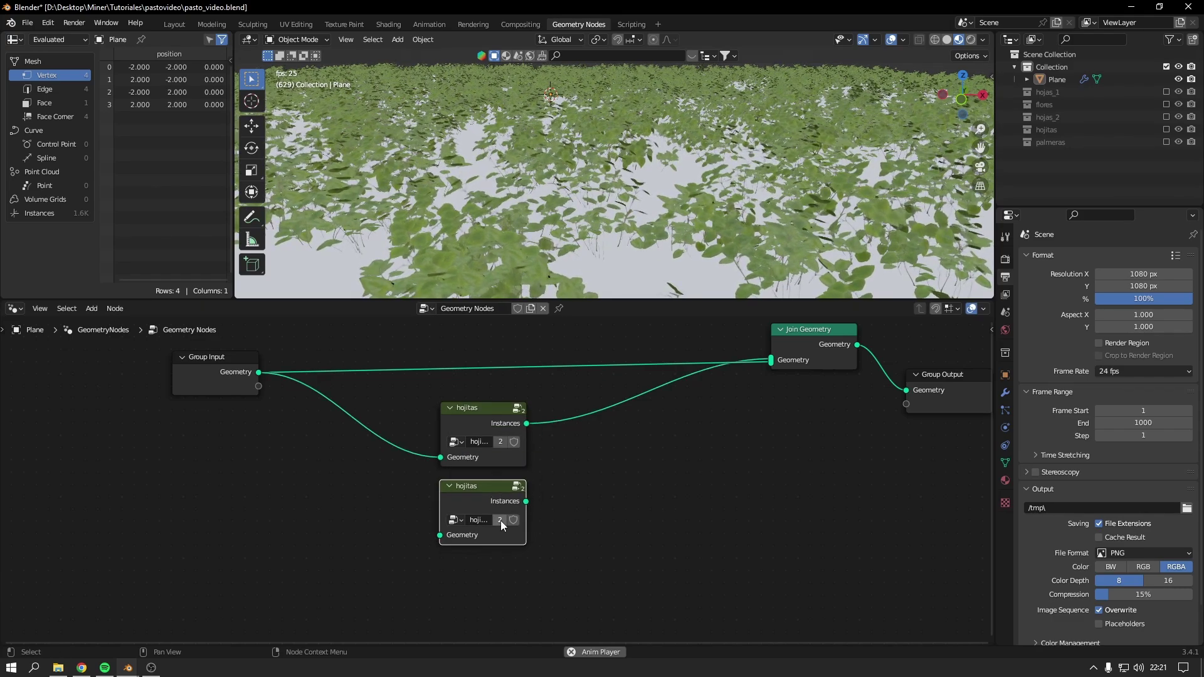
pyautogui.click(500, 521)
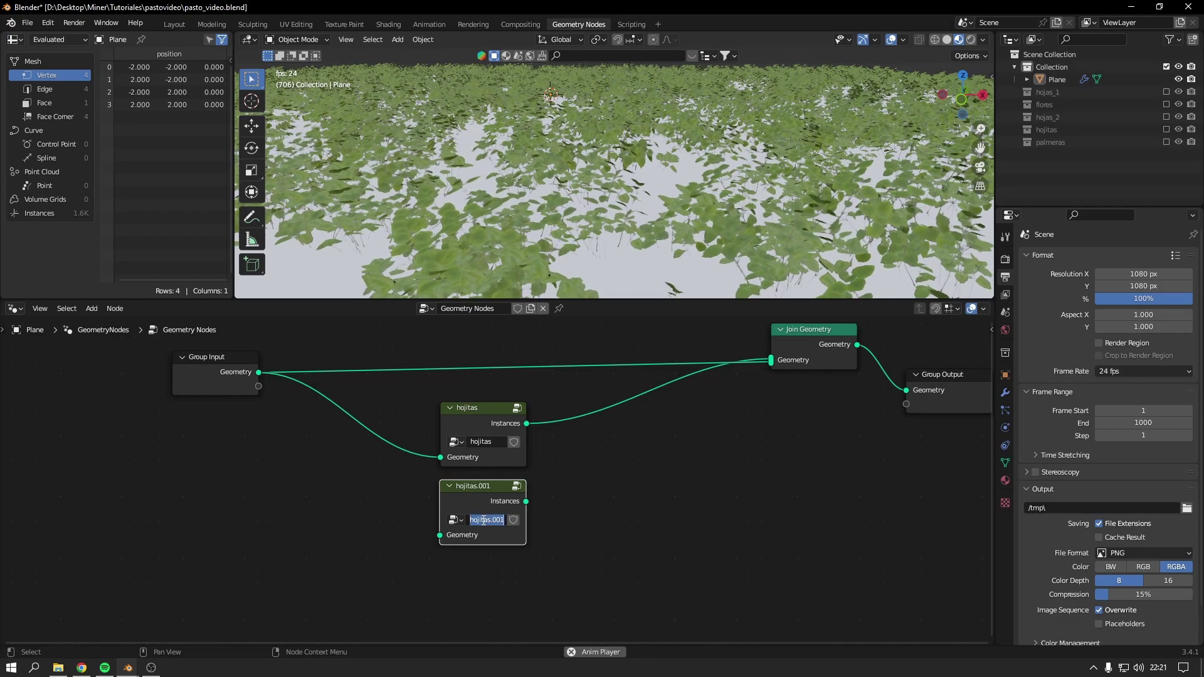
pyautogui.press('BackSpace')
pyautogui.write('s')
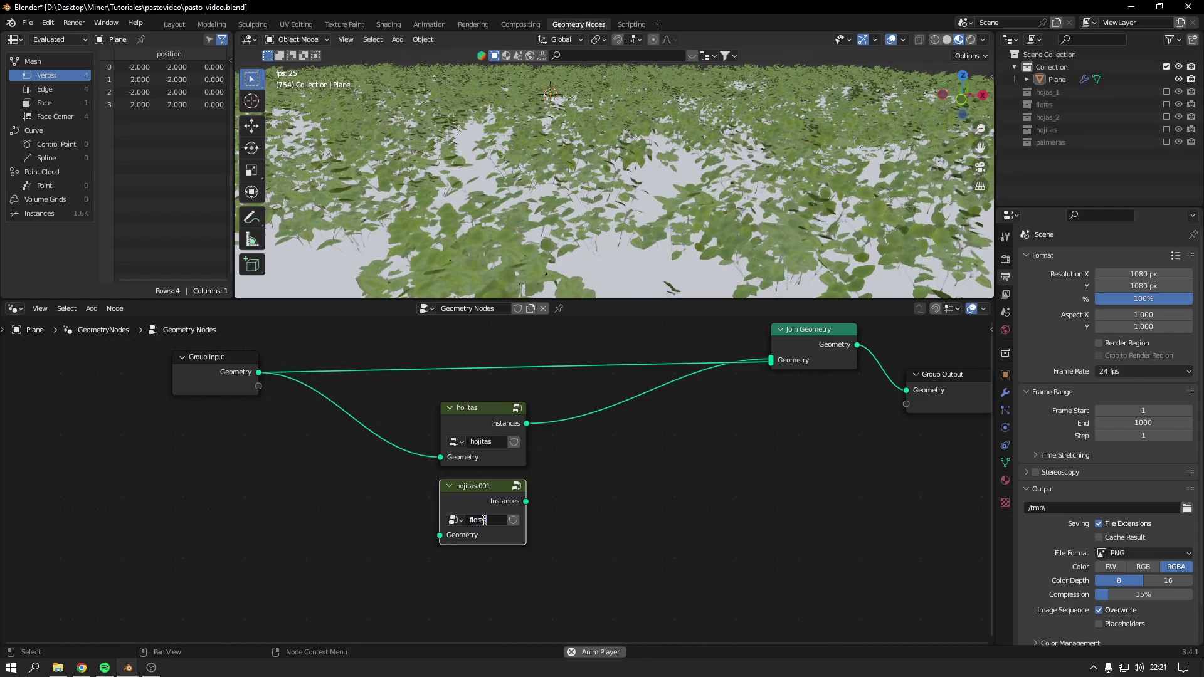
pyautogui.moveTo(259, 372); pyautogui.dragTo(356, 443)
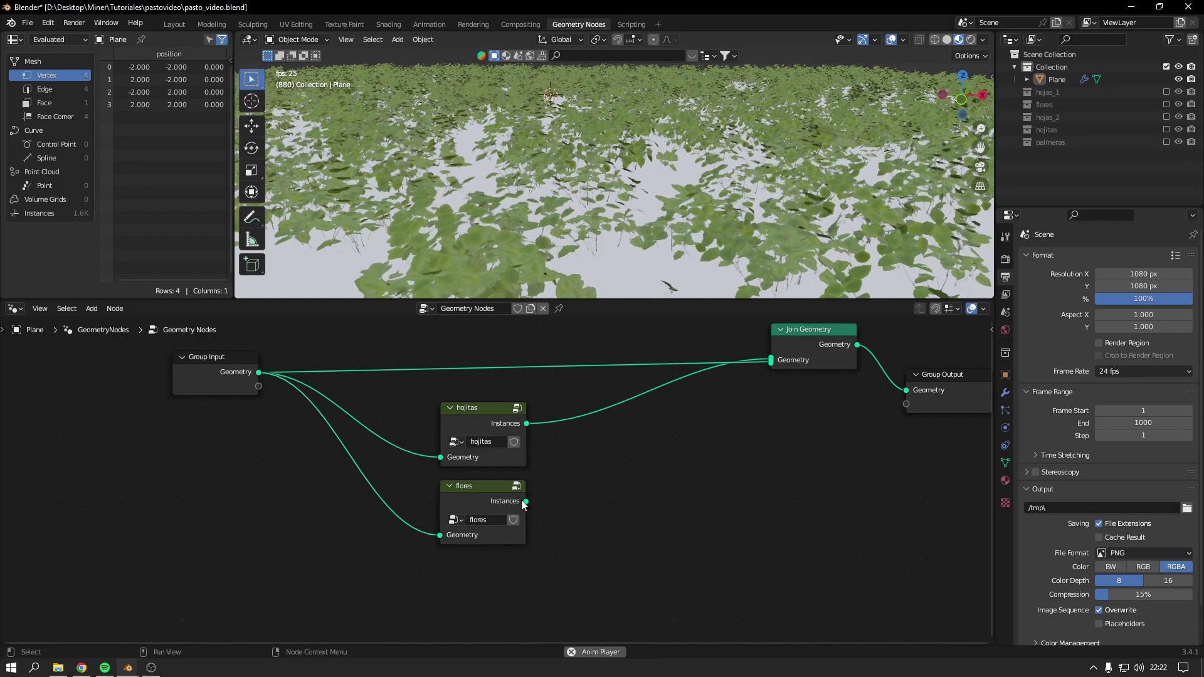
pyautogui.moveTo(526, 501)
pyautogui.mouseDown()
pyautogui.moveTo(744, 363)
pyautogui.moveTo(774, 370)
pyautogui.mouseUp()
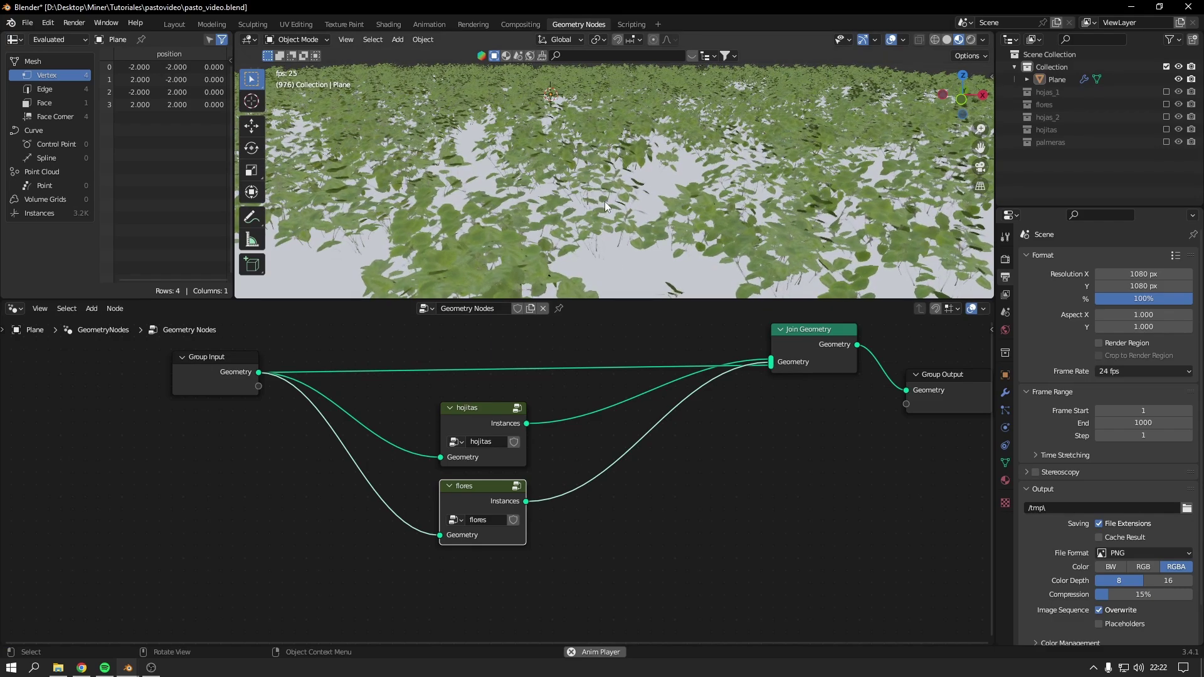
# Inside the flores group, set Collection Info to instance the flores collection
pyautogui.click(517, 491)
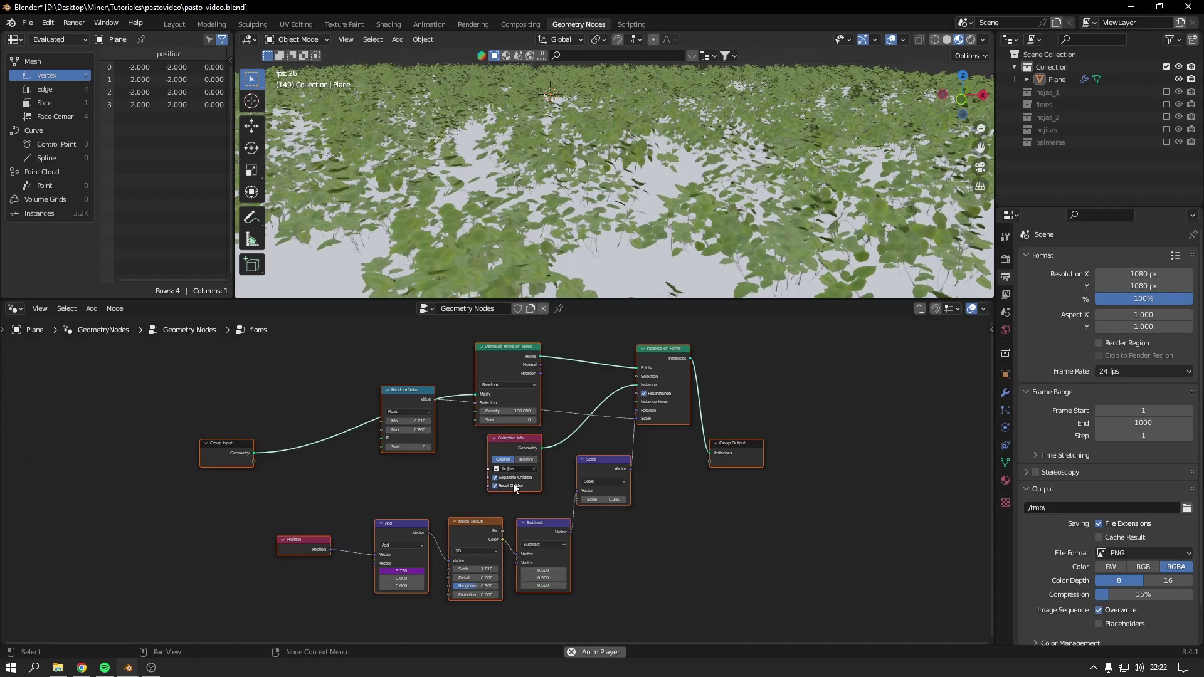
pyautogui.scroll(2, 545, 465)
pyautogui.scroll(1, 496, 464)
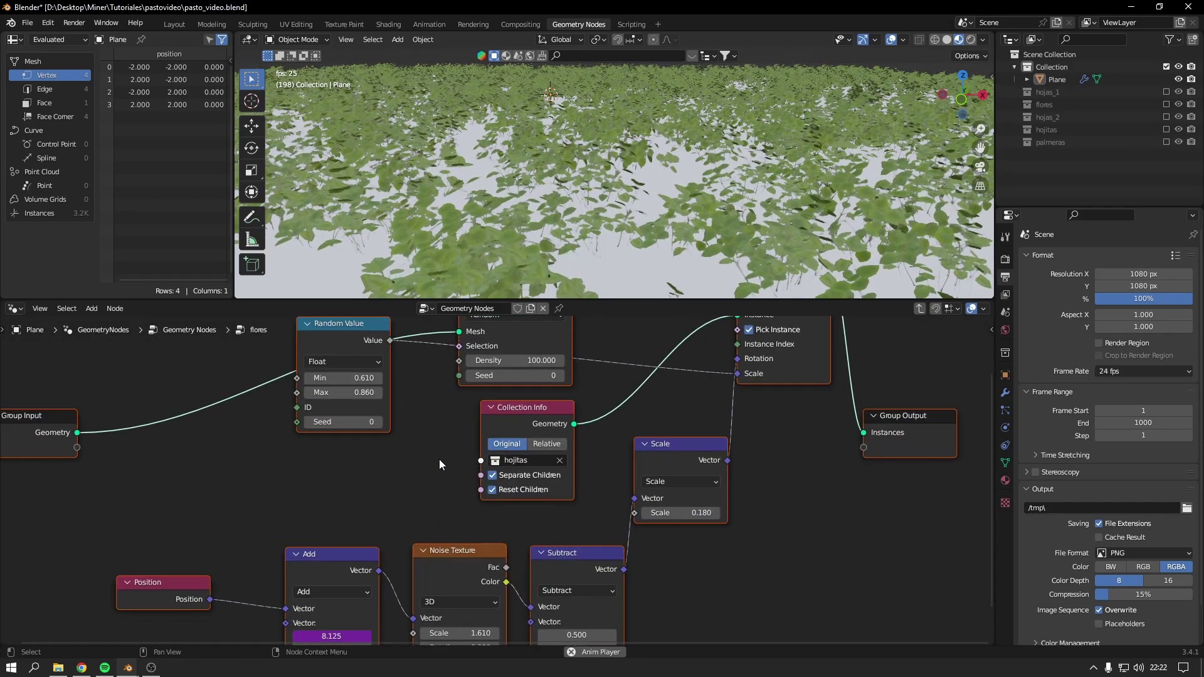
pyautogui.click(507, 461)
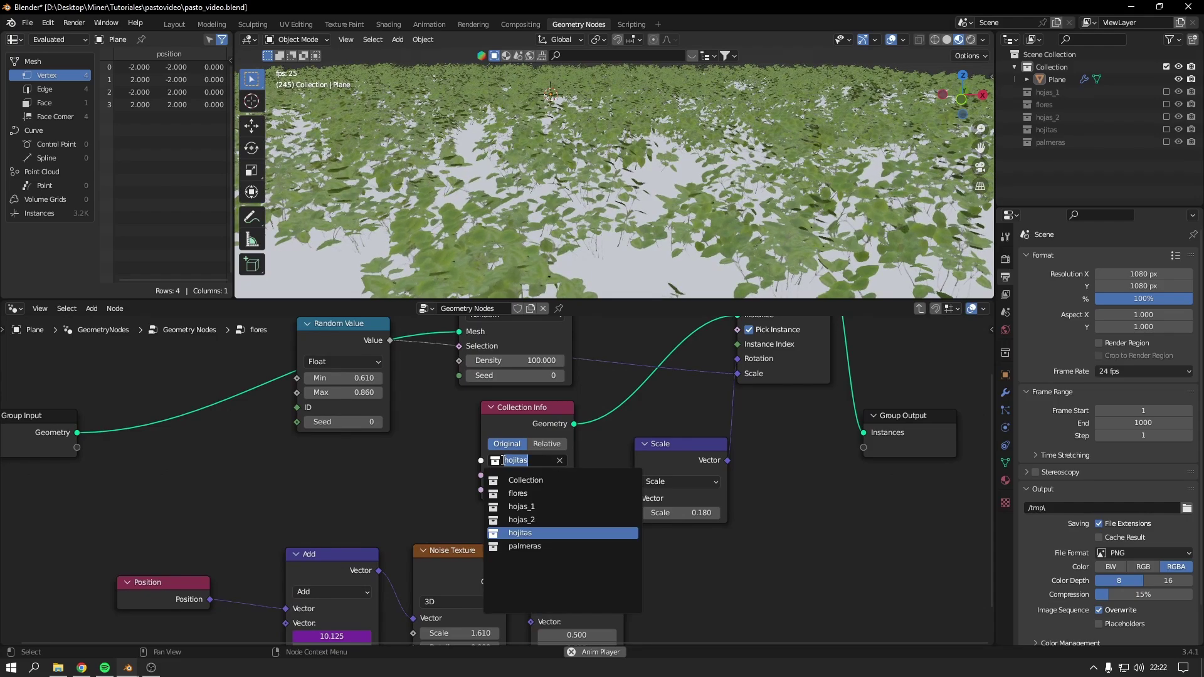
pyautogui.click(544, 495)
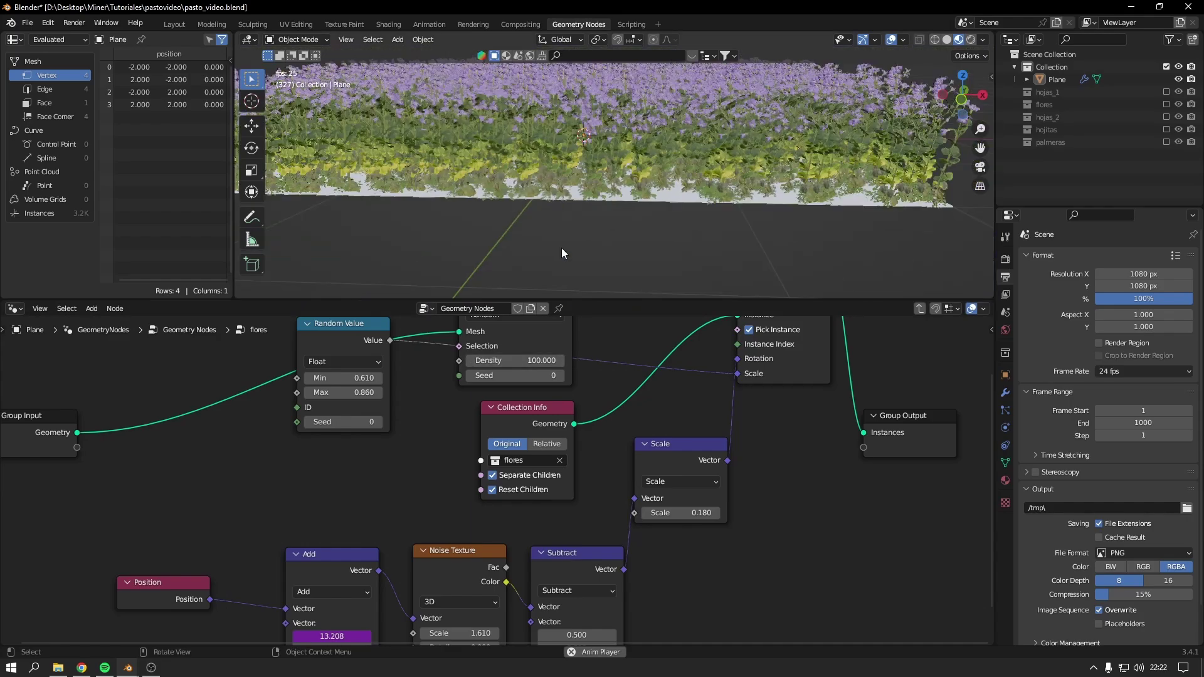
# Lower the Random Value minimum size to 0.020, giving a 0.020–0.350 size range
pyautogui.moveTo(606, 212); pyautogui.dragTo(671, 256, button='middle')
pyautogui.scroll(3, 671, 256)
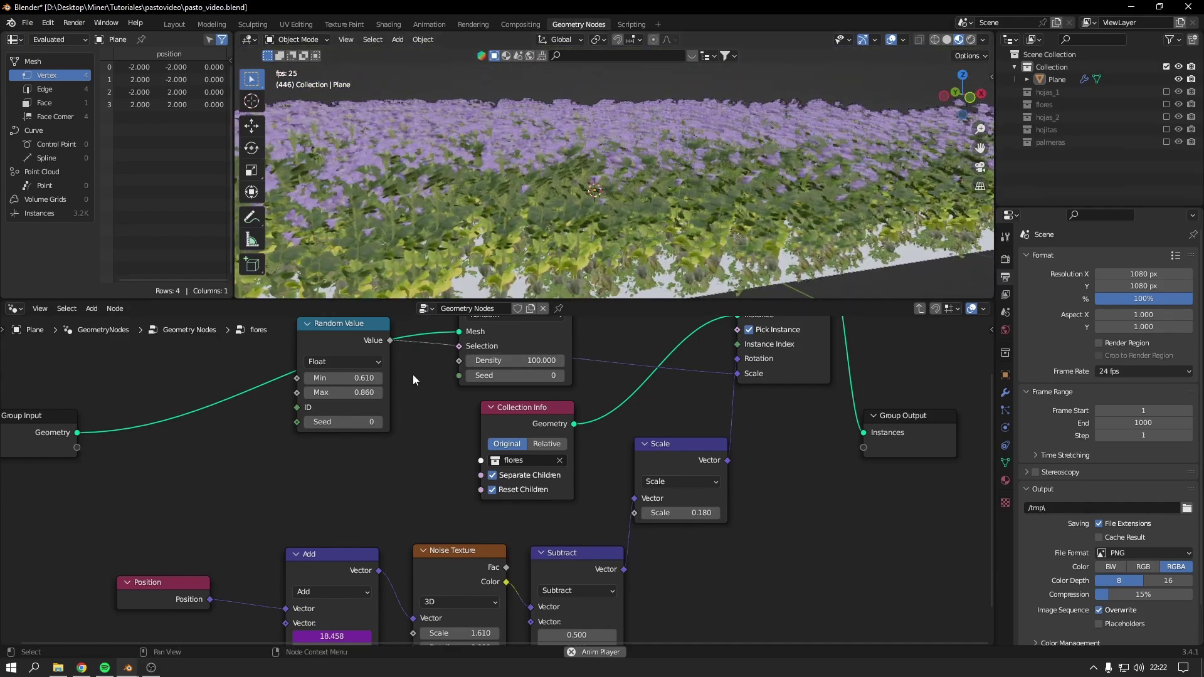
pyautogui.moveTo(413, 374); pyautogui.dragTo(483, 399, button='middle')
pyautogui.scroll(2, 483, 399)
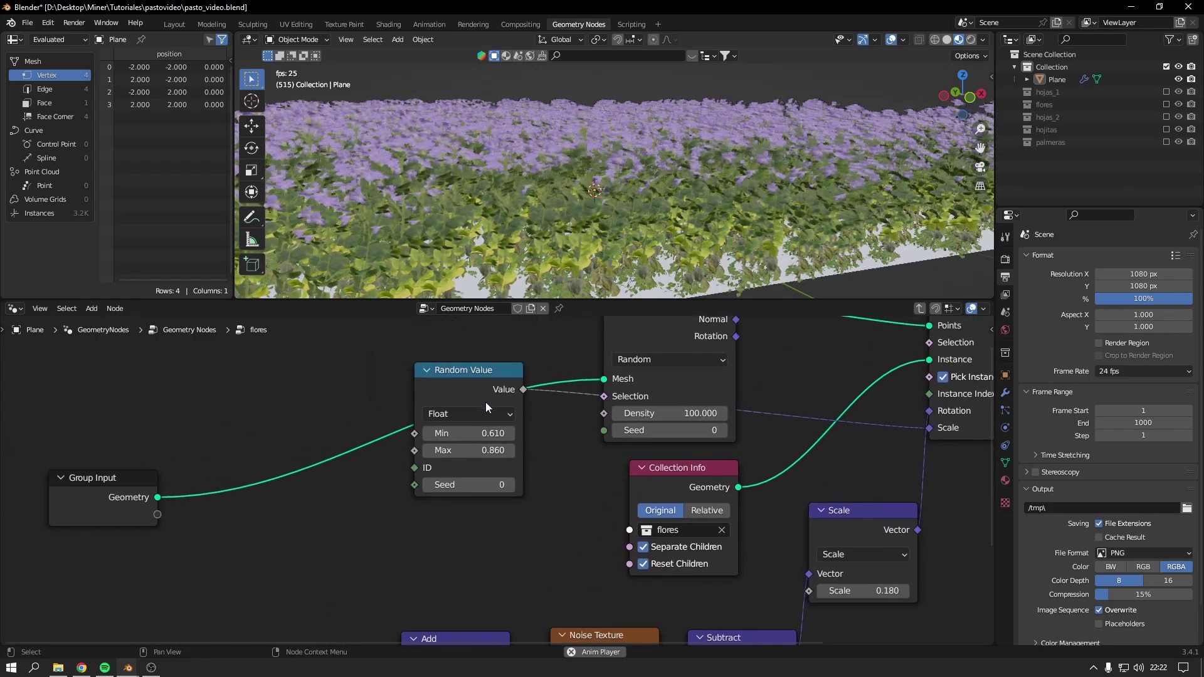
pyautogui.moveTo(480, 376); pyautogui.dragTo(500, 439)
pyautogui.moveTo(529, 458); pyautogui.dragTo(457, 439, button='middle')
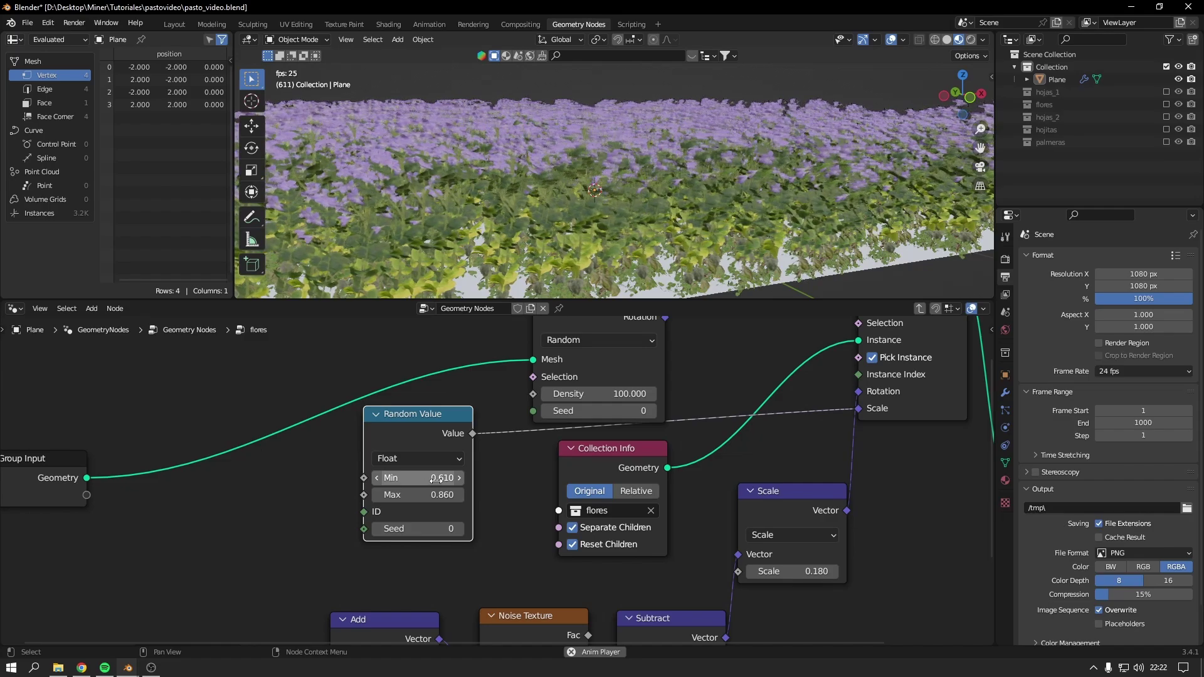
pyautogui.moveTo(437, 479)
pyautogui.mouseDown()
pyautogui.moveTo(401, 479)
pyautogui.moveTo(408, 495)
pyautogui.mouseUp()
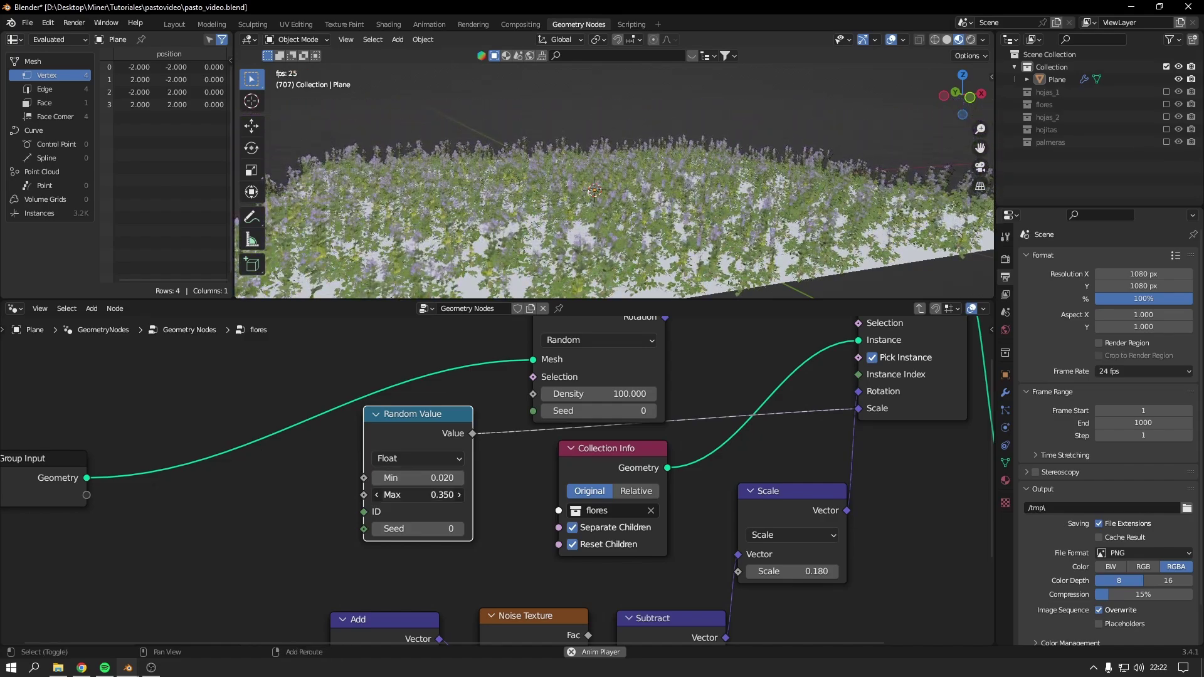
# Reduce the Distribute Points density to 9 to thin out the flowers
pyautogui.moveTo(675, 278); pyautogui.dragTo(645, 285, button='middle')
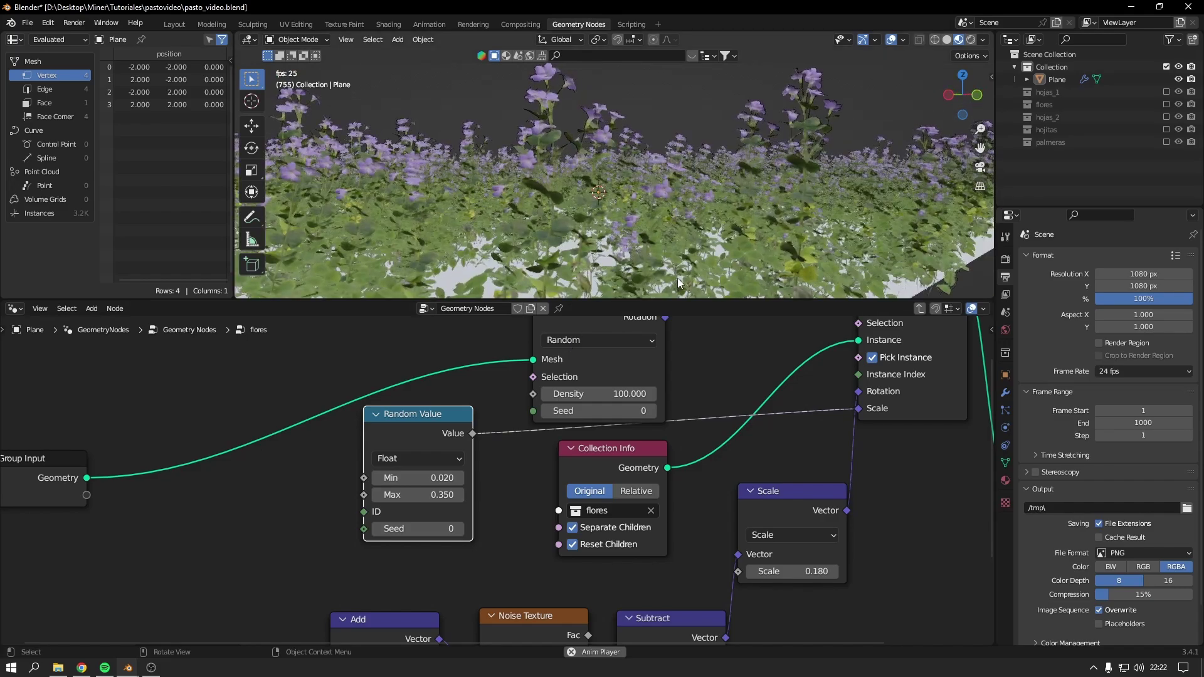
pyautogui.scroll(3, 645, 285)
pyautogui.moveTo(715, 366); pyautogui.dragTo(619, 376, button='middle')
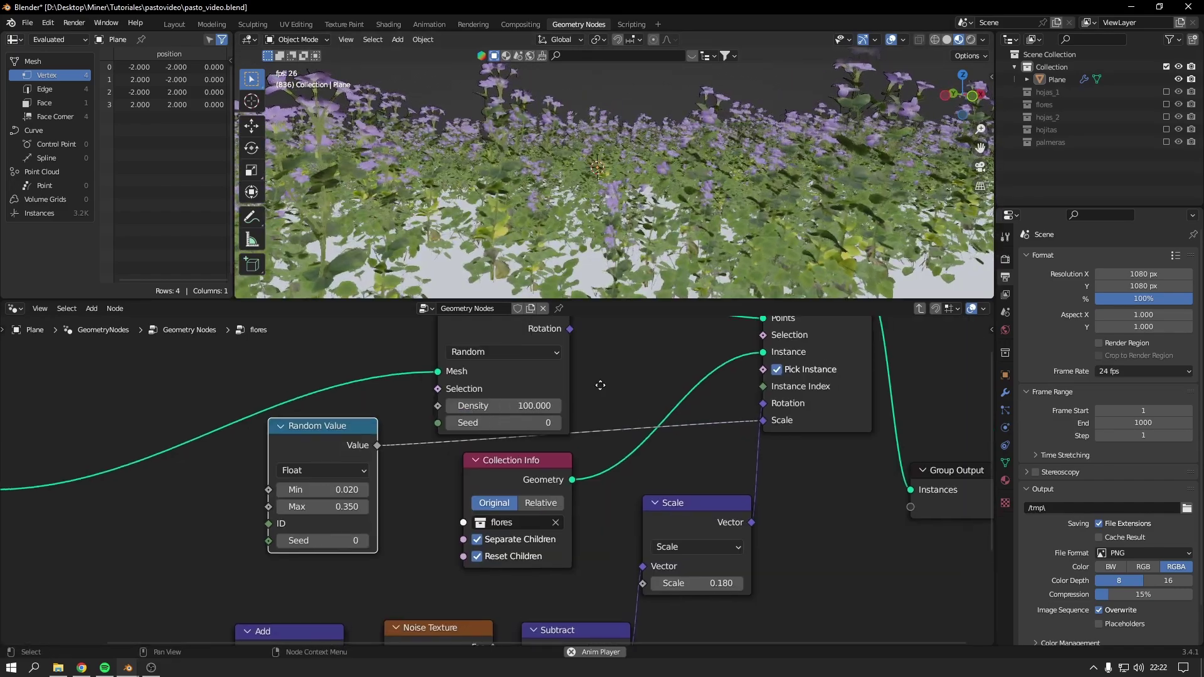
pyautogui.moveTo(536, 420)
pyautogui.mouseDown()
pyautogui.moveTo(476, 420)
pyautogui.moveTo(502, 420)
pyautogui.mouseUp()
pyautogui.press('Home')
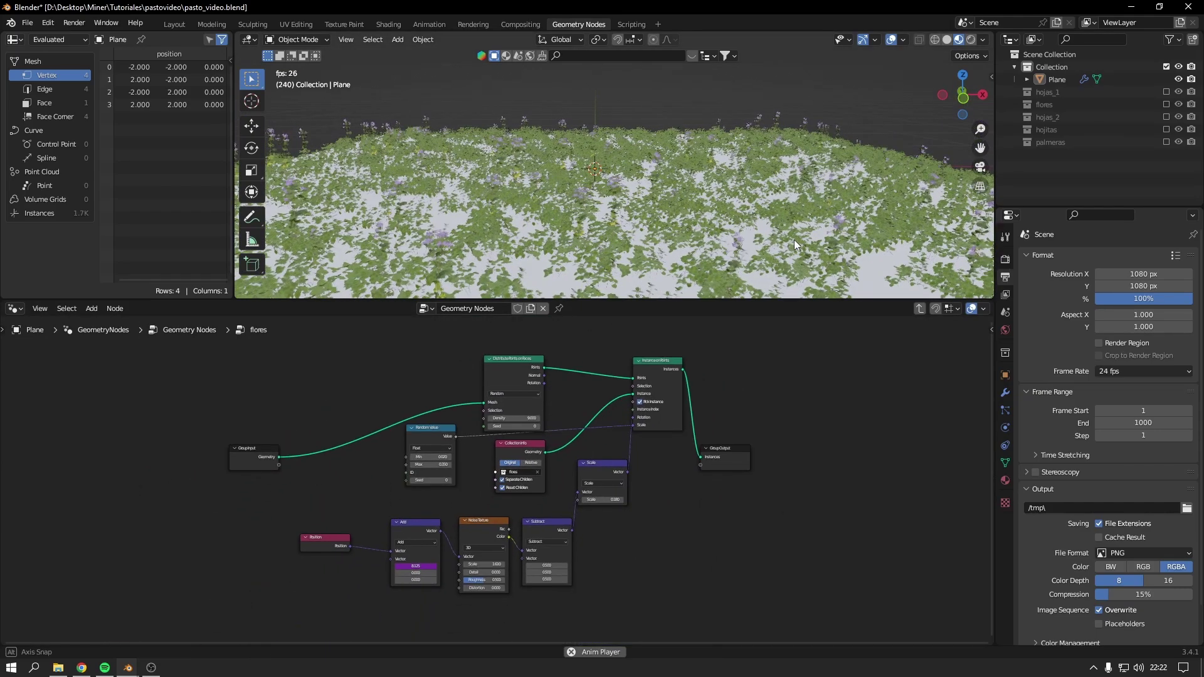
# Inspect the combined flowers and foliage closely, then return to the Layout workspace
pyautogui.scroll(4, 794, 239)
pyautogui.moveTo(748, 200); pyautogui.dragTo(740, 212, button='middle')
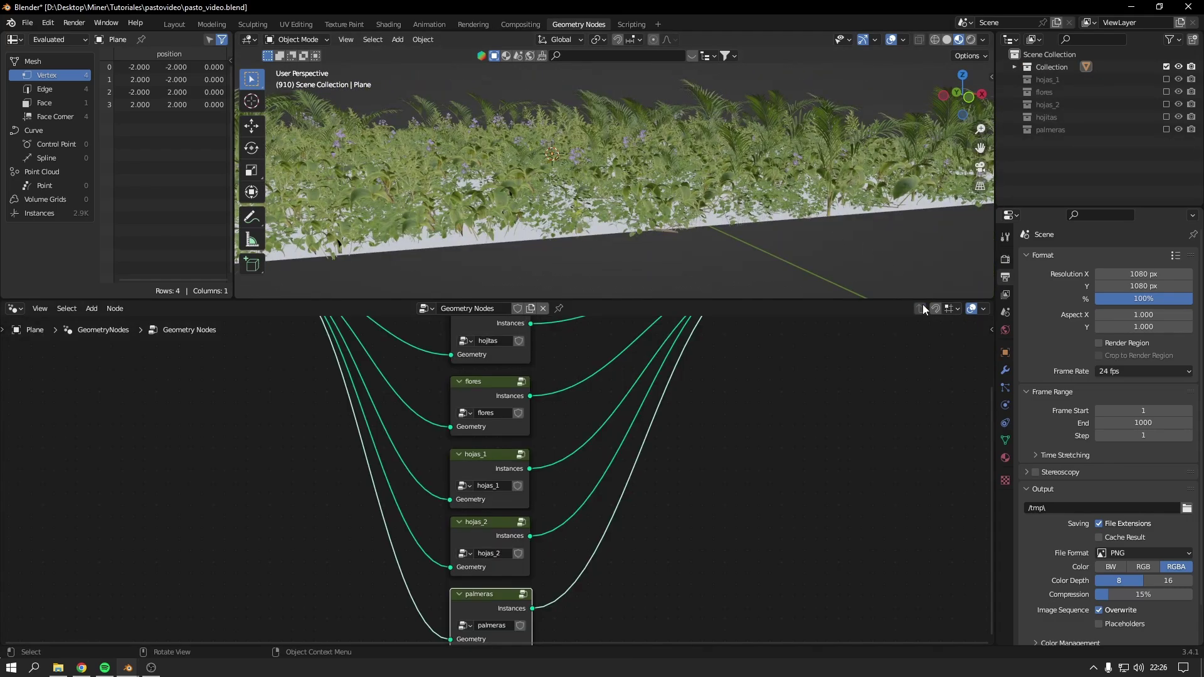
pyautogui.scroll(-2, 581, 461)
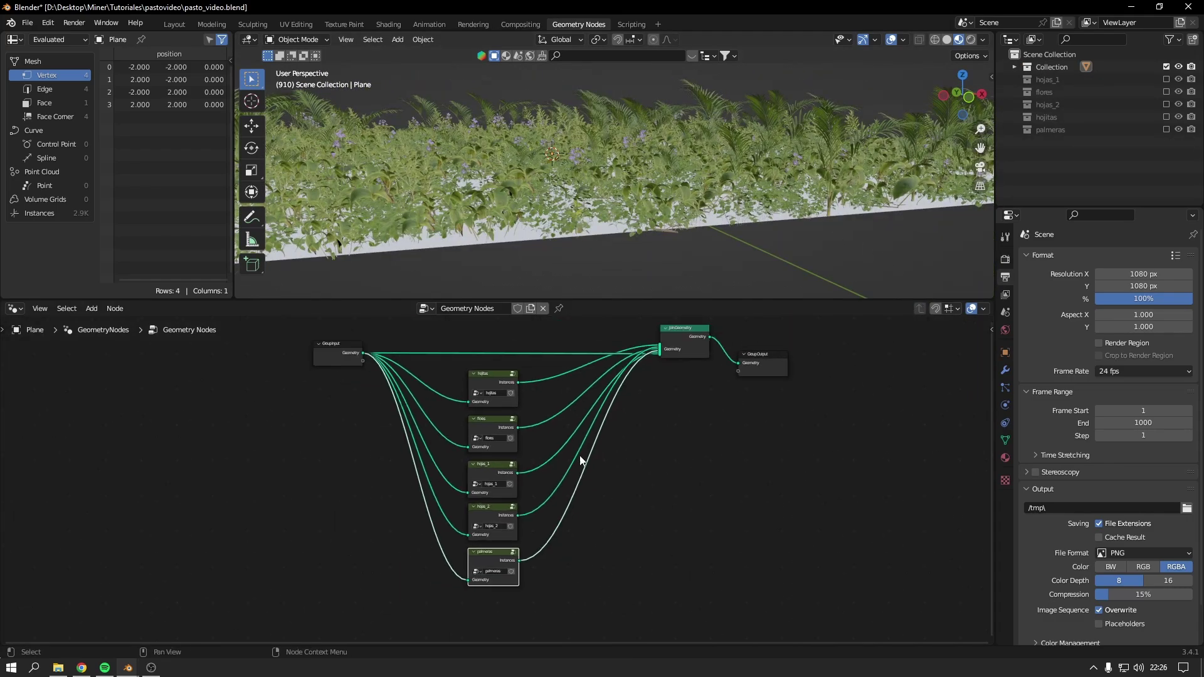
pyautogui.scroll(1, 428, 354)
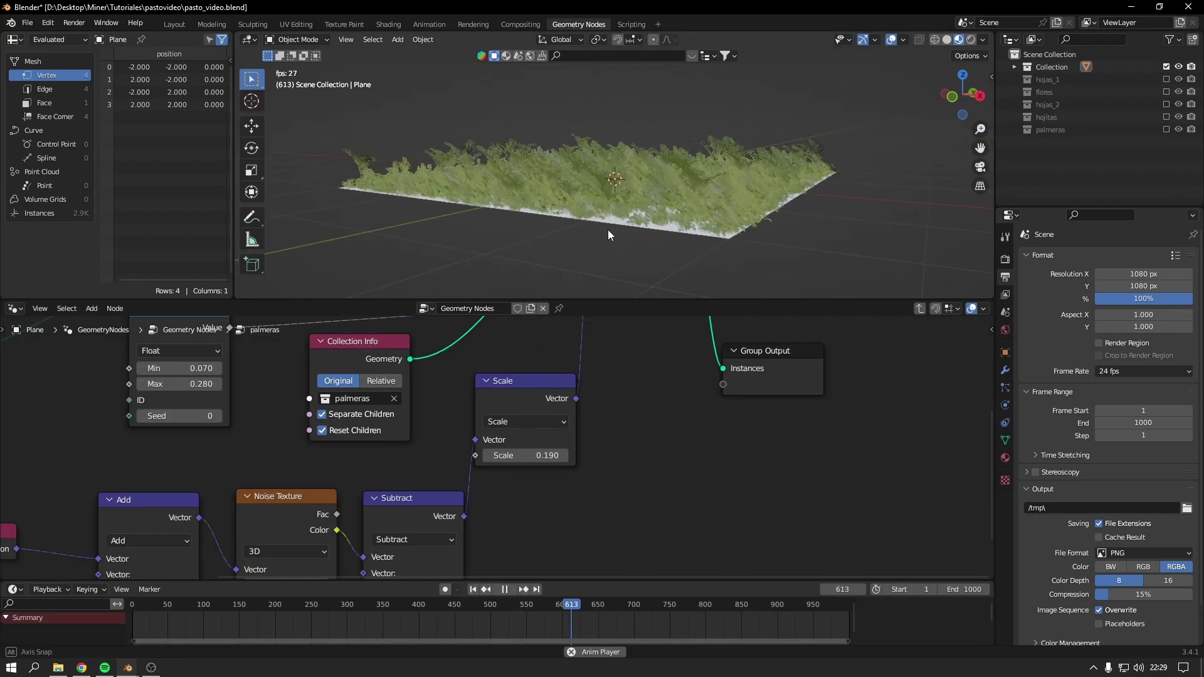
pyautogui.scroll(3, 608, 230)
pyautogui.moveTo(642, 252)
pyautogui.mouseDown(button='middle')
pyautogui.moveTo(671, 238)
pyautogui.moveTo(578, 186)
pyautogui.mouseUp(button='middle')
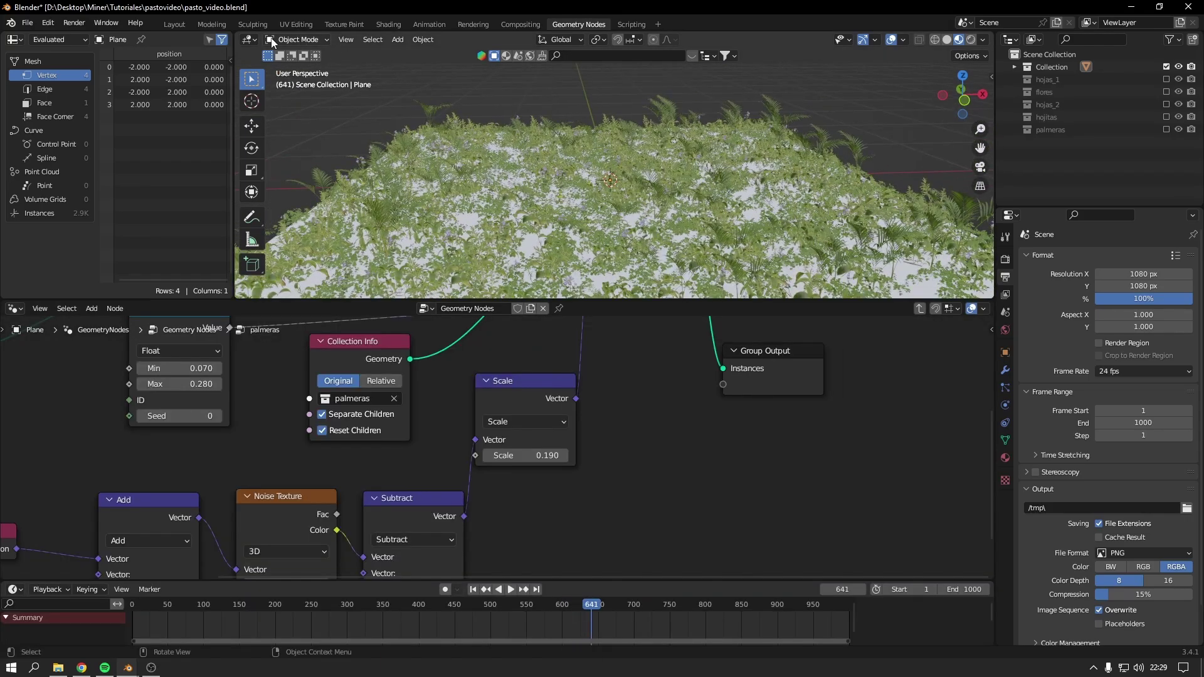
pyautogui.click(166, 22)
pyautogui.scroll(-4, 358, 209)
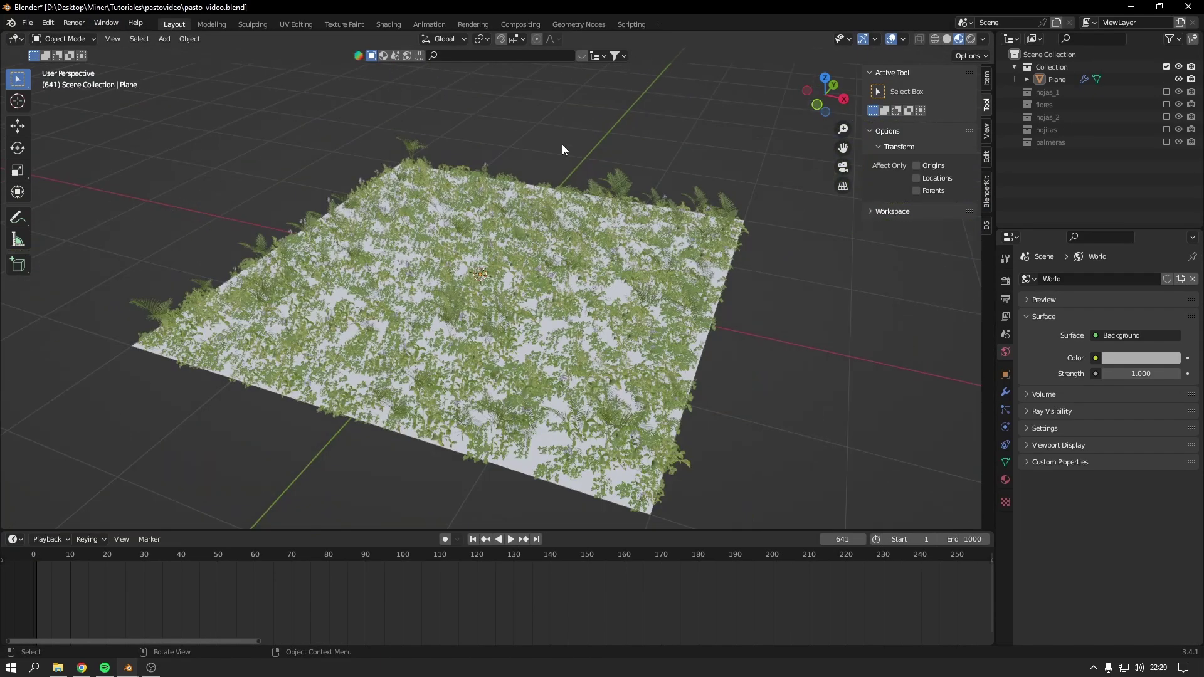
# Select the grass plane and show its modifier settings
pyautogui.moveTo(562, 144)
pyautogui.mouseDown(button='middle')
pyautogui.moveTo(513, 160)
pyautogui.moveTo(543, 175)
pyautogui.moveTo(483, 171)
pyautogui.moveTo(486, 214)
pyautogui.mouseUp(button='middle')
pyautogui.click(488, 193)
pyautogui.scroll(2, 487, 214)
pyautogui.scroll(-2, 589, 352)
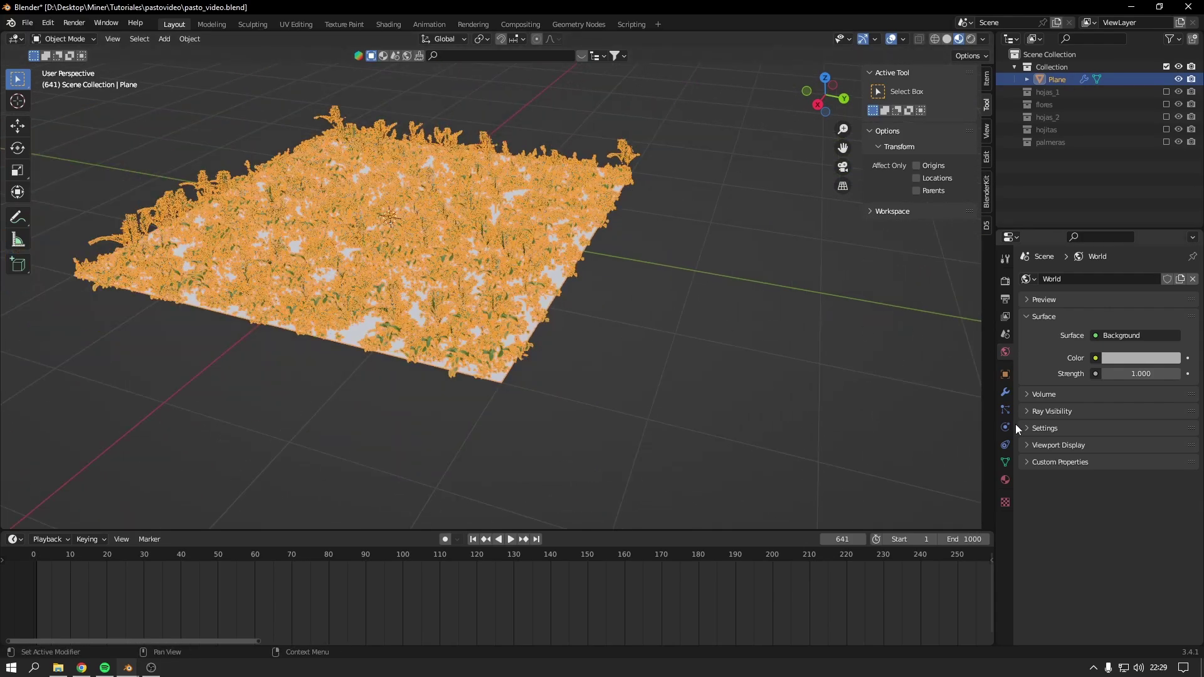
pyautogui.click(1005, 392)
pyautogui.moveTo(489, 295)
pyautogui.mouseDown(button='middle')
pyautogui.moveTo(595, 310)
pyautogui.moveTo(700, 373)
pyautogui.moveTo(600, 327)
pyautogui.moveTo(639, 314)
pyautogui.moveTo(649, 337)
pyautogui.moveTo(584, 347)
pyautogui.mouseUp(button='middle')
pyautogui.click(595, 310)
pyautogui.moveTo(510, 370); pyautogui.dragTo(367, 402, button='middle')
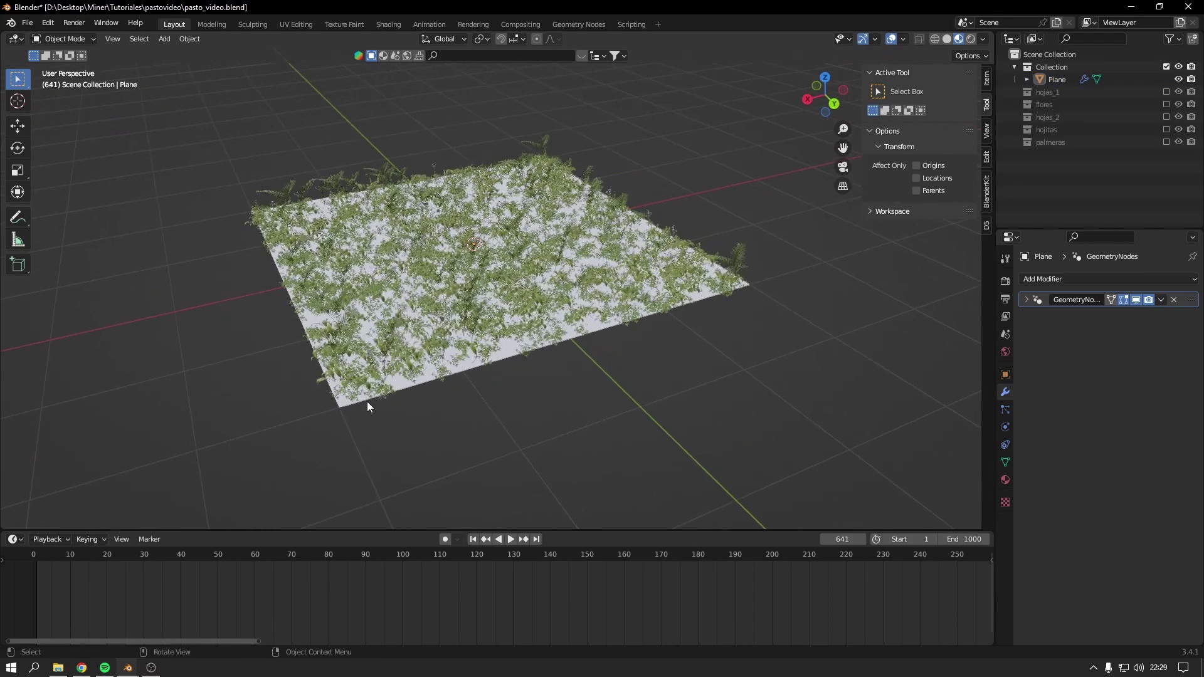
# In Edit Mode, lift part of the plane's mesh into a hill, then return to Object Mode
pyautogui.press('Tab')
pyautogui.moveTo(553, 350); pyautogui.dragTo(571, 330, button='middle')
pyautogui.scroll(4, 580, 320)
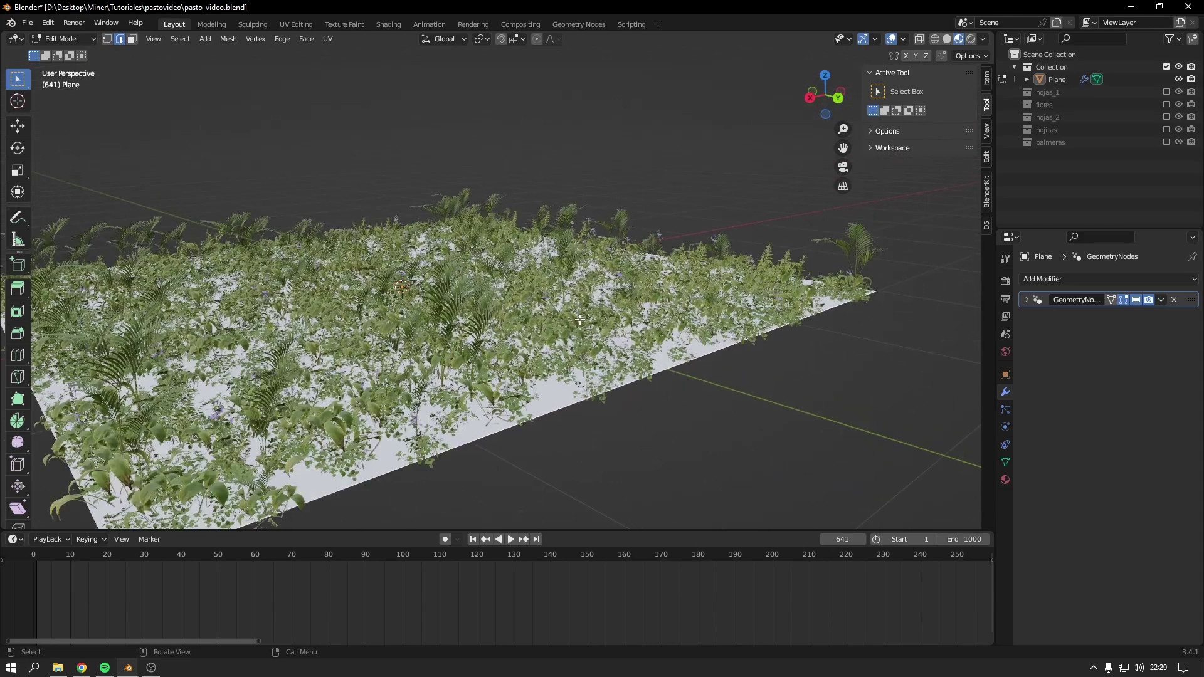
pyautogui.scroll(-5, 522, 320)
pyautogui.moveTo(496, 342); pyautogui.dragTo(567, 350, button='middle')
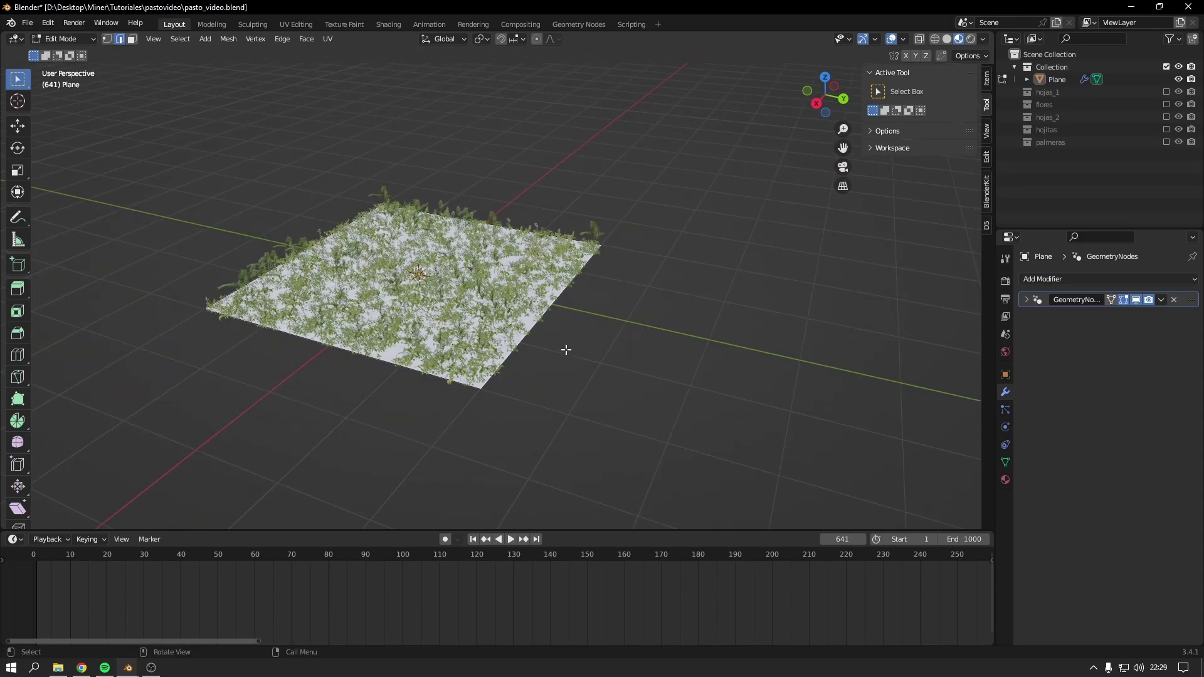
pyautogui.press('g')
pyautogui.click(439, 320)
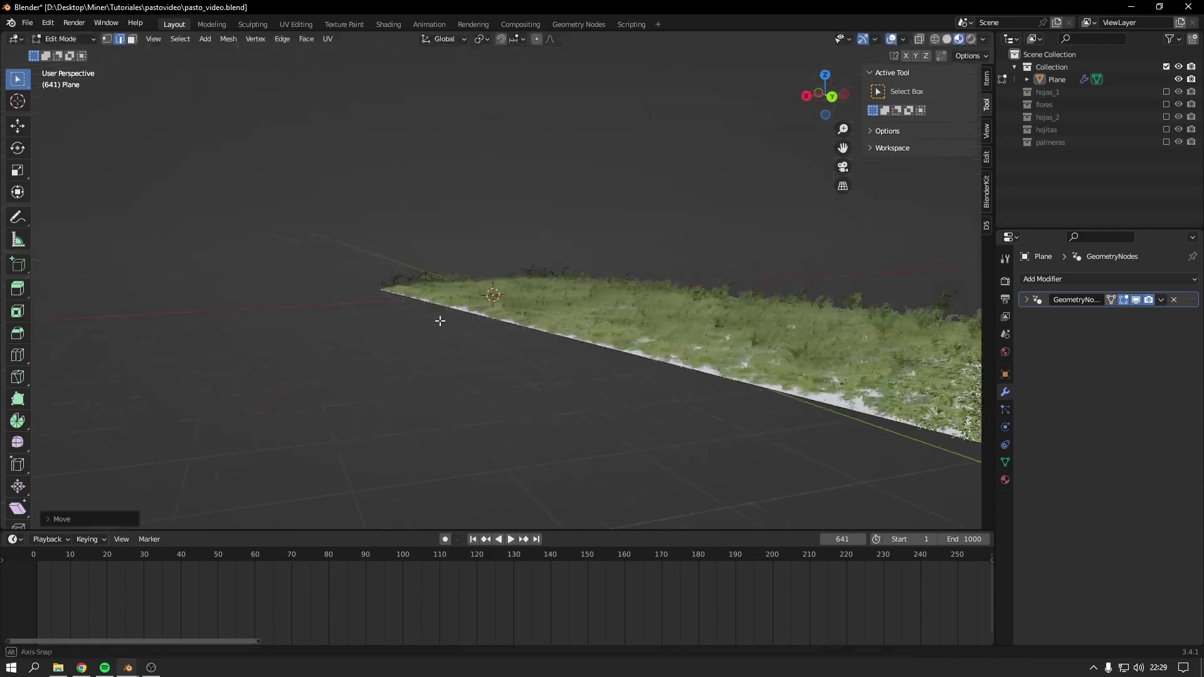
pyautogui.moveTo(438, 320)
pyautogui.mouseDown(button='middle')
pyautogui.moveTo(319, 276)
pyautogui.moveTo(564, 283)
pyautogui.mouseUp(button='middle')
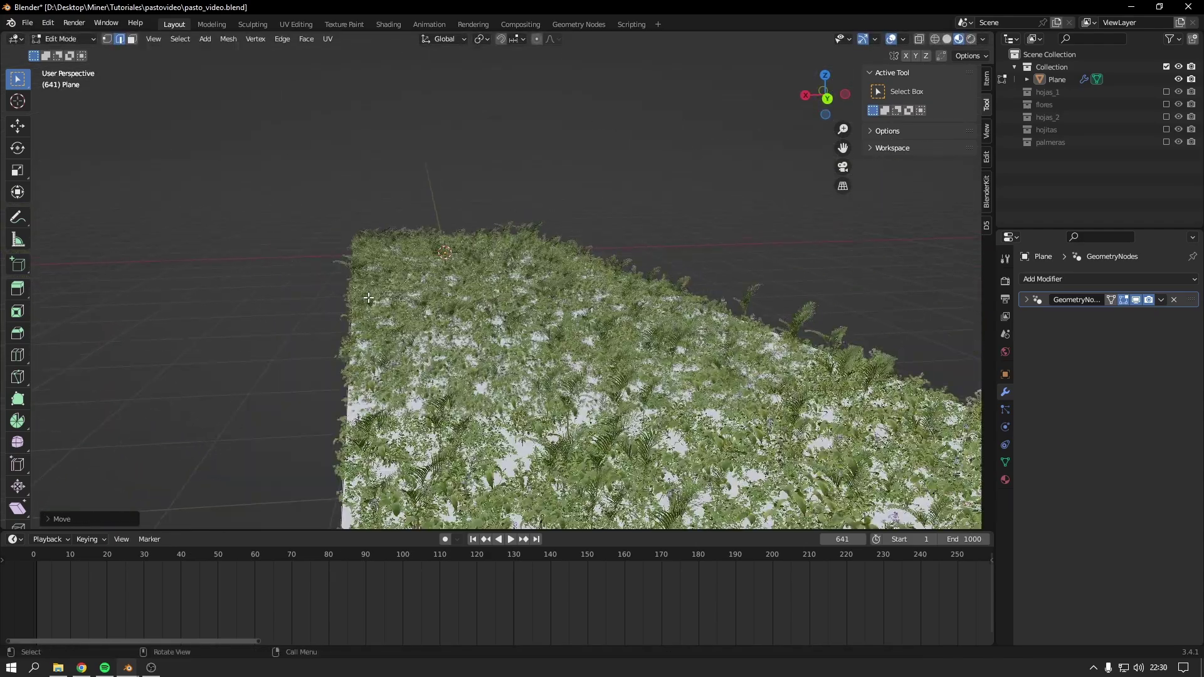
pyautogui.press('Tab')
# Save the blend file with Ctrl+S
pyautogui.scroll(4, 726, 271)
pyautogui.hotkey('ctrl', 's')
pyautogui.scroll(-4, 727, 270)
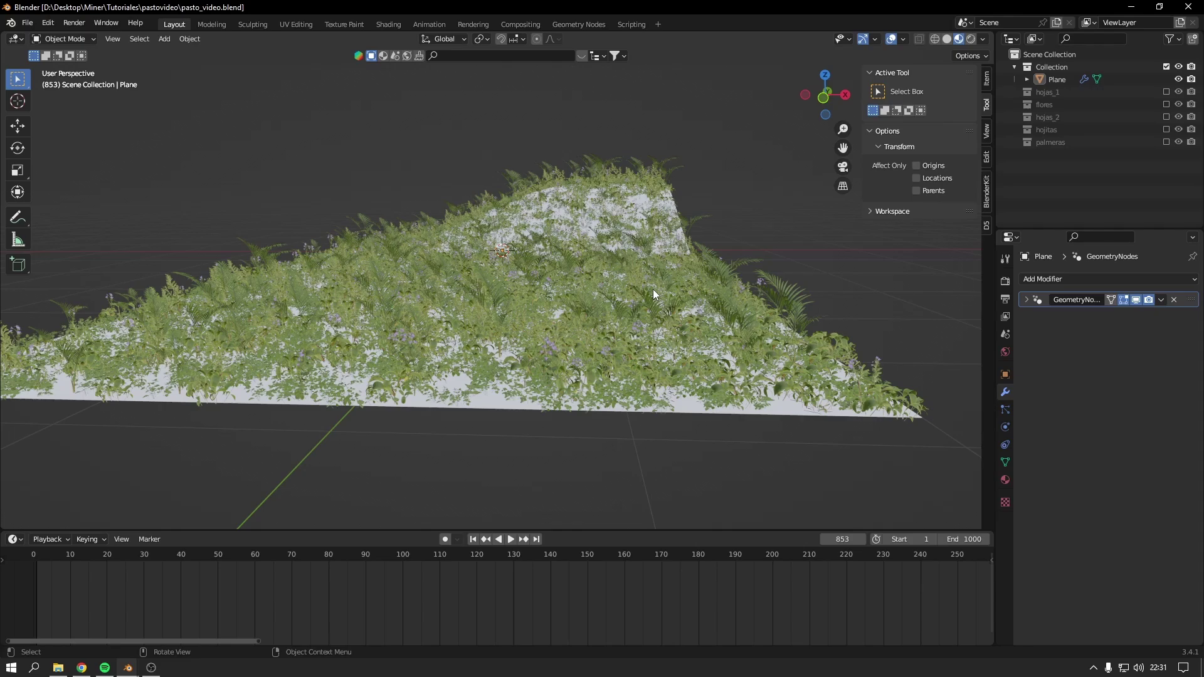
pyautogui.moveTo(653, 288); pyautogui.dragTo(652, 296, button='middle')
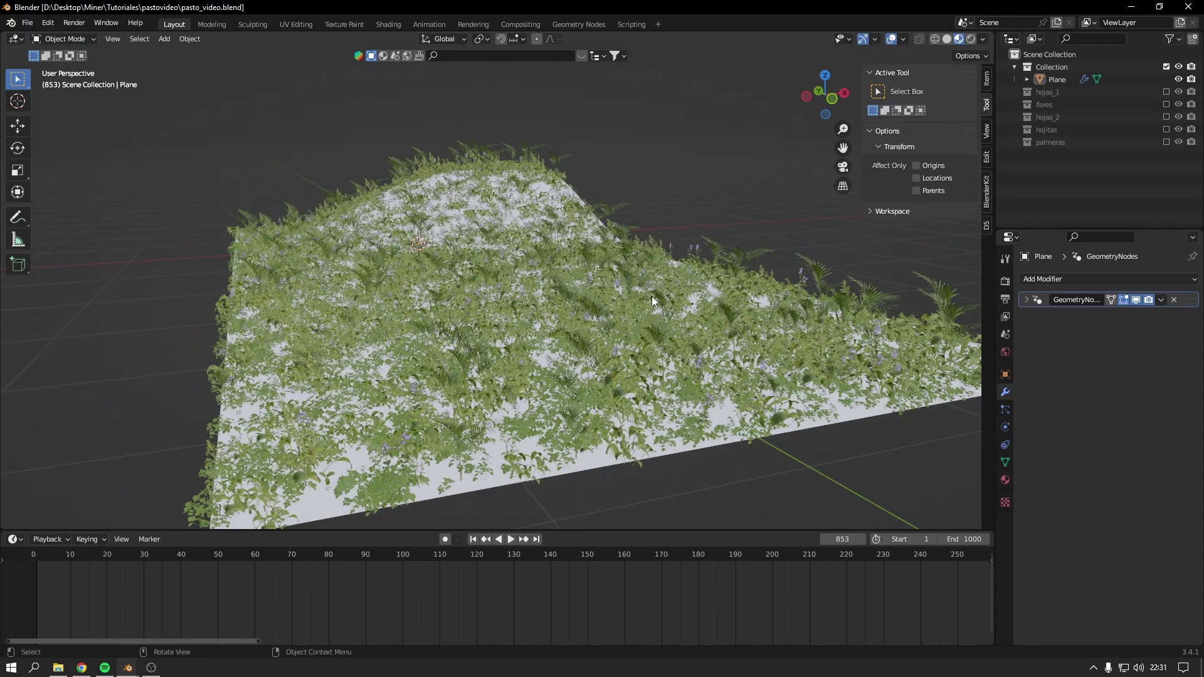
pyautogui.moveTo(652, 297); pyautogui.dragTo(616, 321, button='middle')
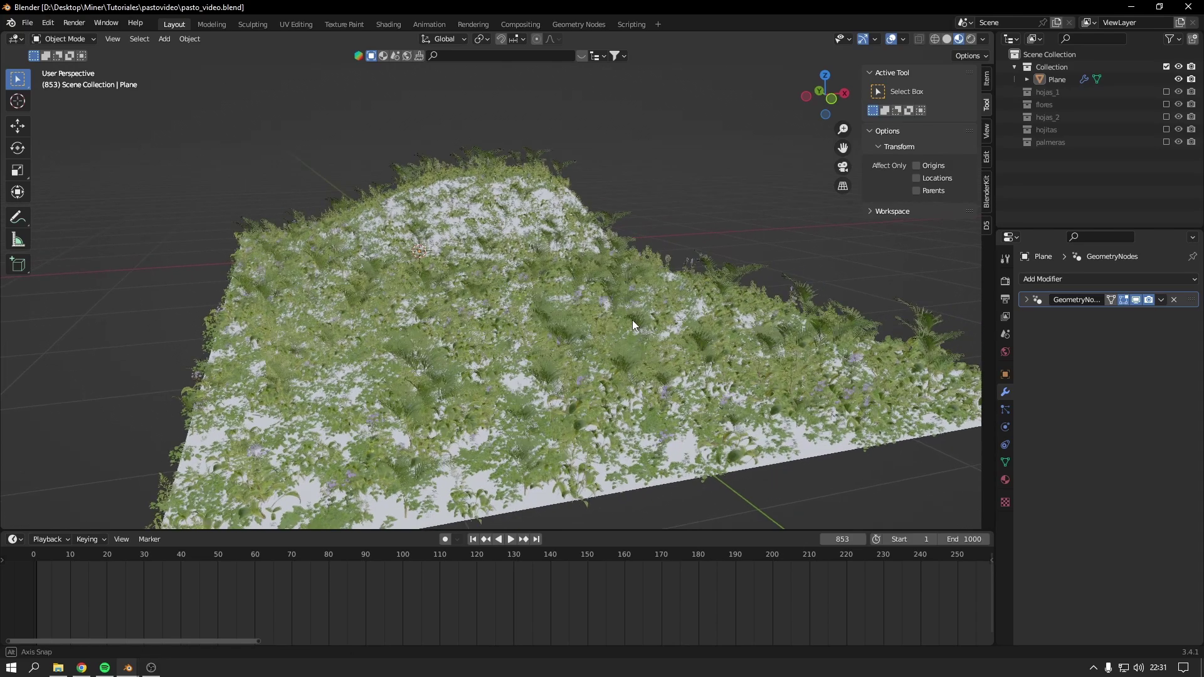